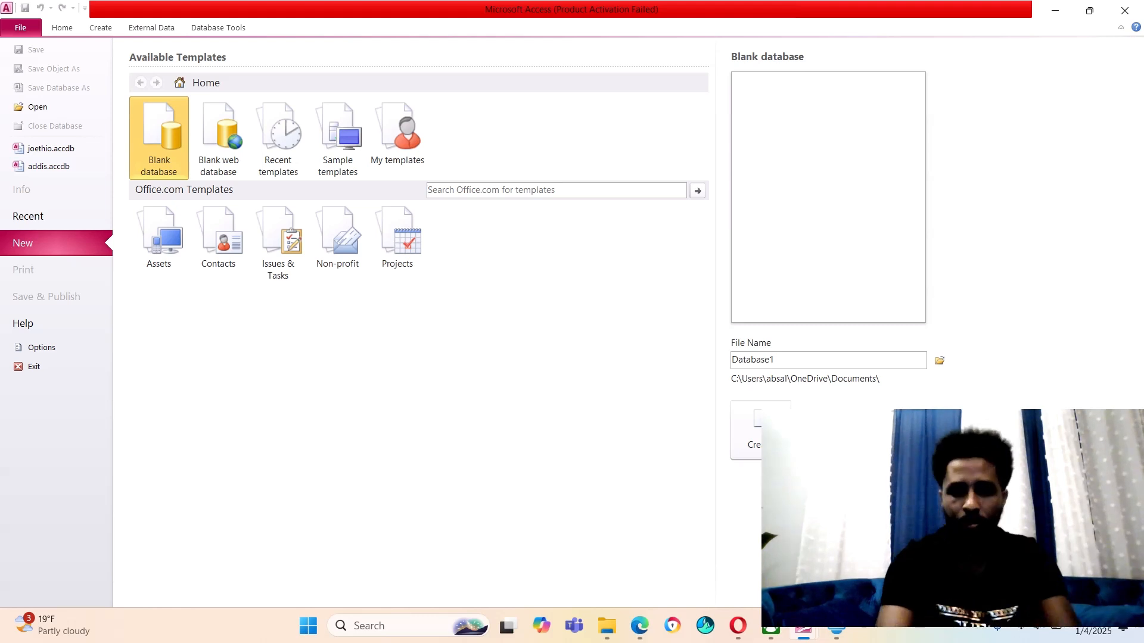
Select the default Database1 file name of the new blank database
key(ctrl+a)
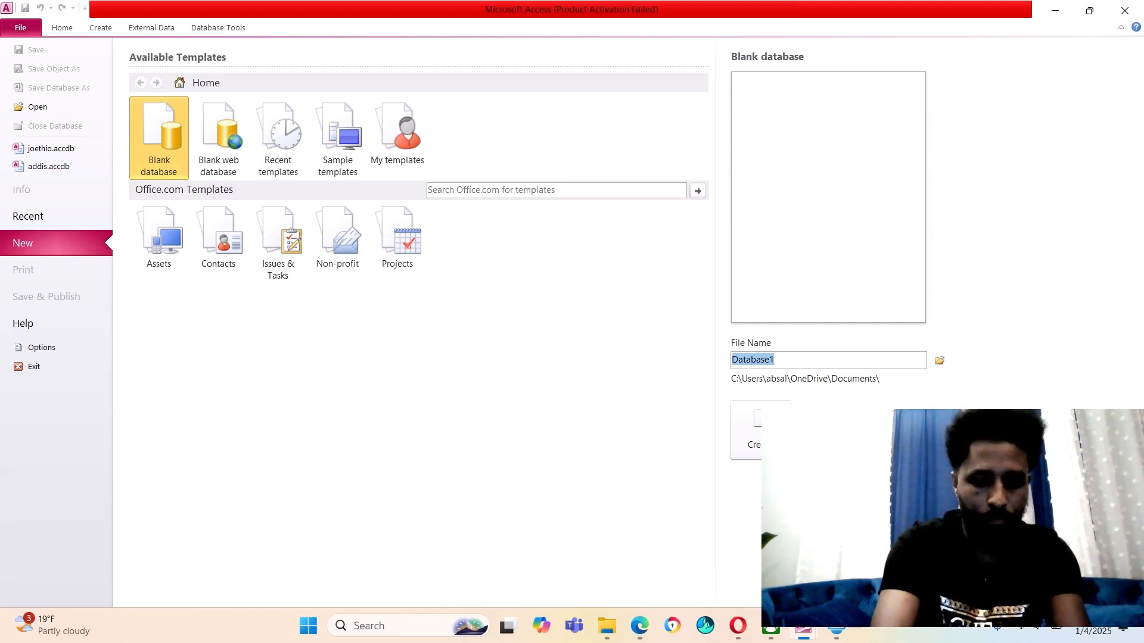
Name the blank database yeka and create it
text(yeka)
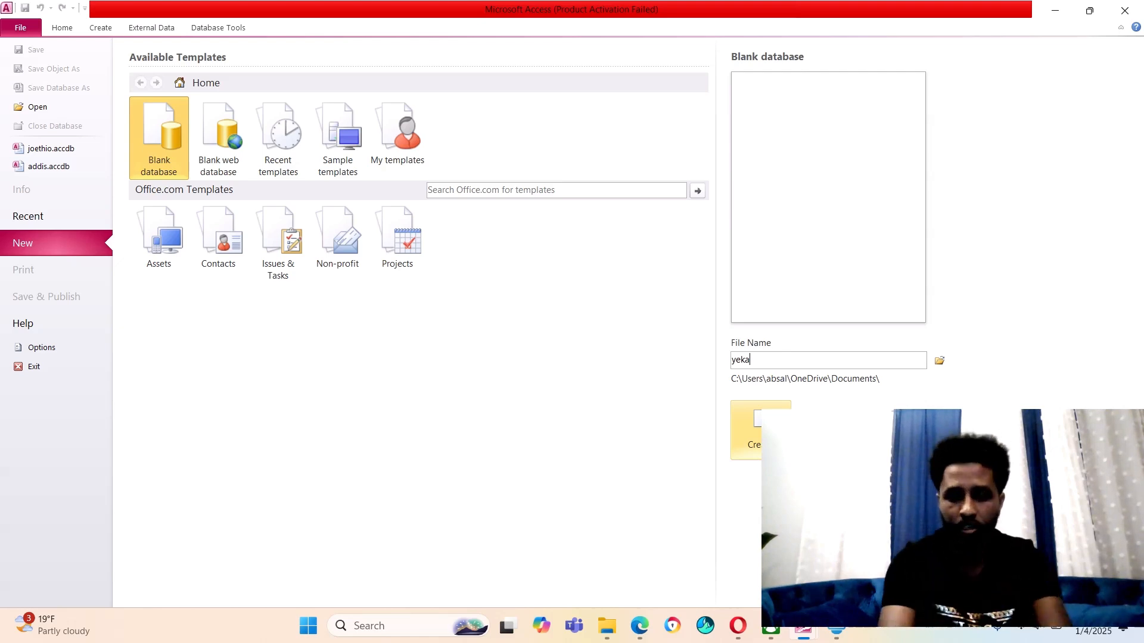
click(760, 429)
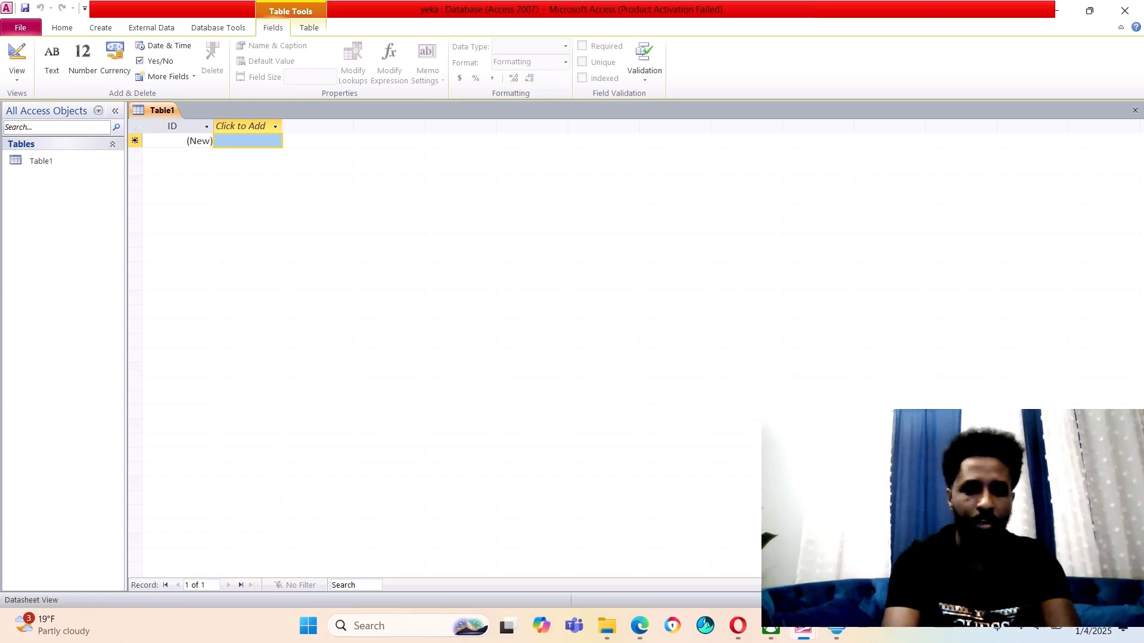
Save the empty Table1 under the name student
right_click(161, 110)
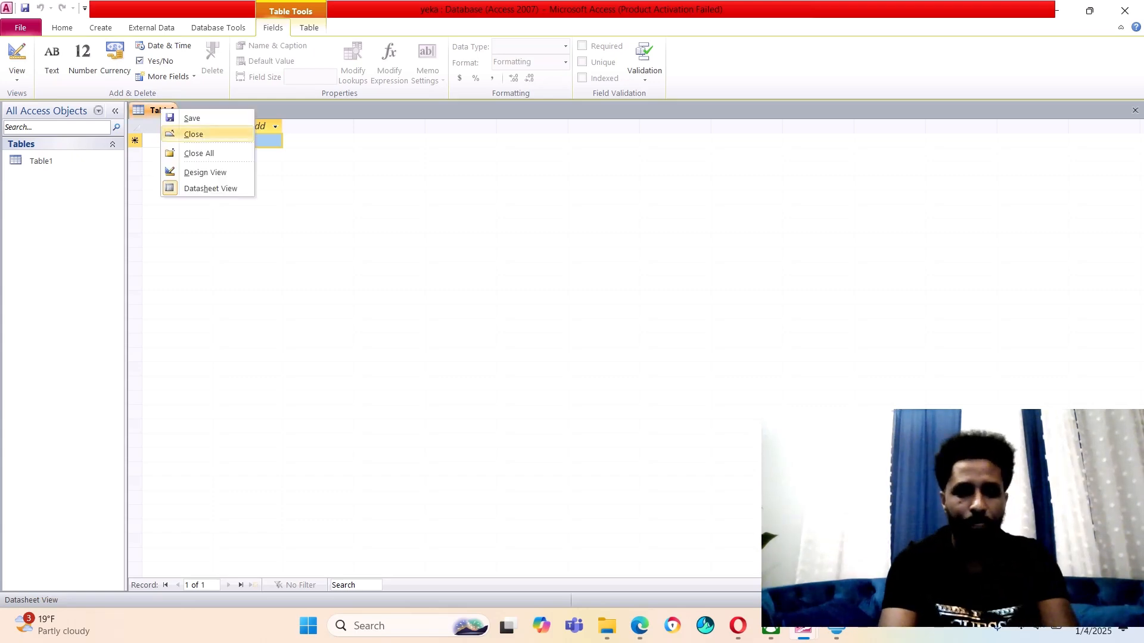
click(192, 118)
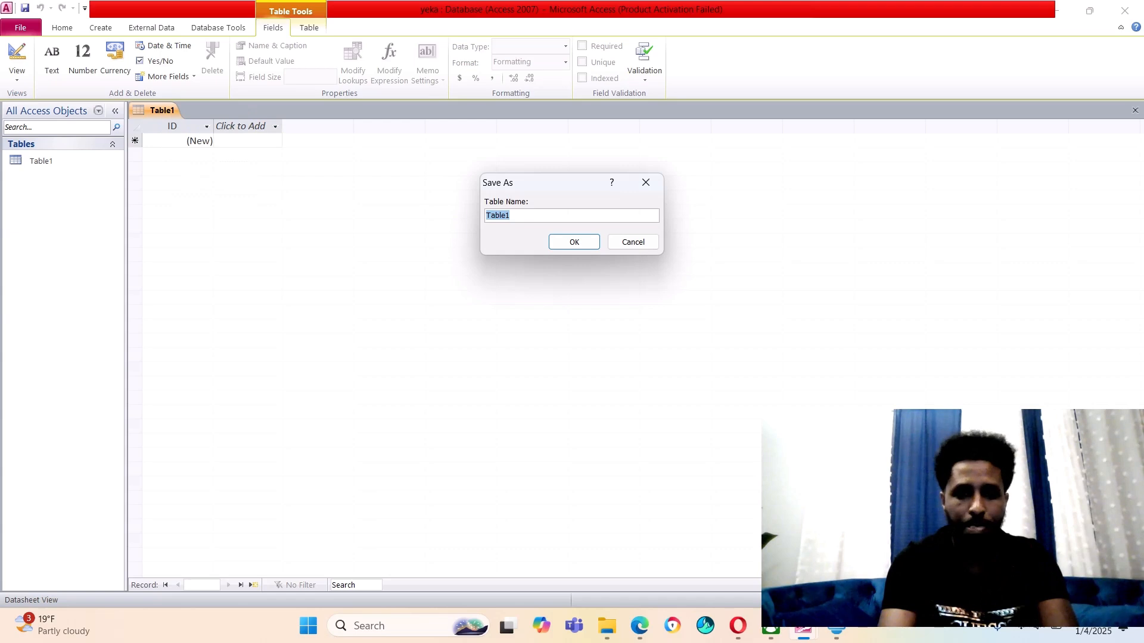
text(st)
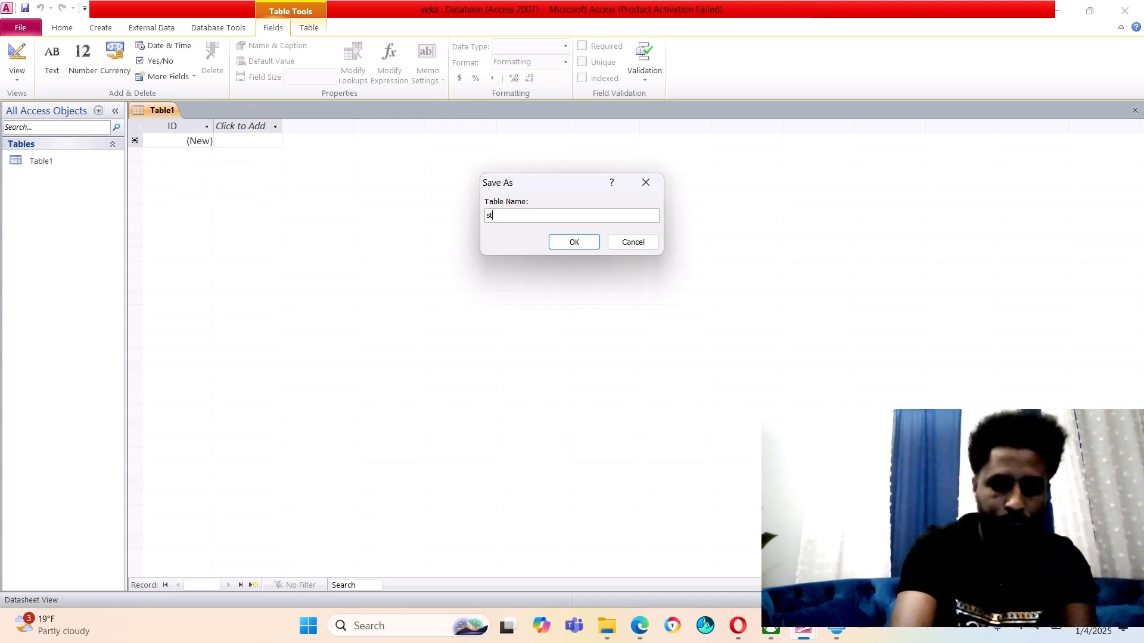
text(udent)
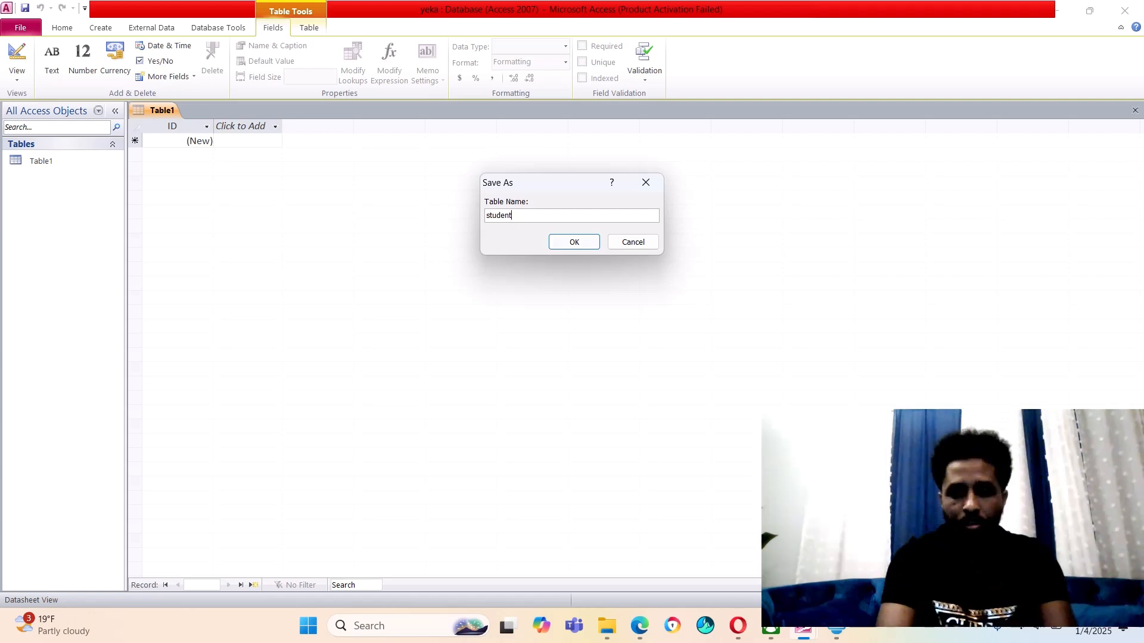
key(Return)
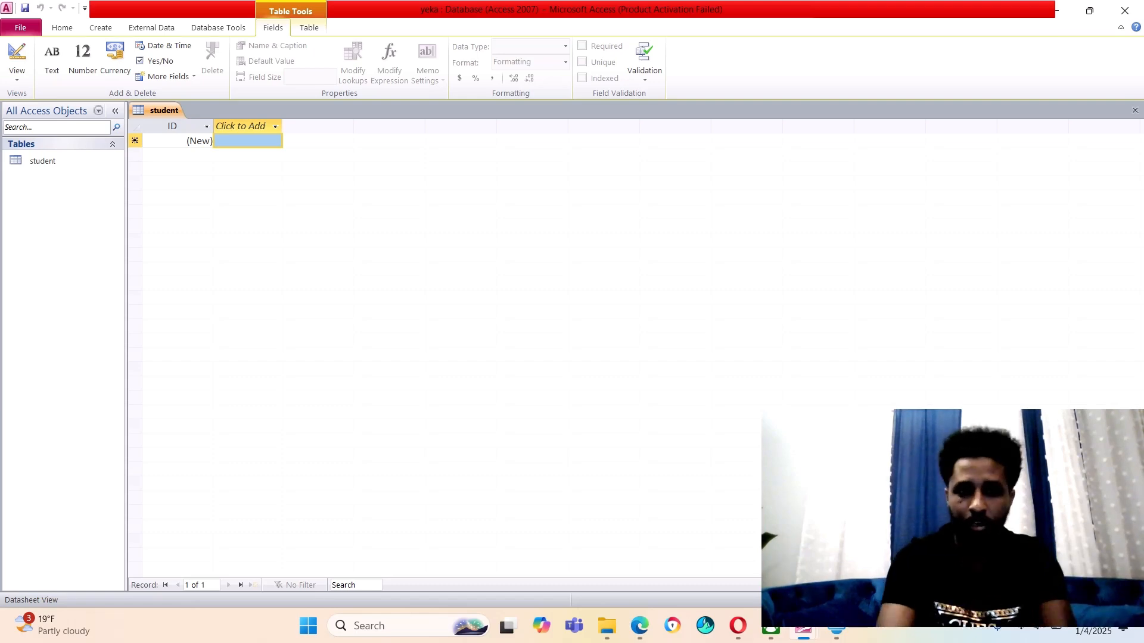
Switch the student table to Design View
right_click(161, 114)
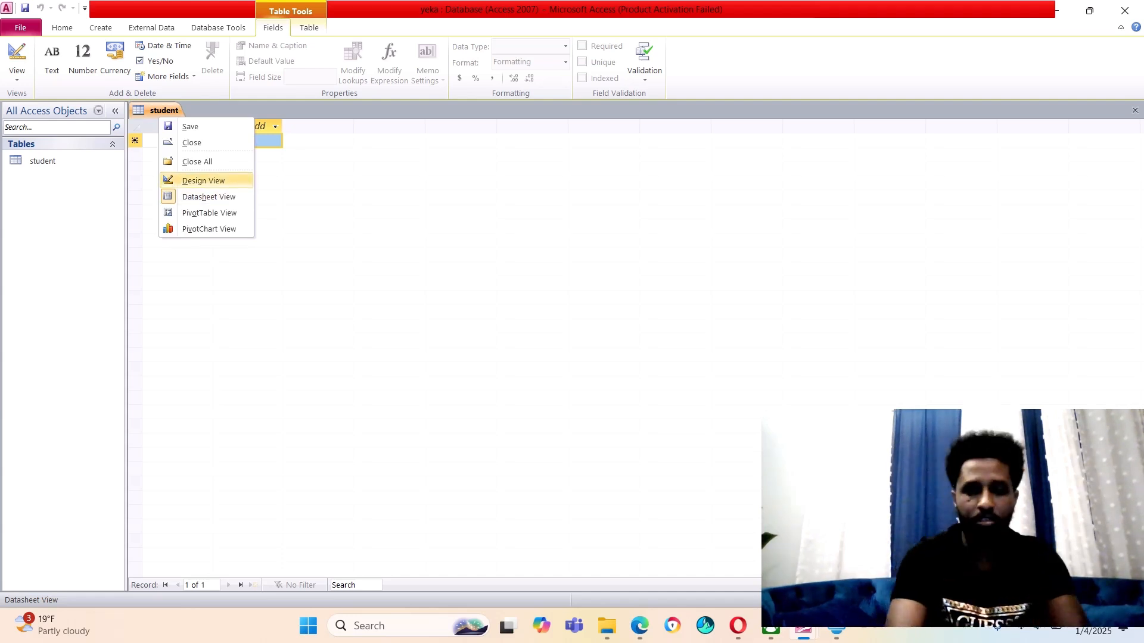
click(204, 180)
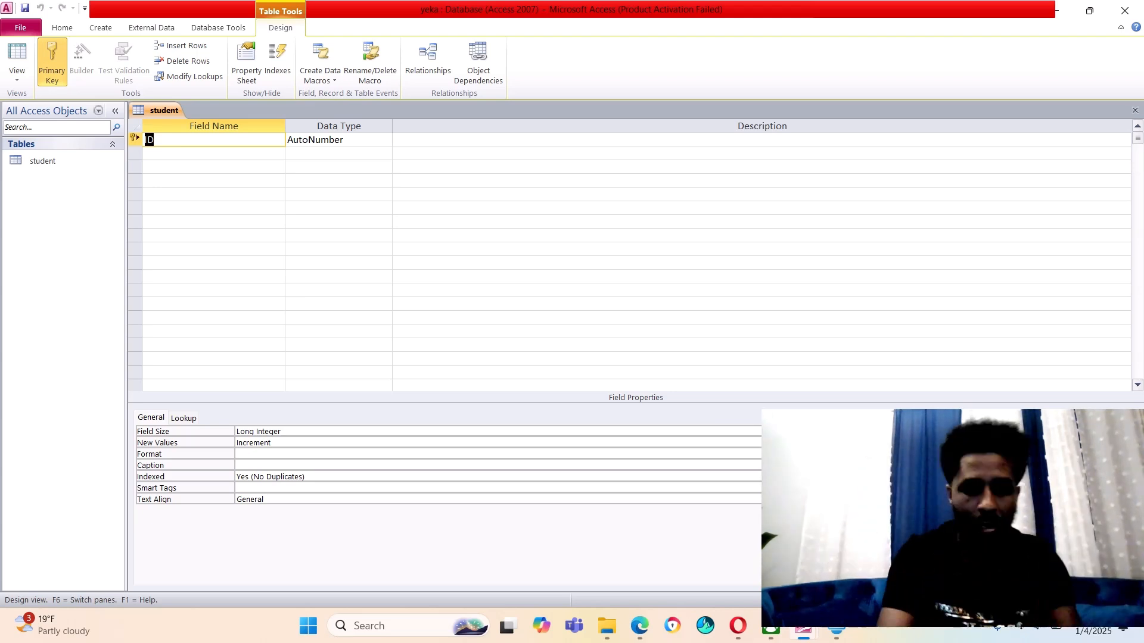
Set the ID field's data type to Text instead of AutoNumber
click(155, 139)
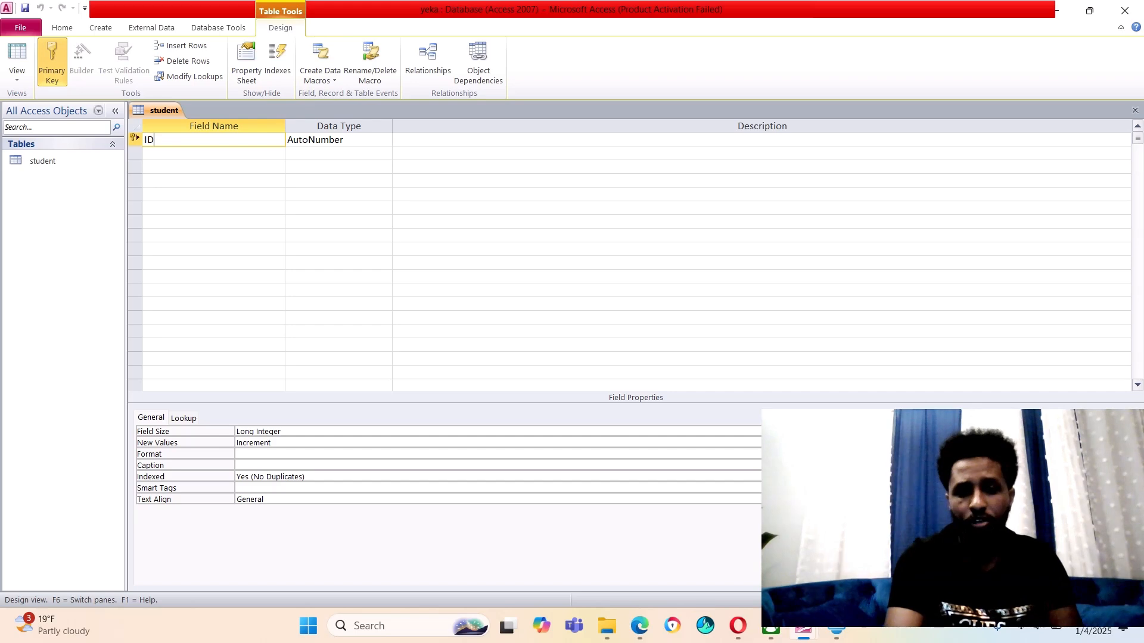
click(352, 140)
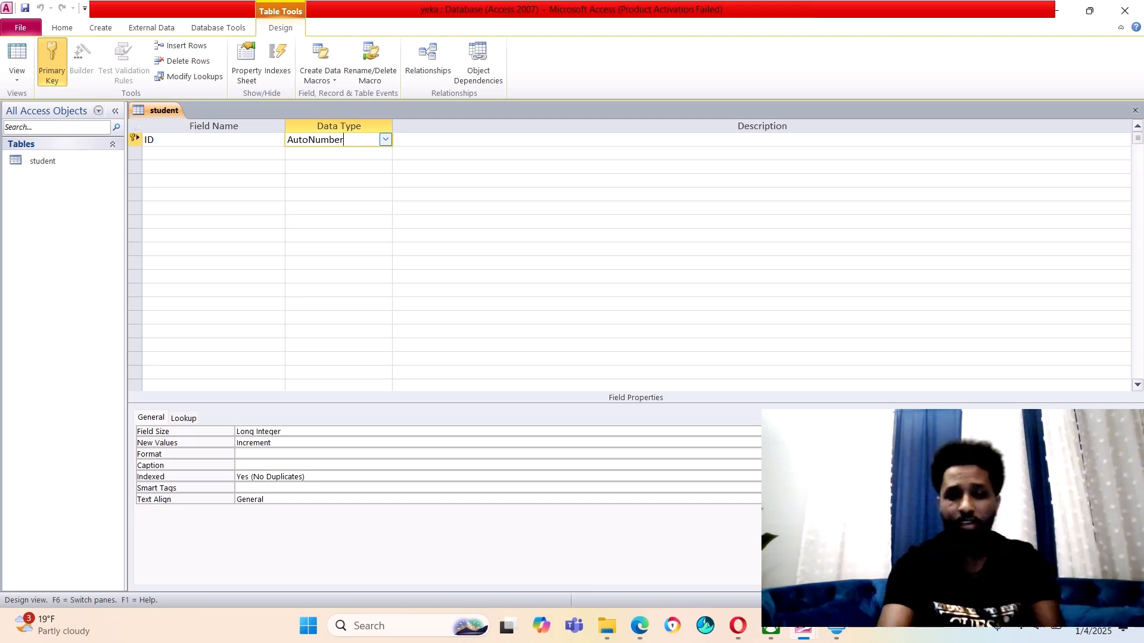
click(386, 139)
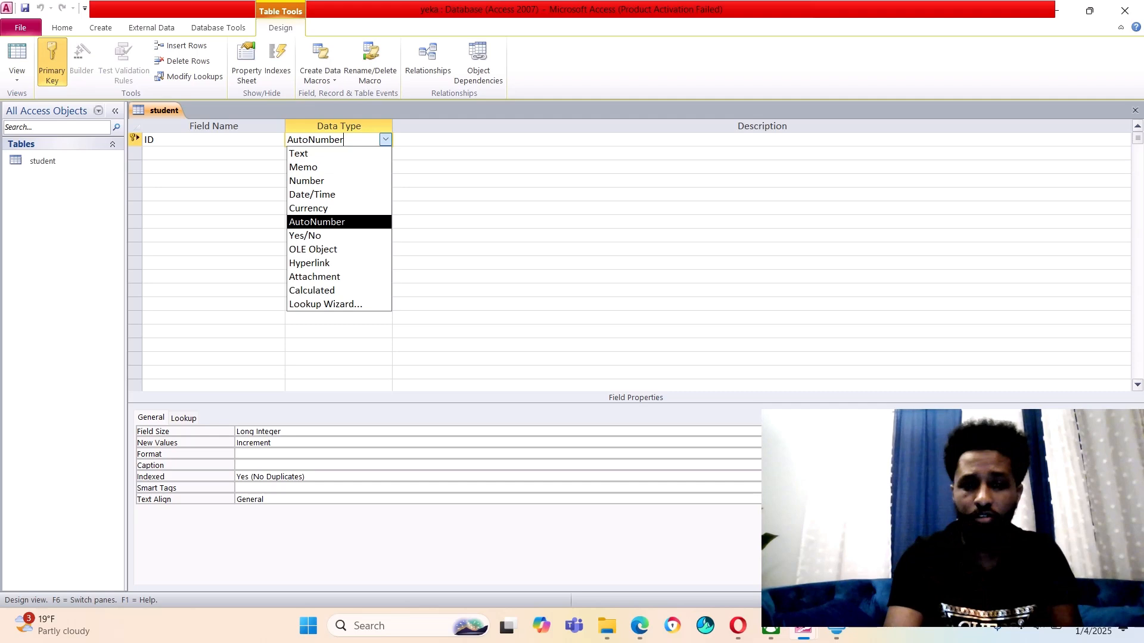
click(339, 153)
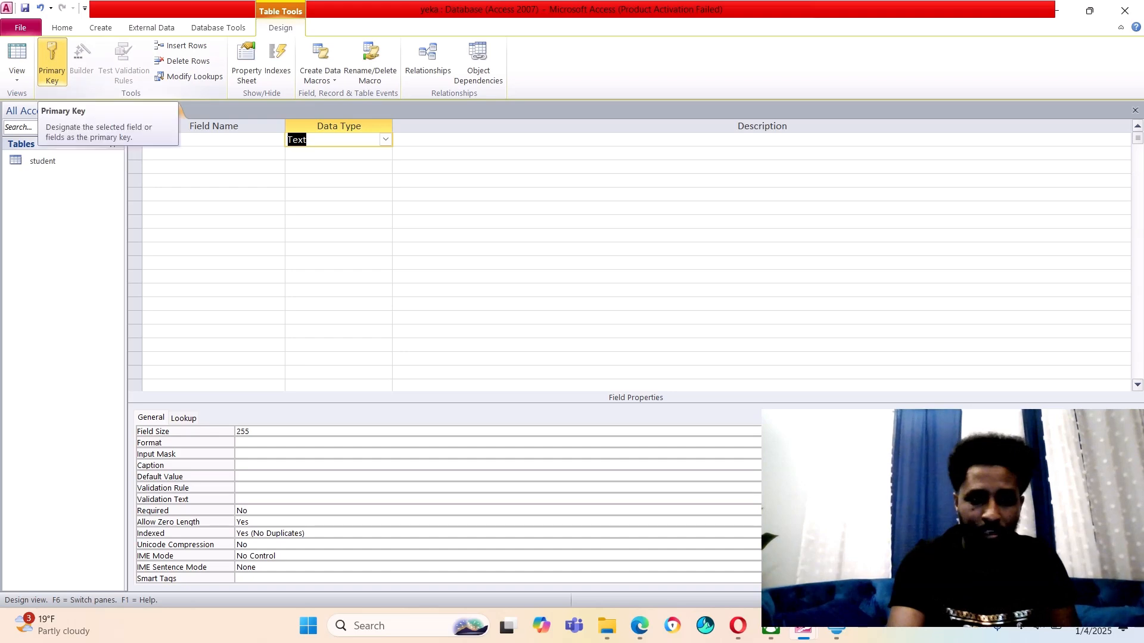
click(52, 63)
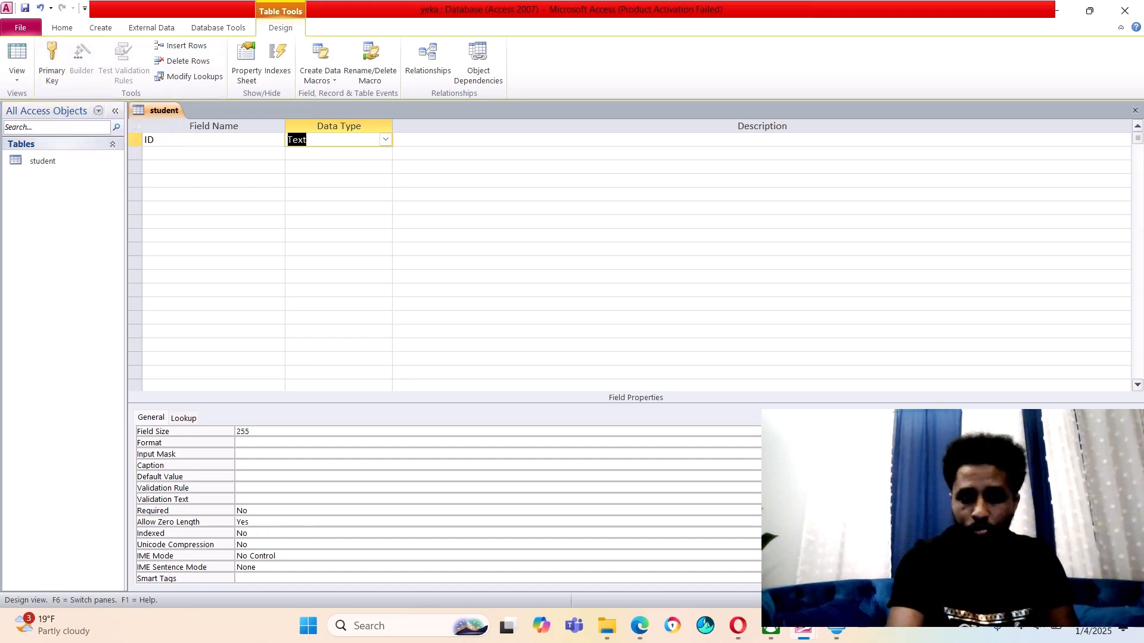
click(52, 62)
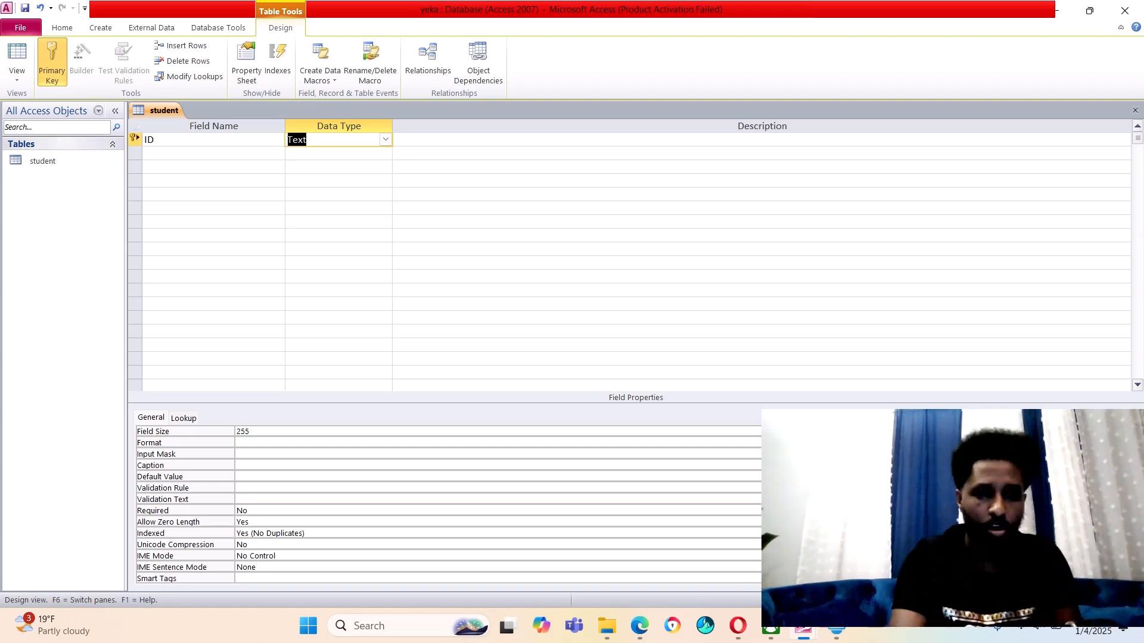
Add a Text field called name, accepting the reserved-word warning
click(214, 153)
text(n)
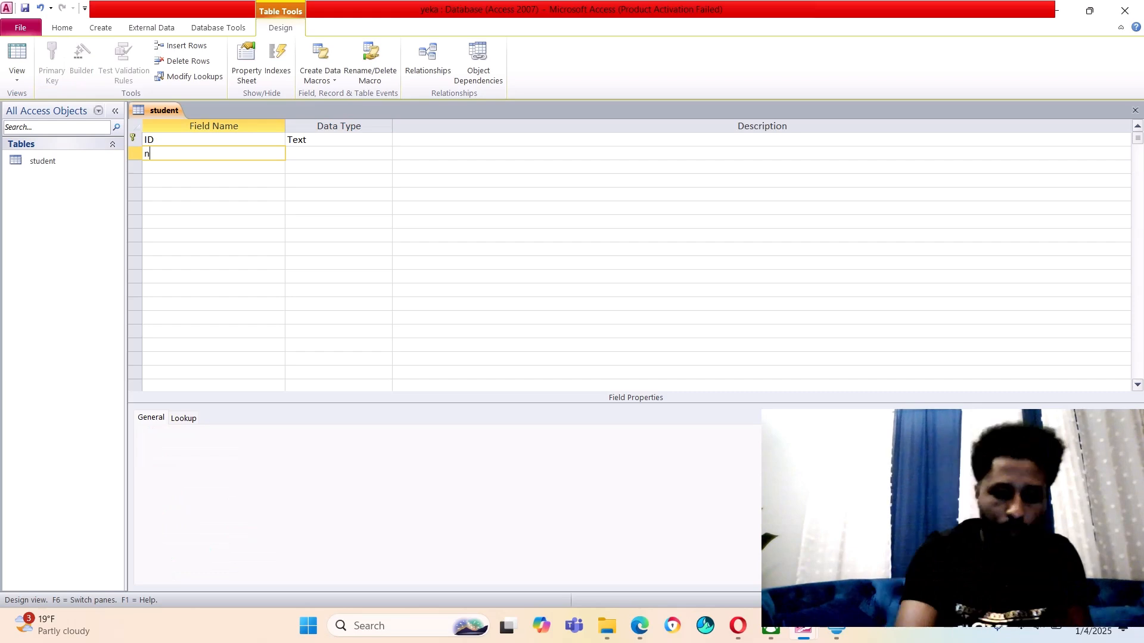
text(ame)
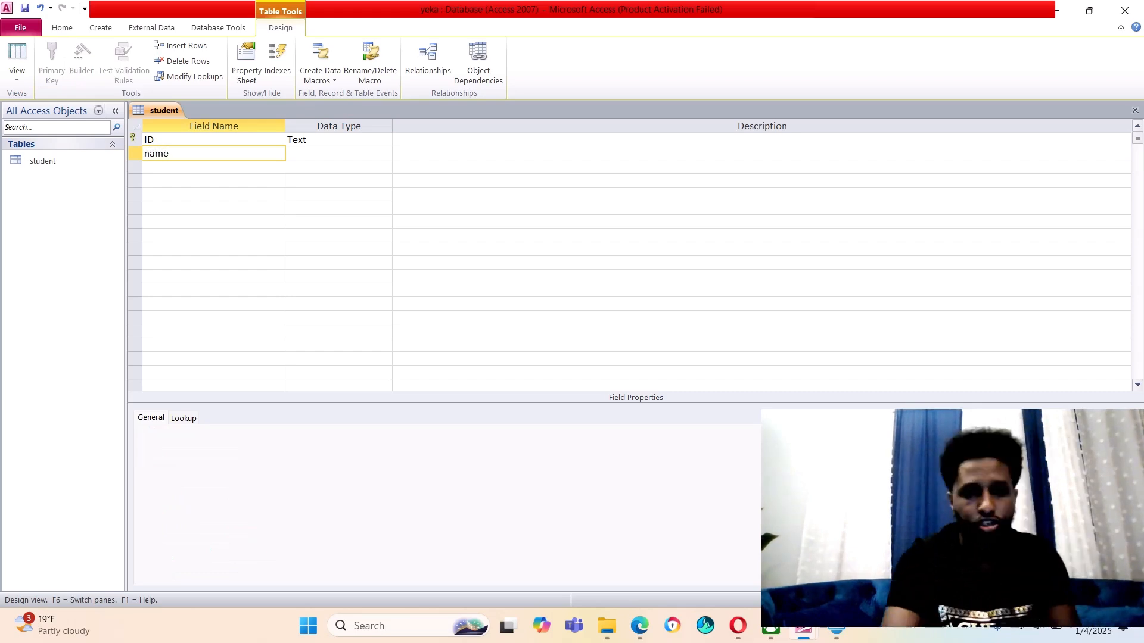
key(Tab)
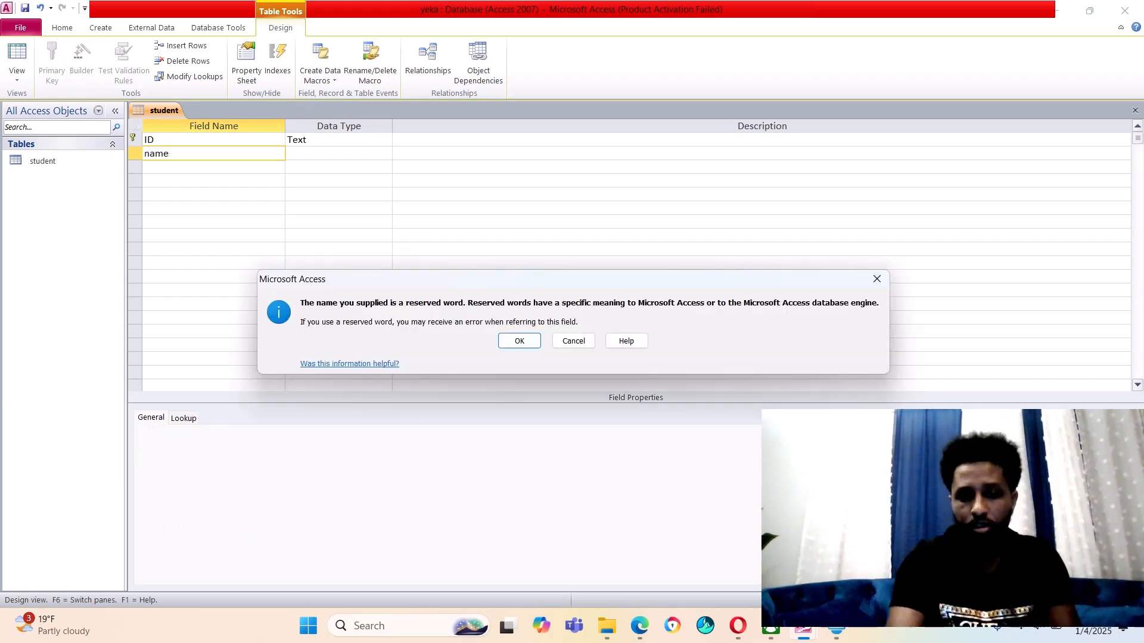
key(Return)
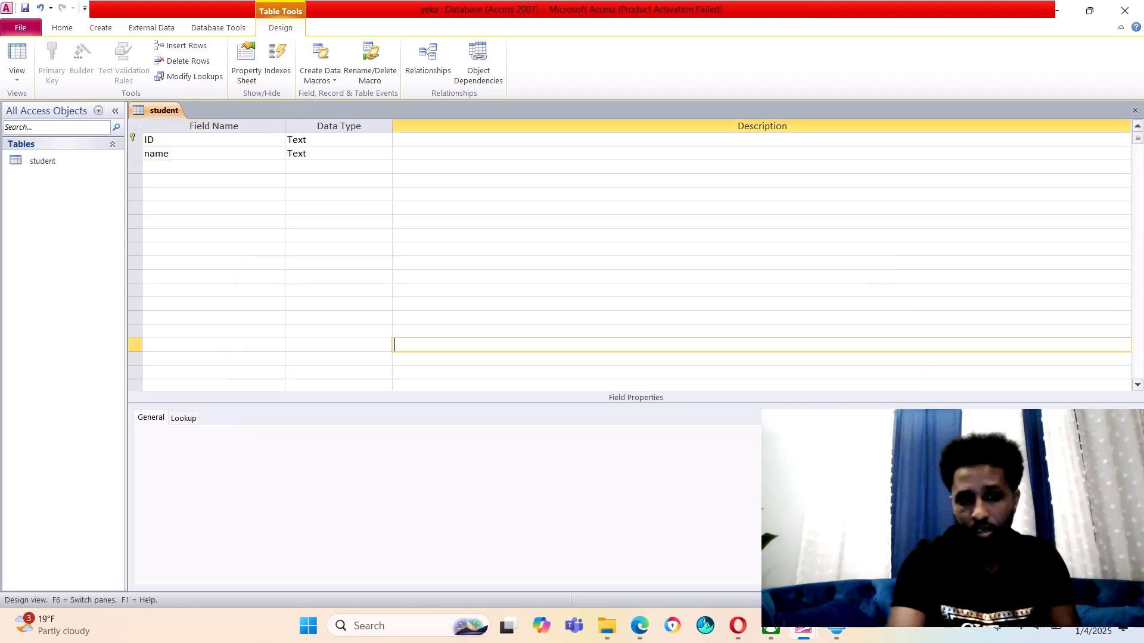
click(385, 154)
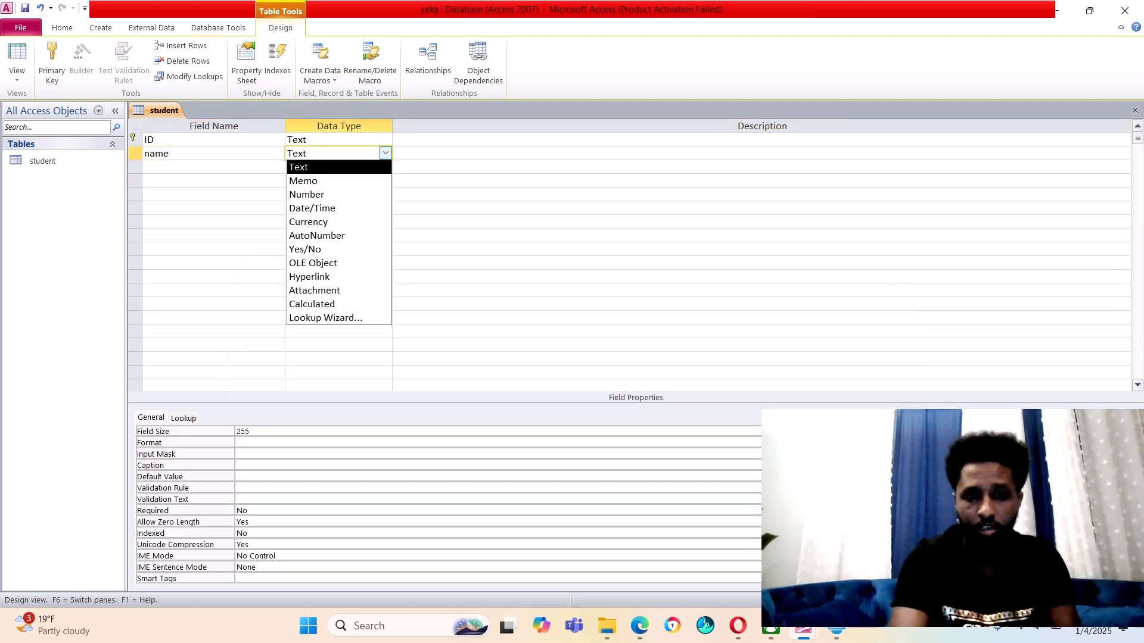
click(338, 167)
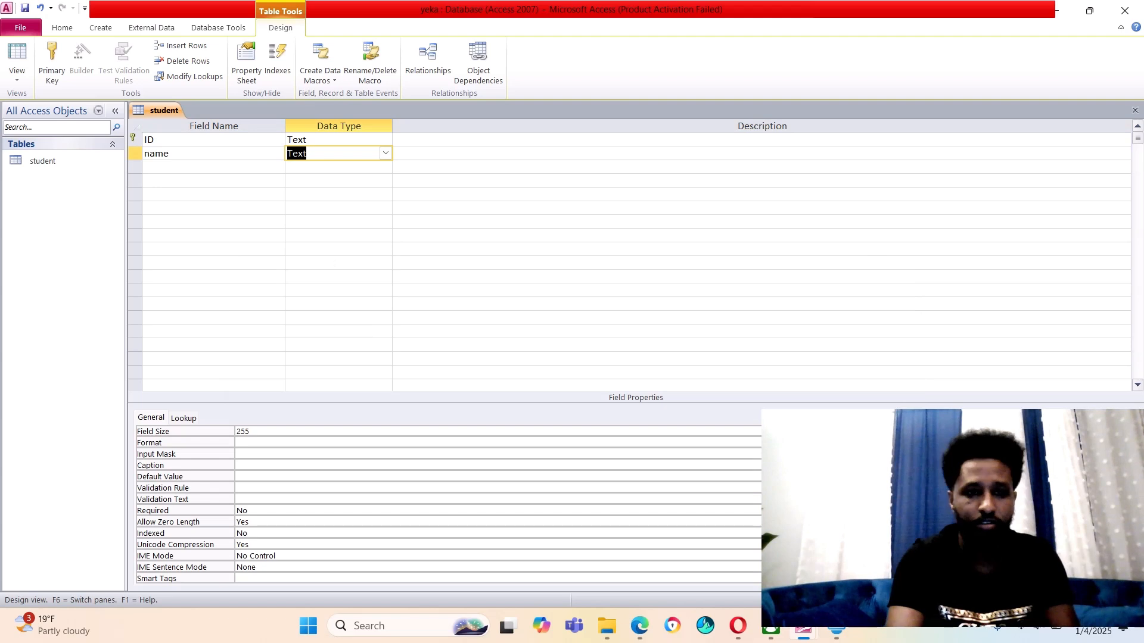
key(Return)
key(Return)
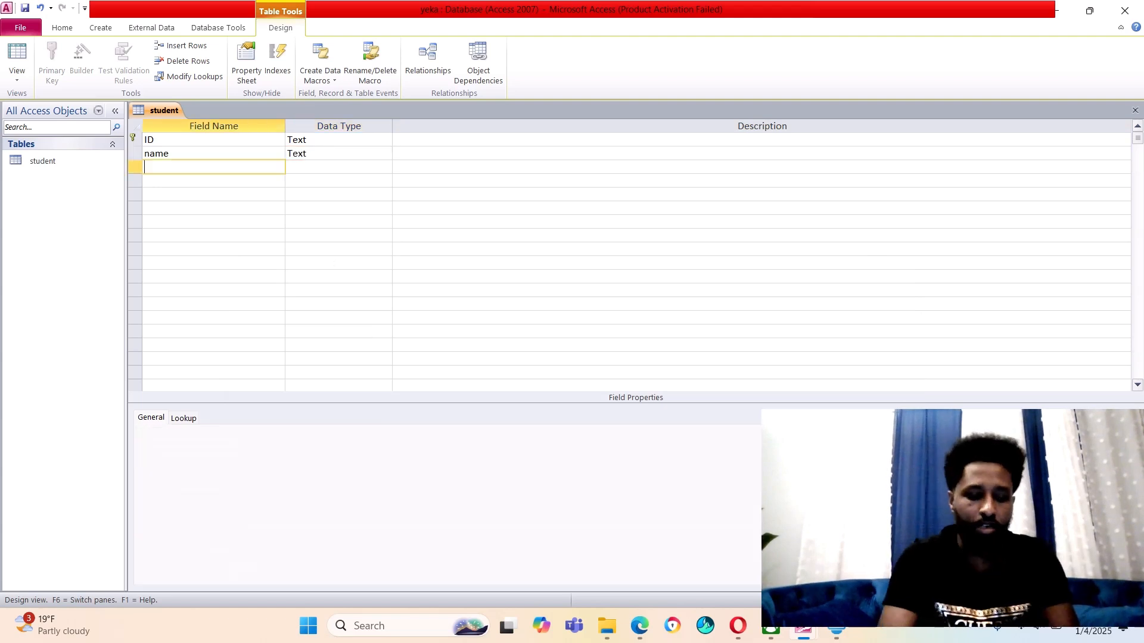
Add a field called dob with data type Date/Time
text(dob)
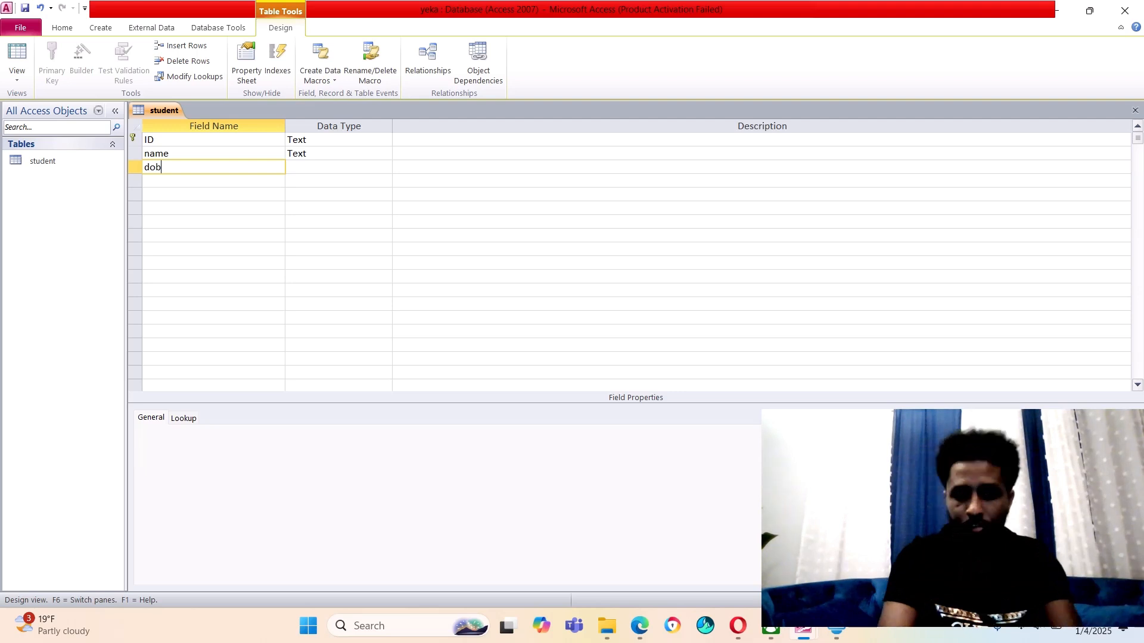
key(Tab)
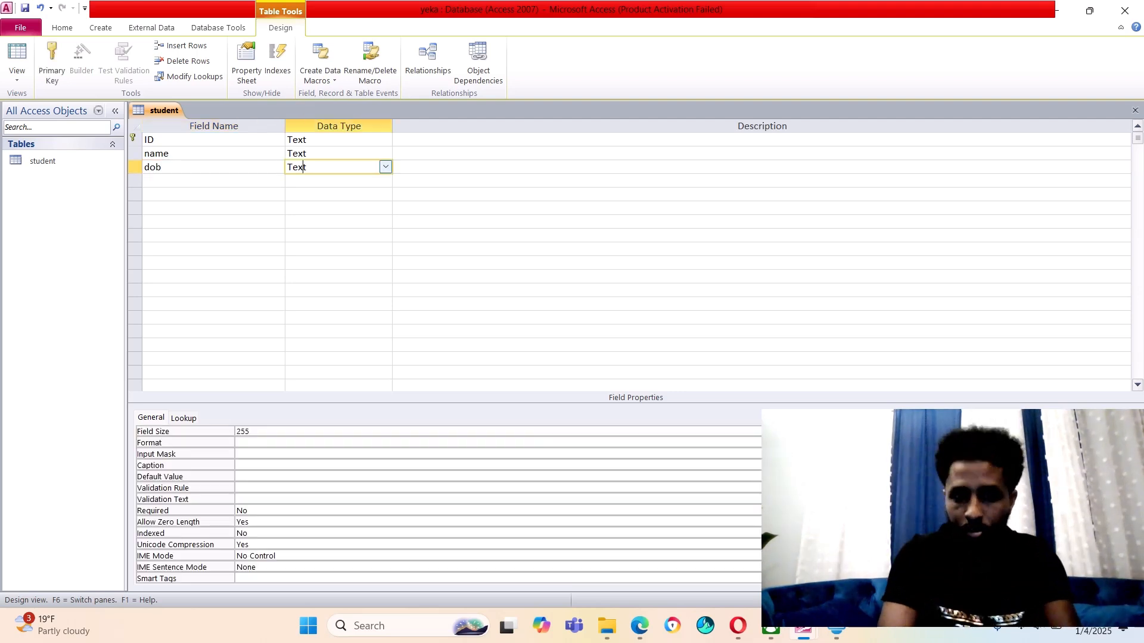
key(alt+Down)
key(Down)
key(Down)
key(Down)
key(Up)
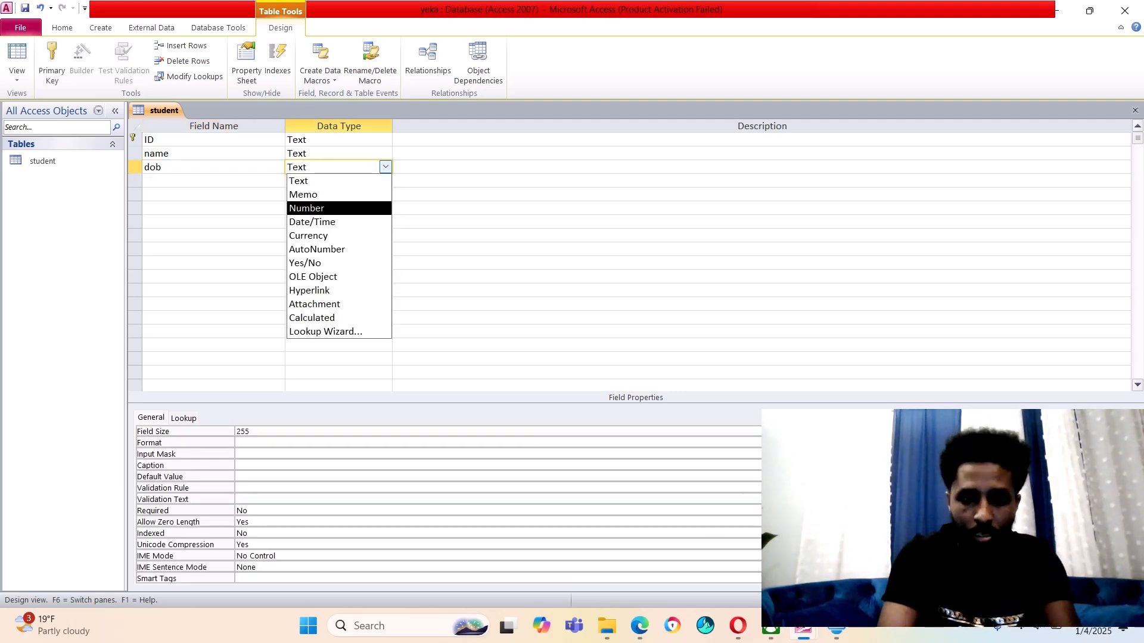
key(Down)
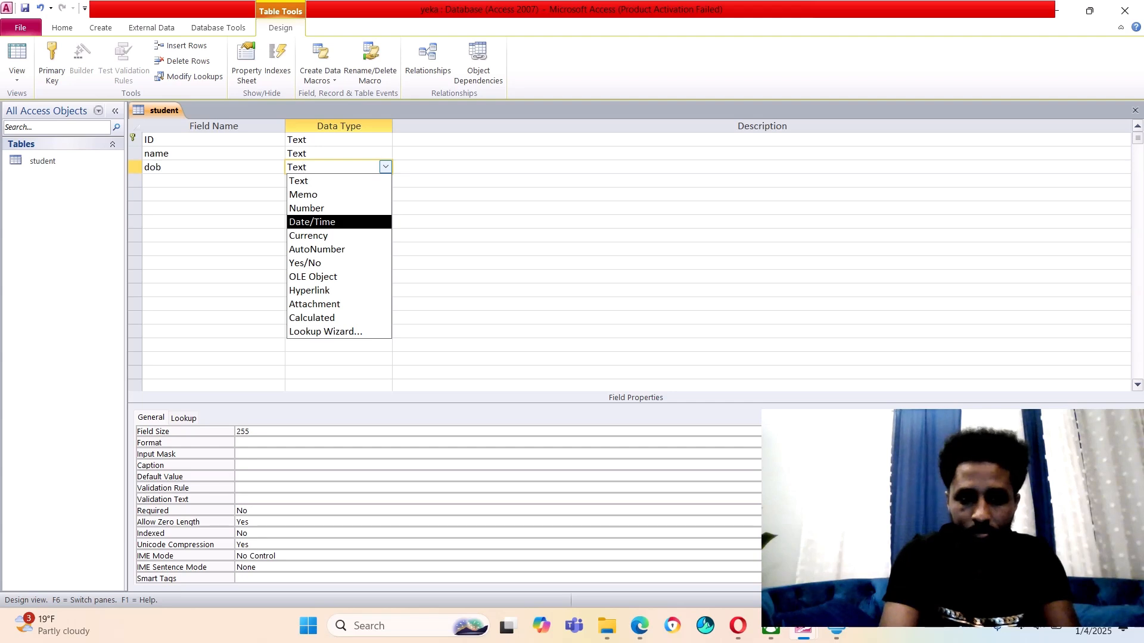
key(Return)
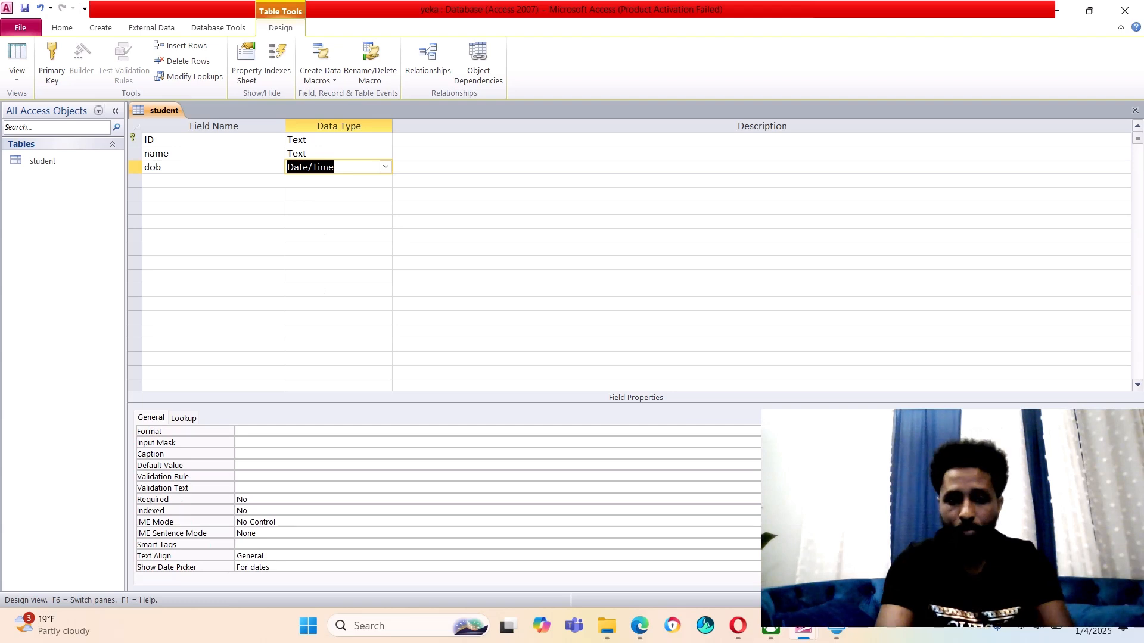
click(385, 154)
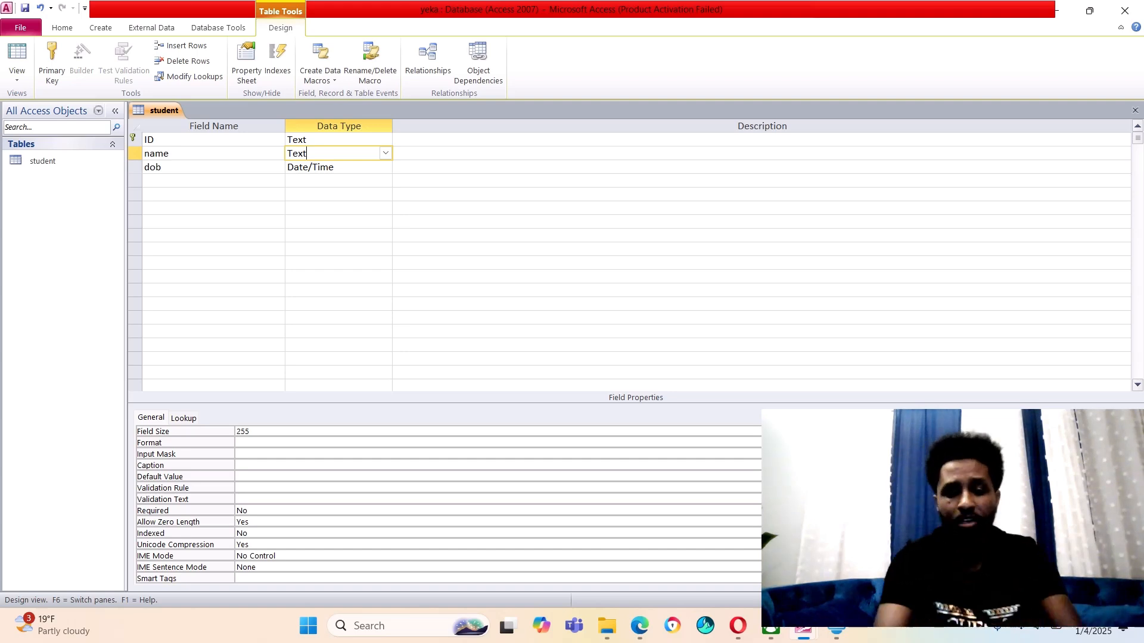
Change the name field's Field Size from 255 to 5
click(253, 431)
key(shift+Home)
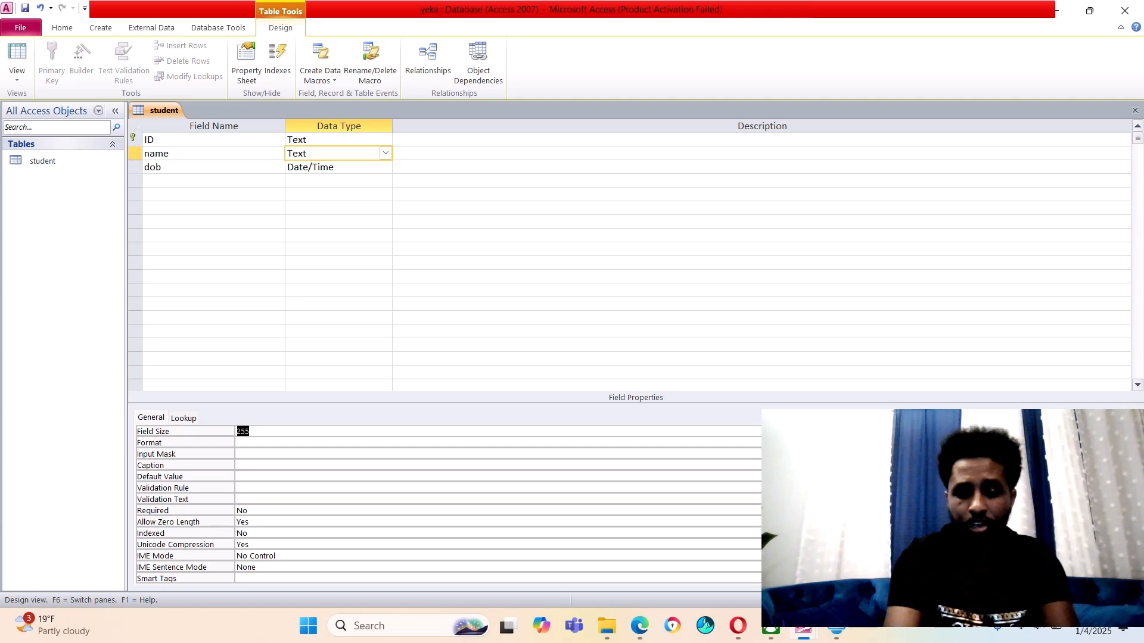
text(5)
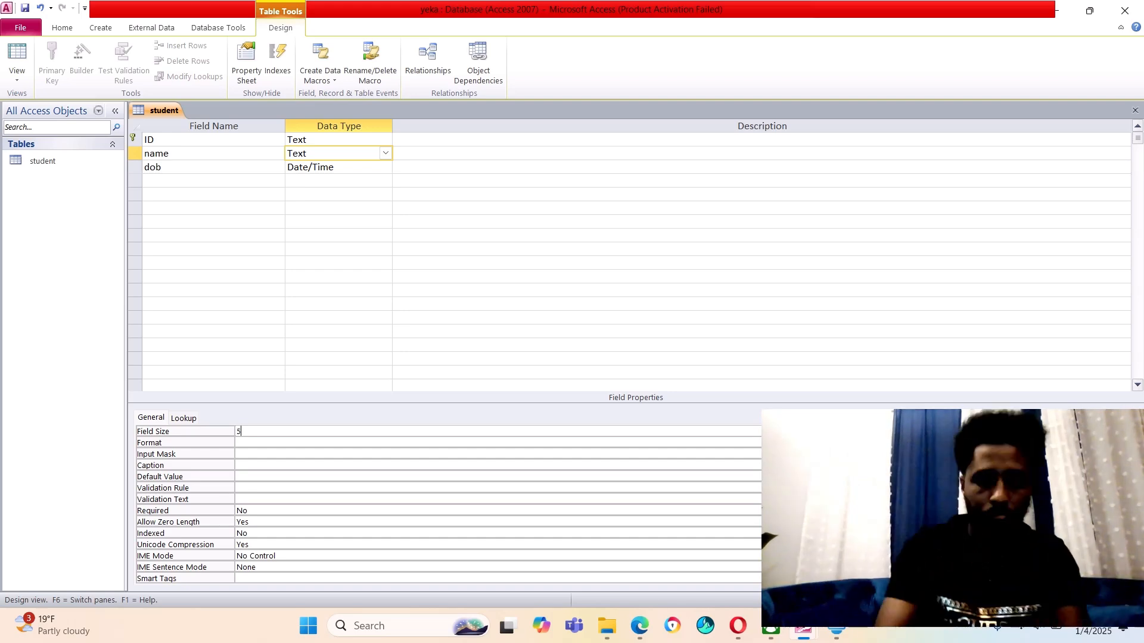
key(BackSpace)
text(255)
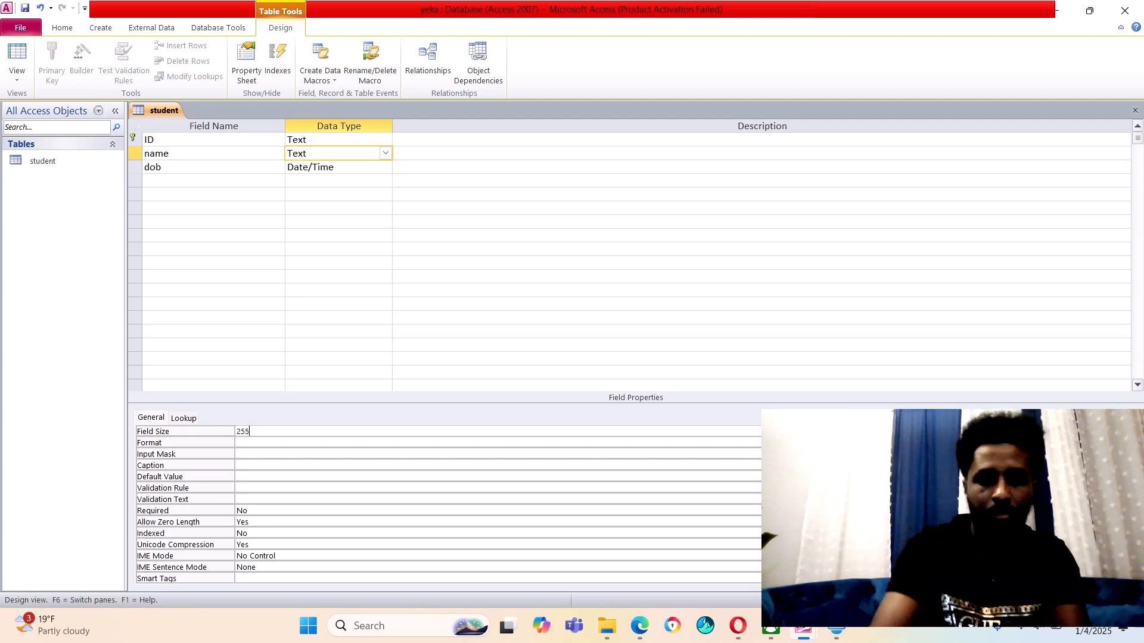
key(BackSpace)
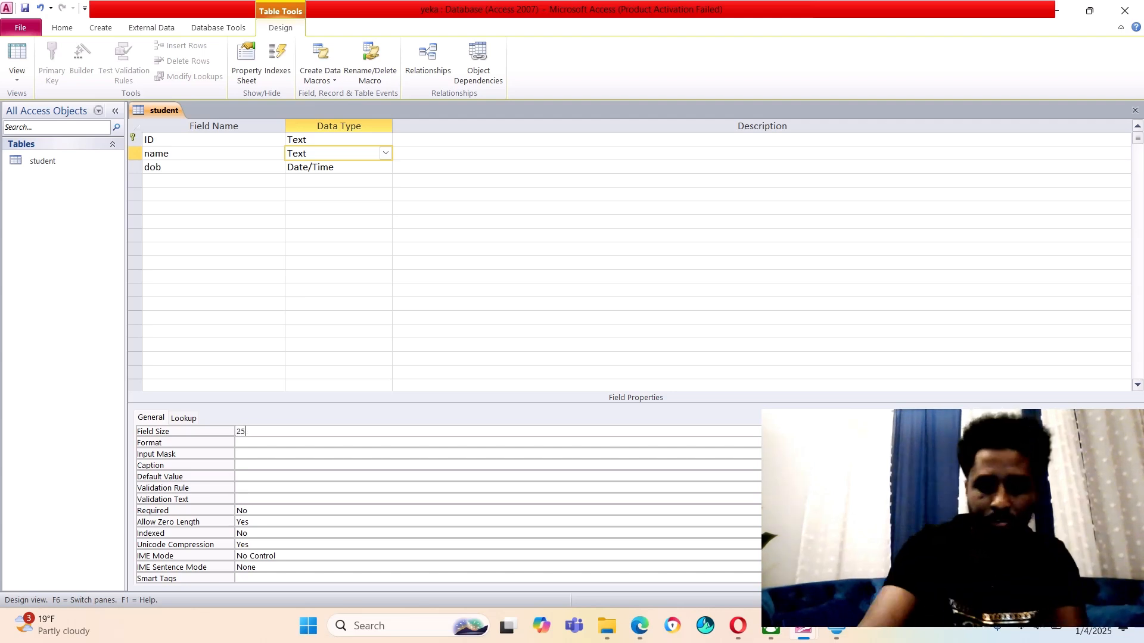
key(BackSpace)
key(BackSpace)
text(5)
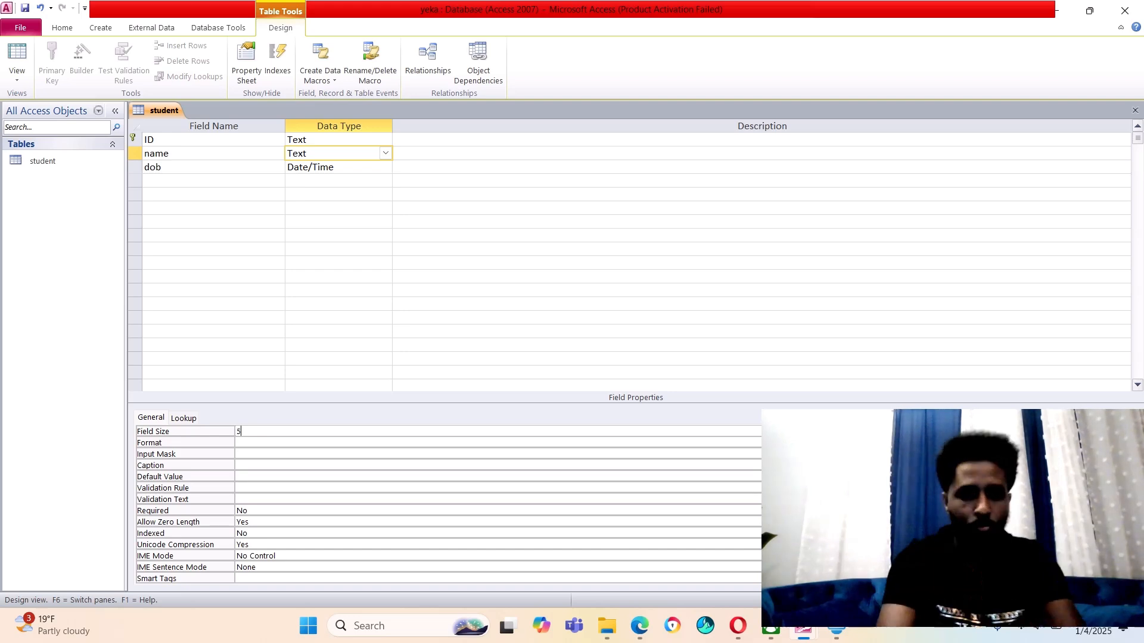
click(213, 181)
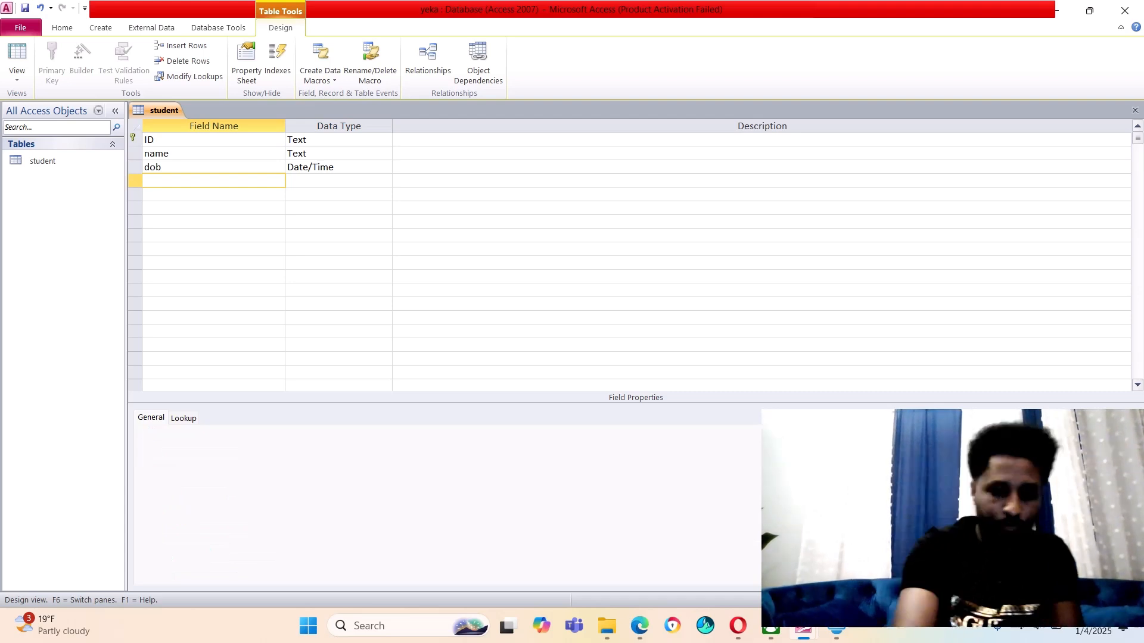
Add a field named sex and choose Lookup Wizard as its data type
text(sex)
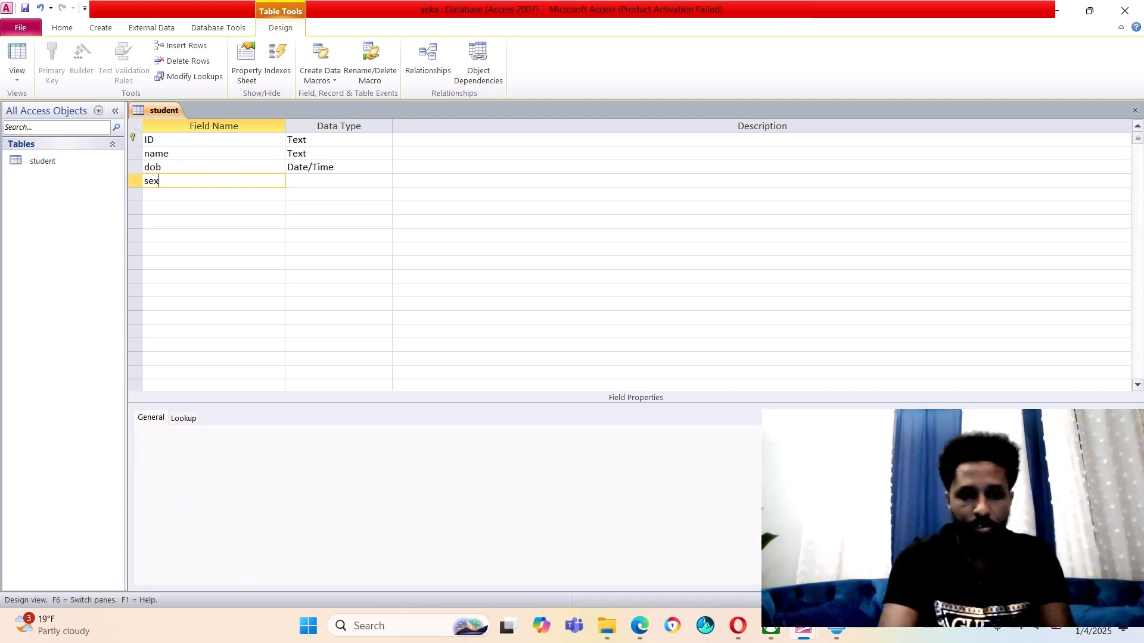
key(Tab)
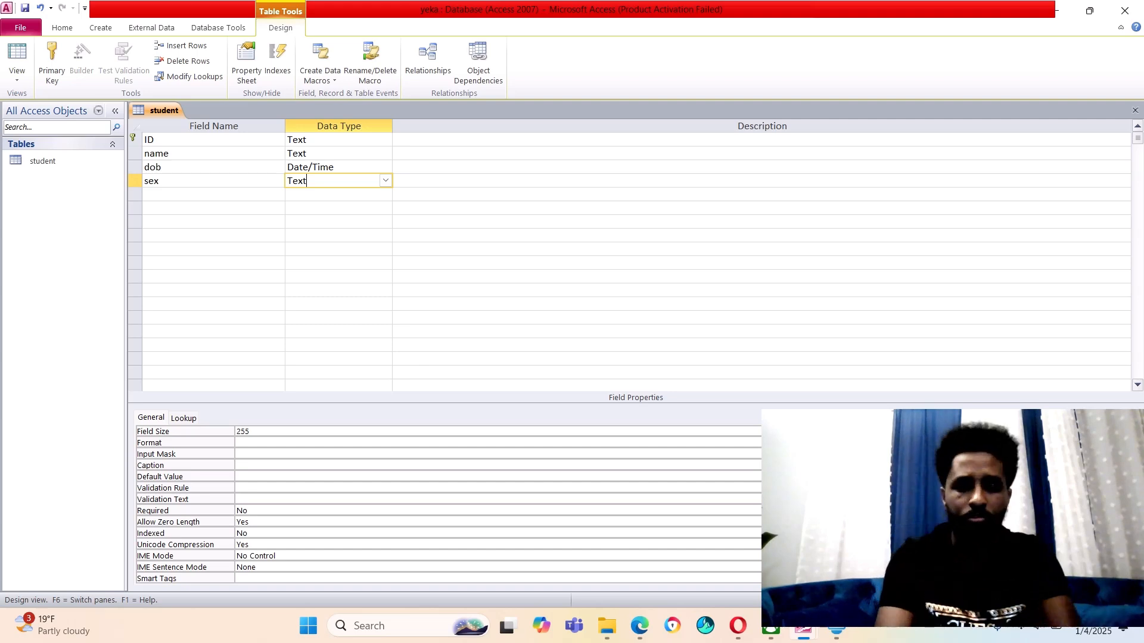
click(385, 180)
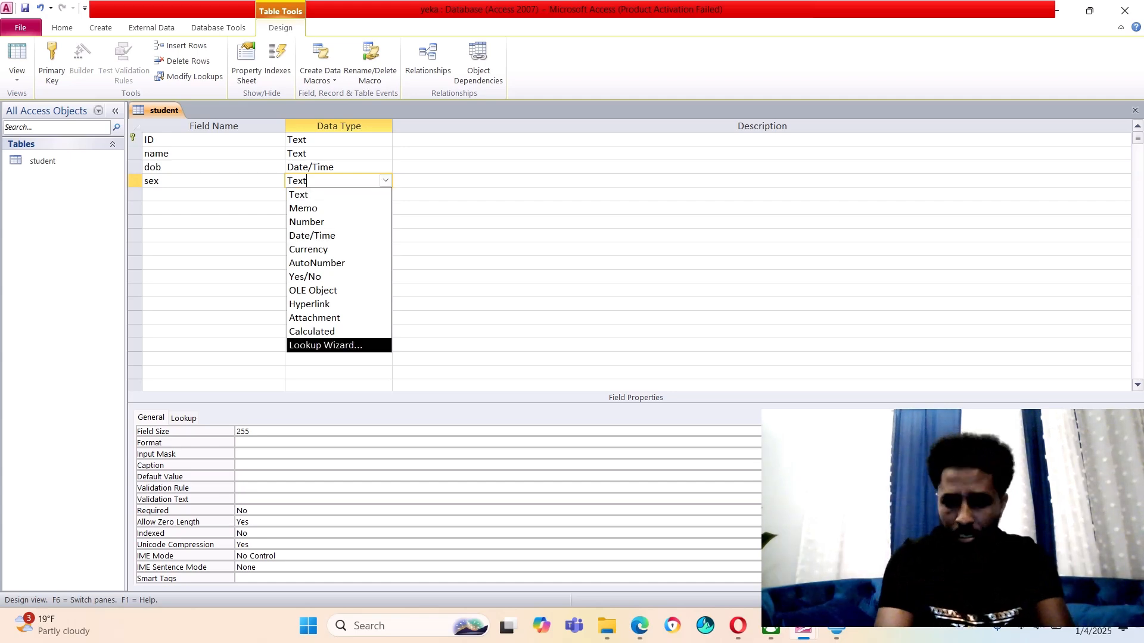
click(325, 346)
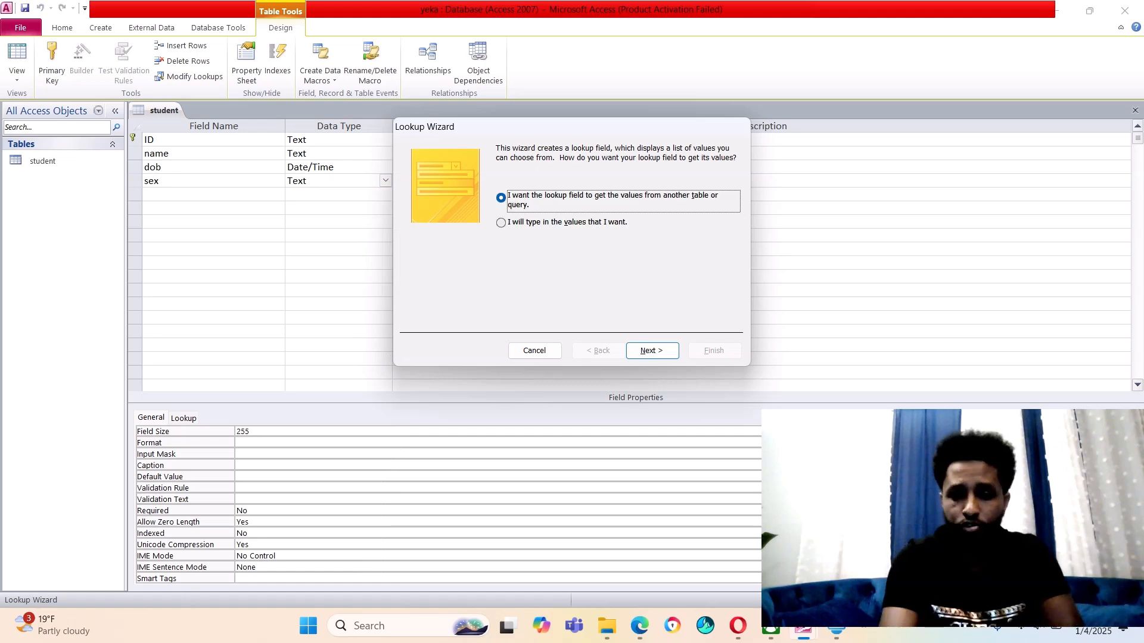
Complete the Lookup Wizard with typed-in values m and f for sex
click(501, 223)
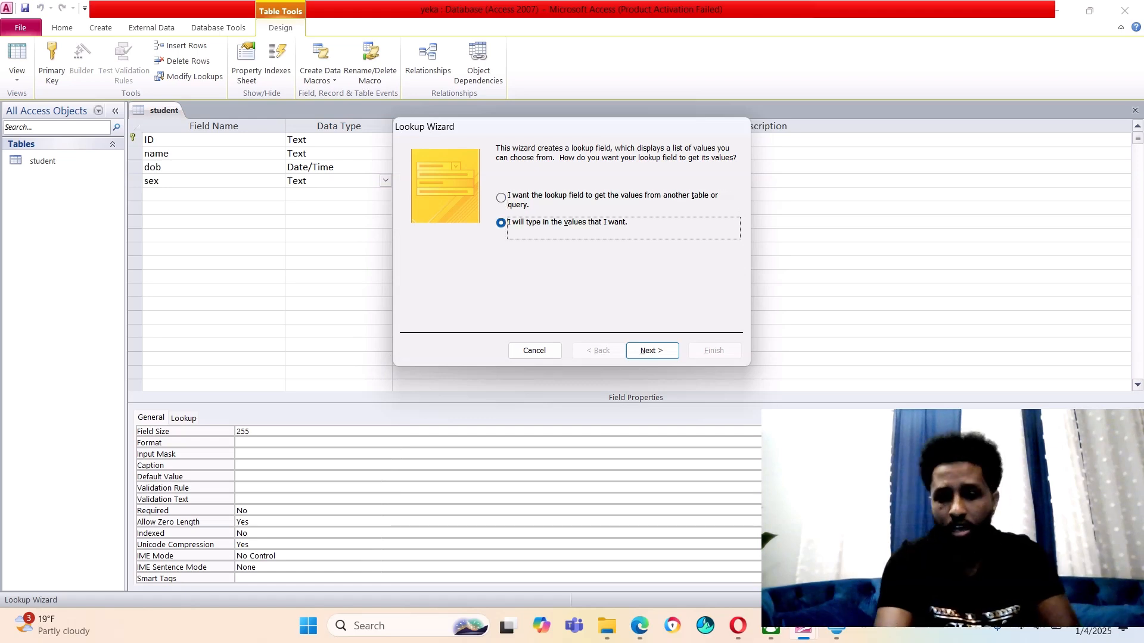
click(652, 350)
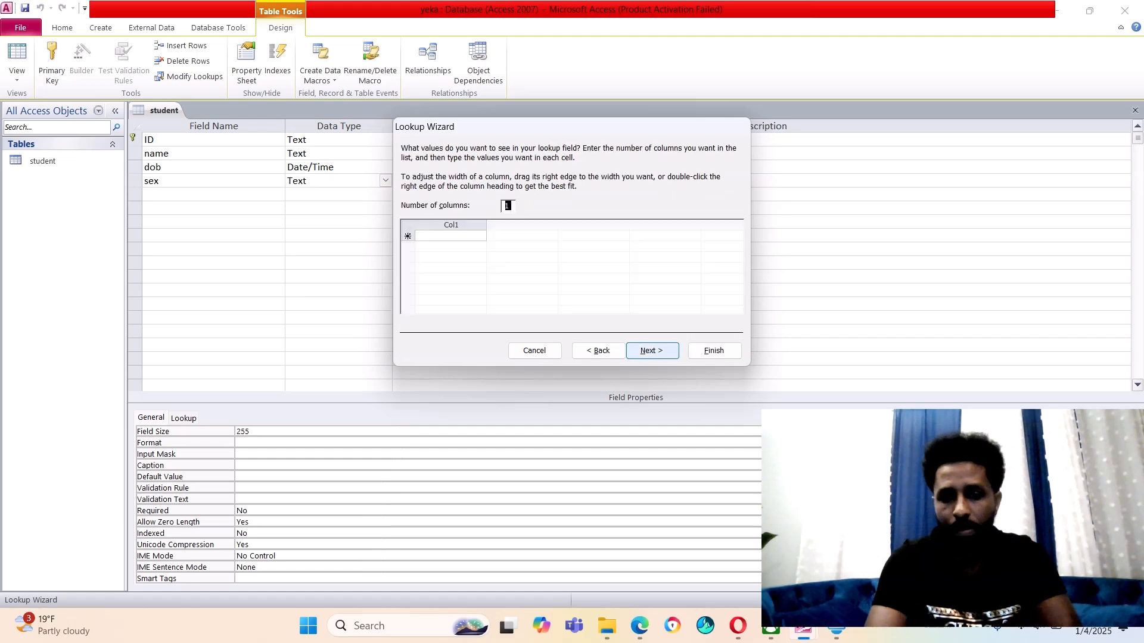
click(420, 236)
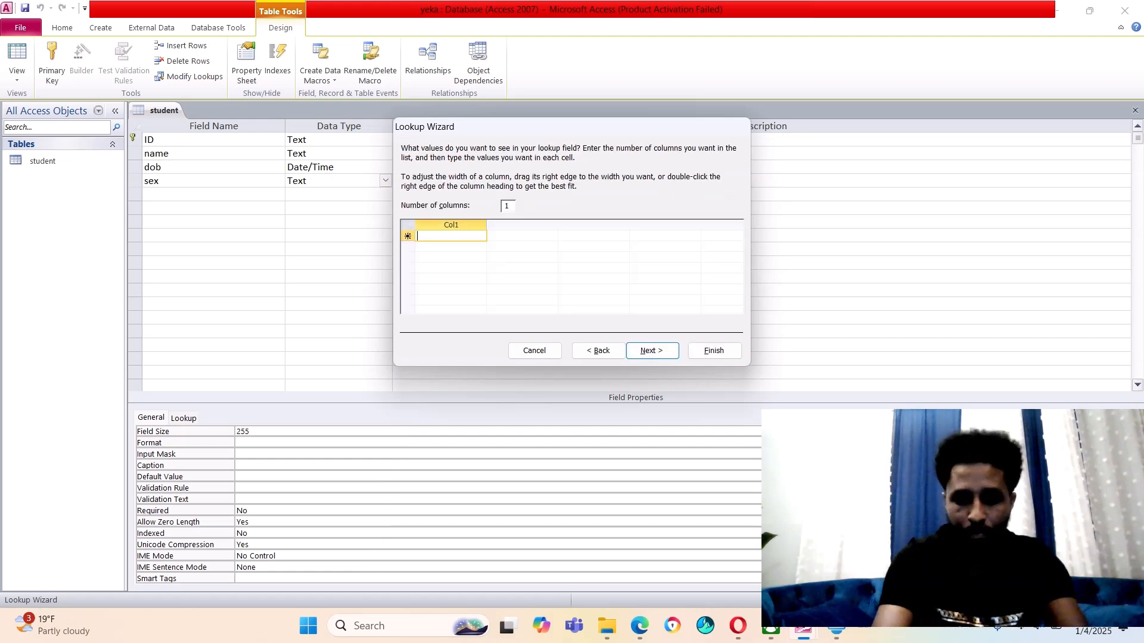
text(m)
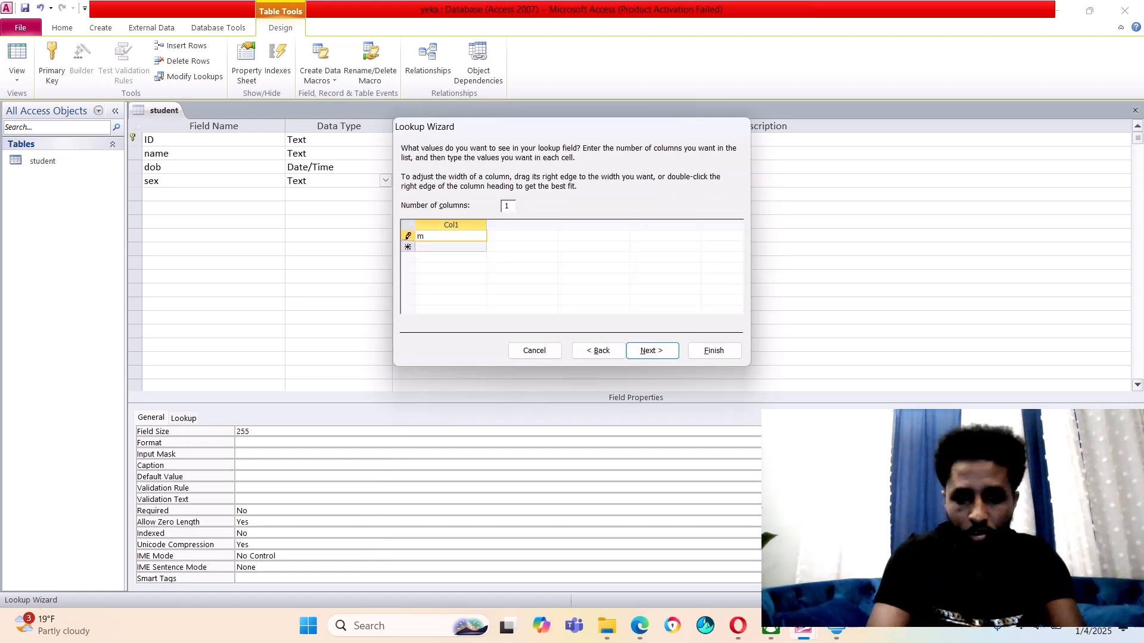
key(Down)
text(f)
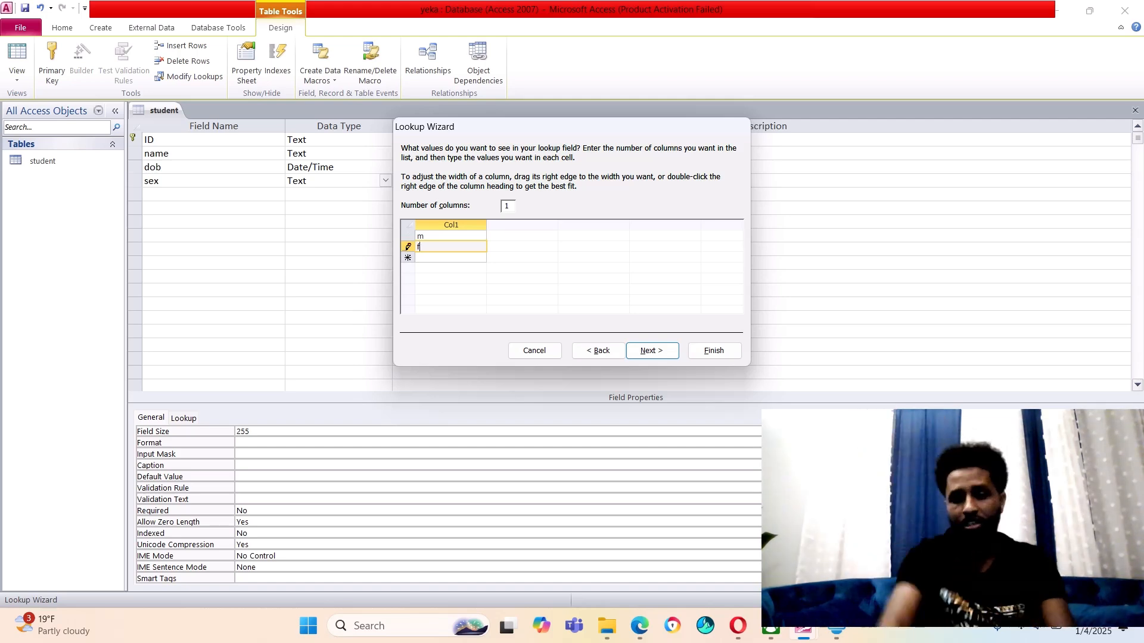
click(652, 350)
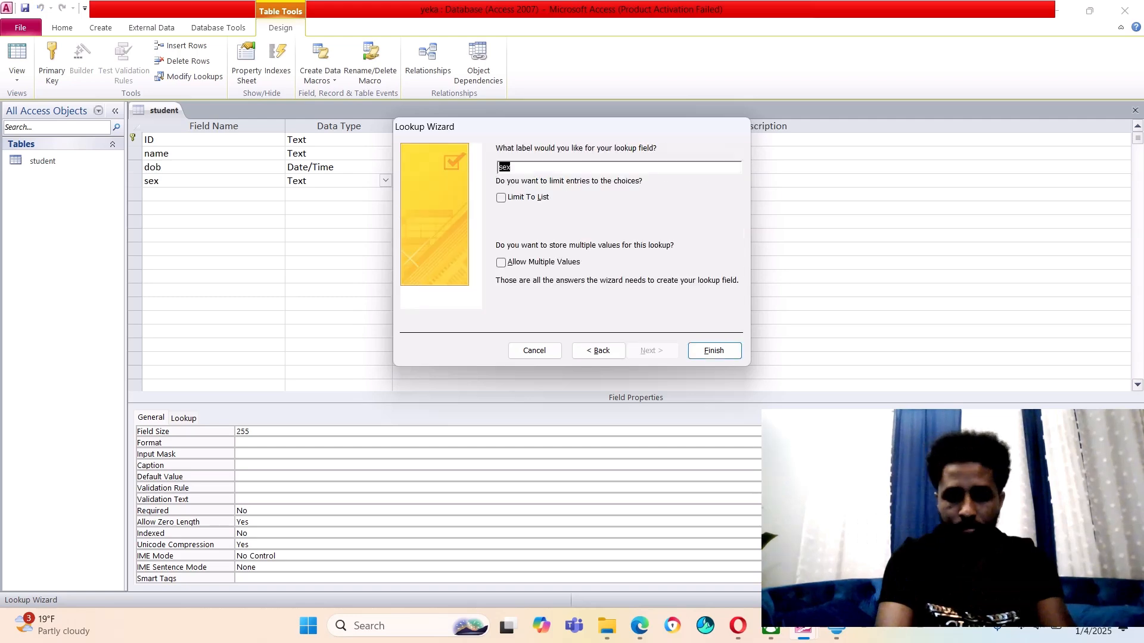
click(713, 351)
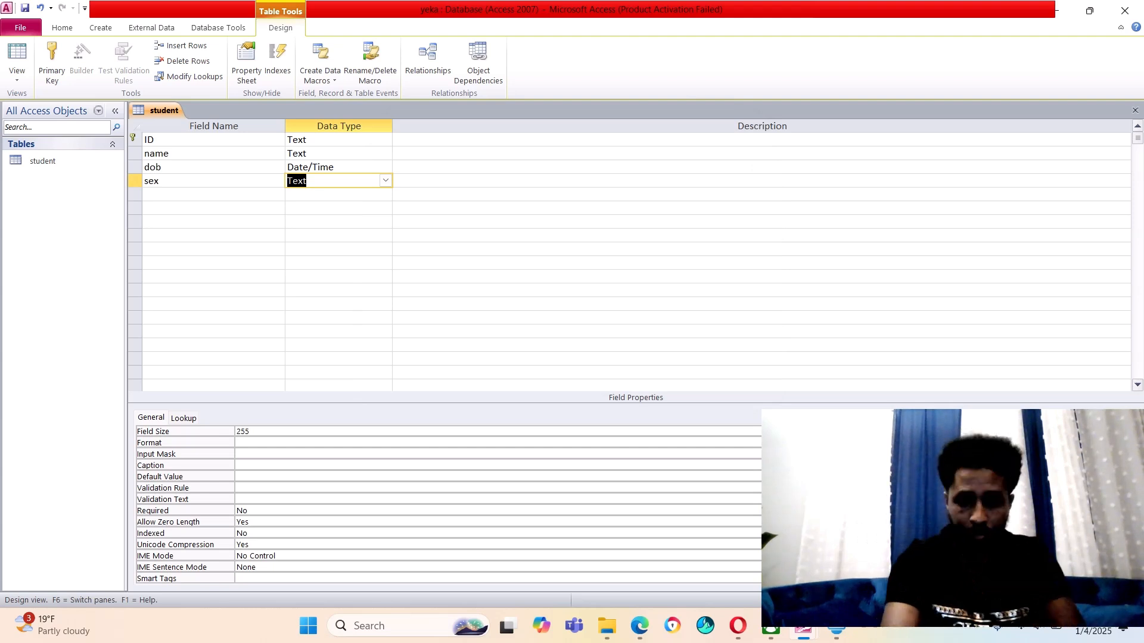
click(386, 181)
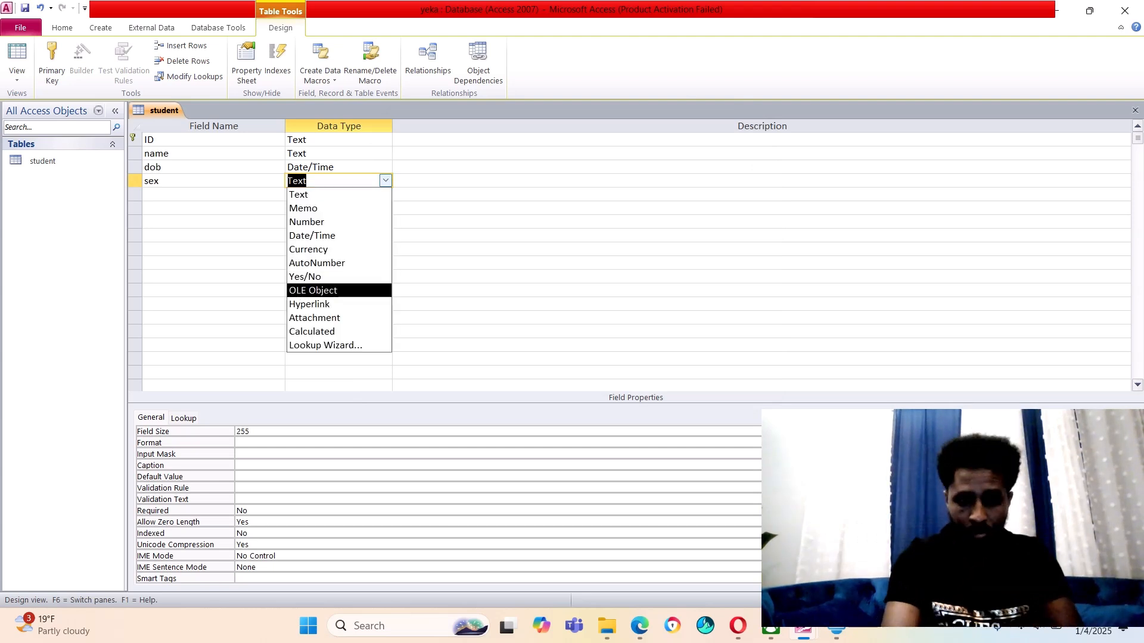
key(Up)
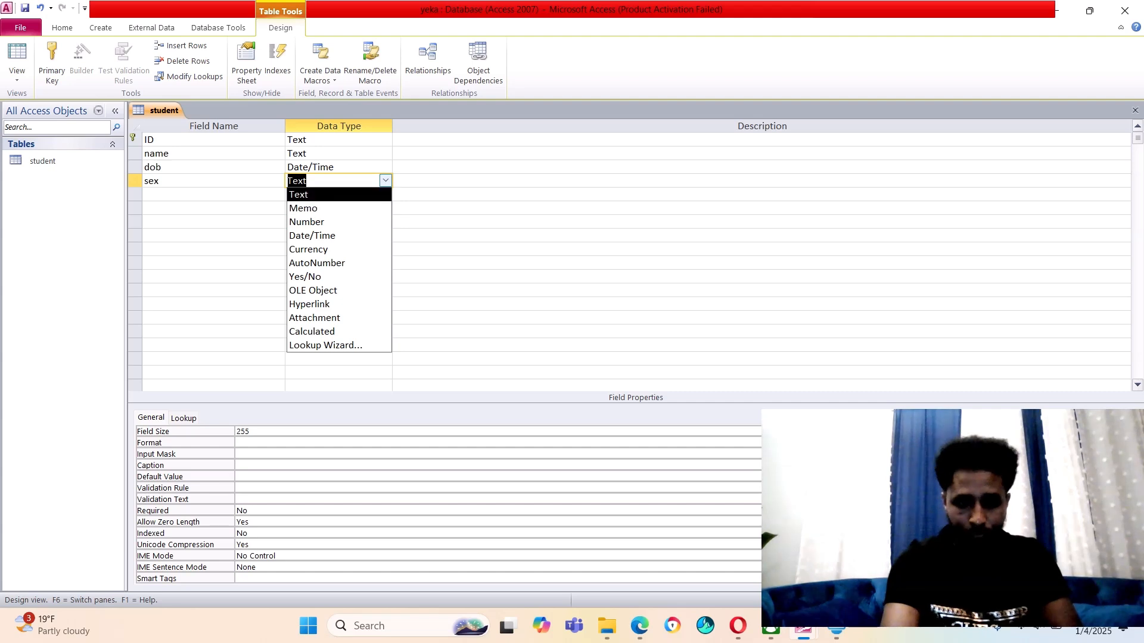
key(Return)
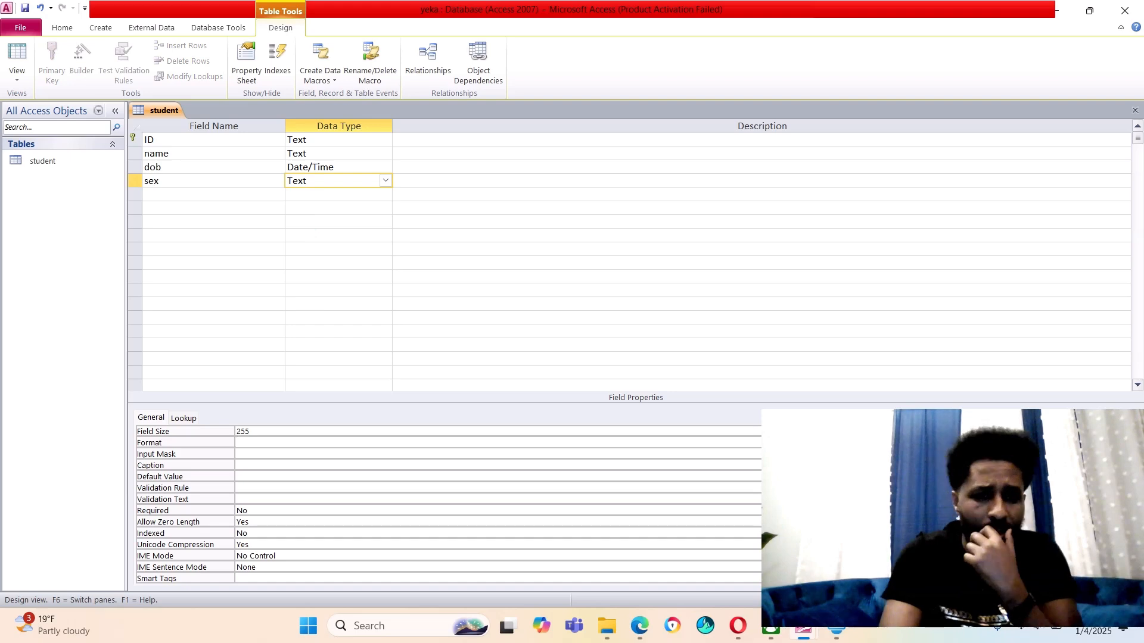
click(386, 181)
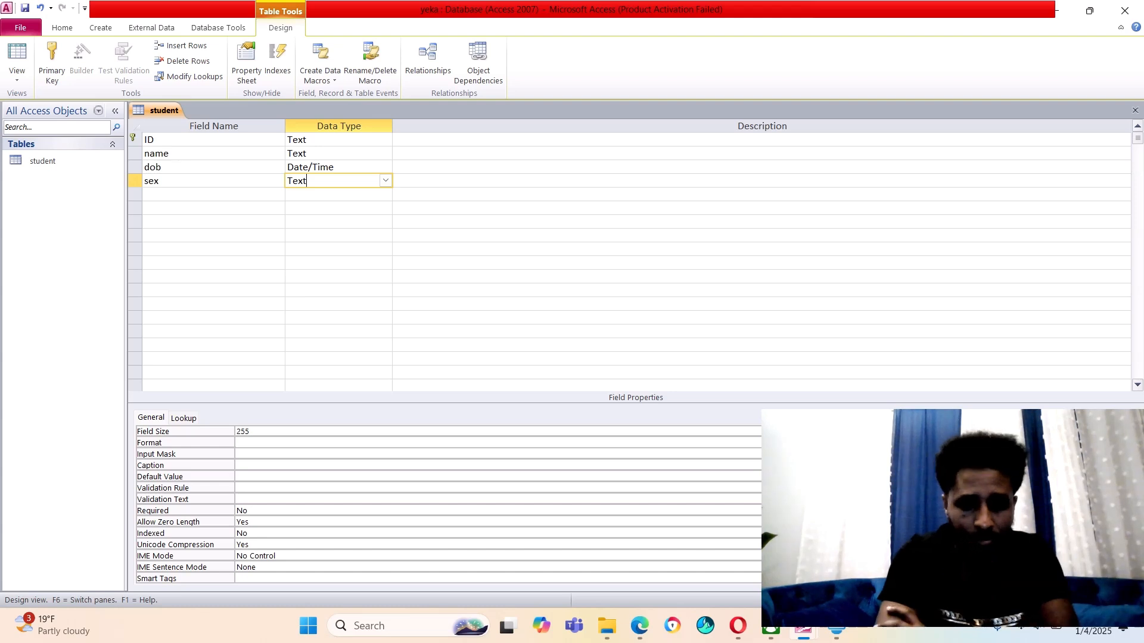
Give sex the validation rule m or f with validation text 'pls type m or f'
click(250, 488)
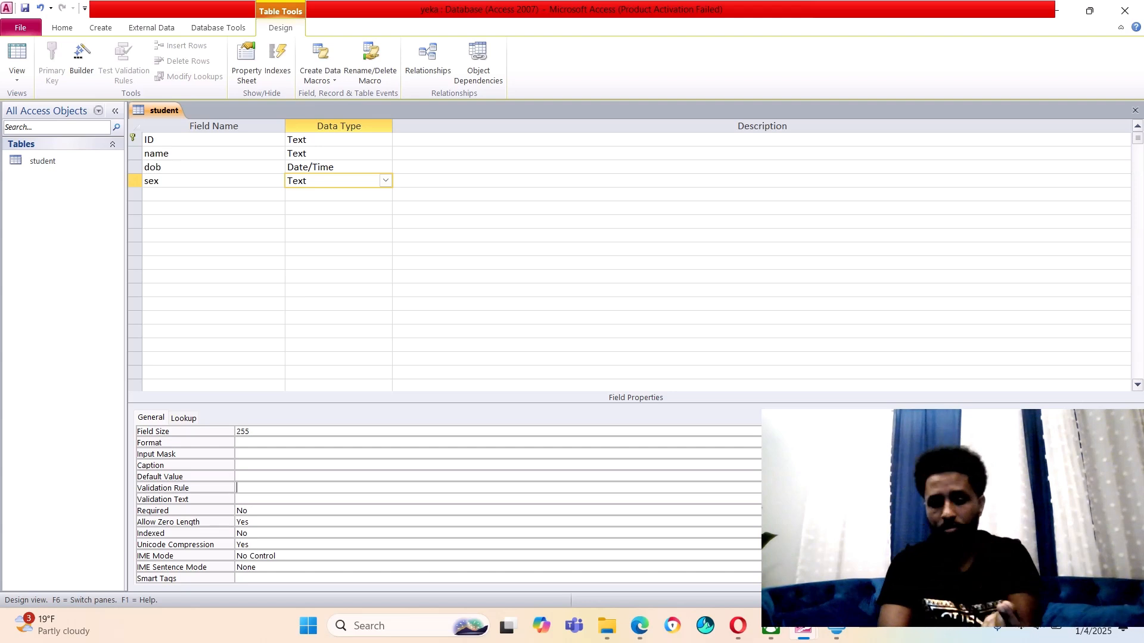
text(m or f)
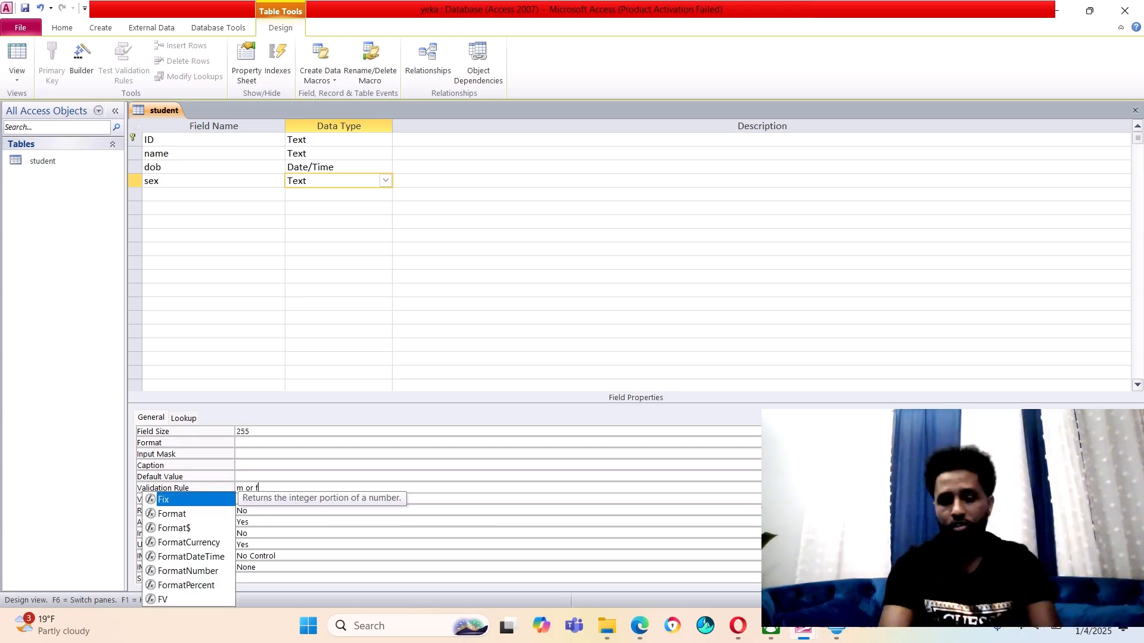
click(249, 522)
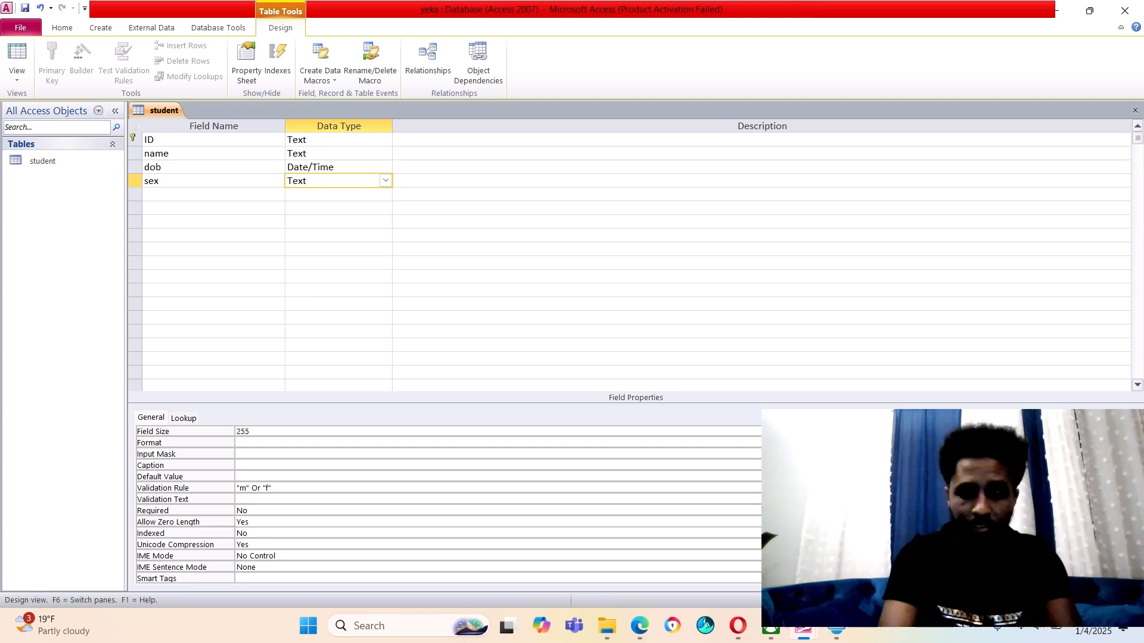
text(pl)
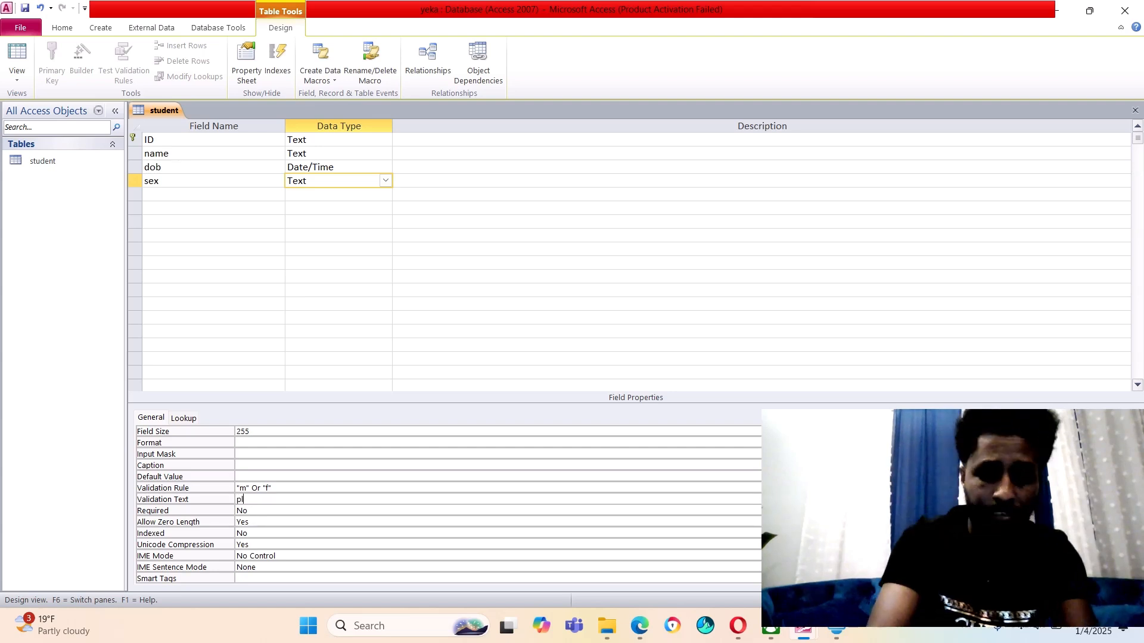
text(s ty)
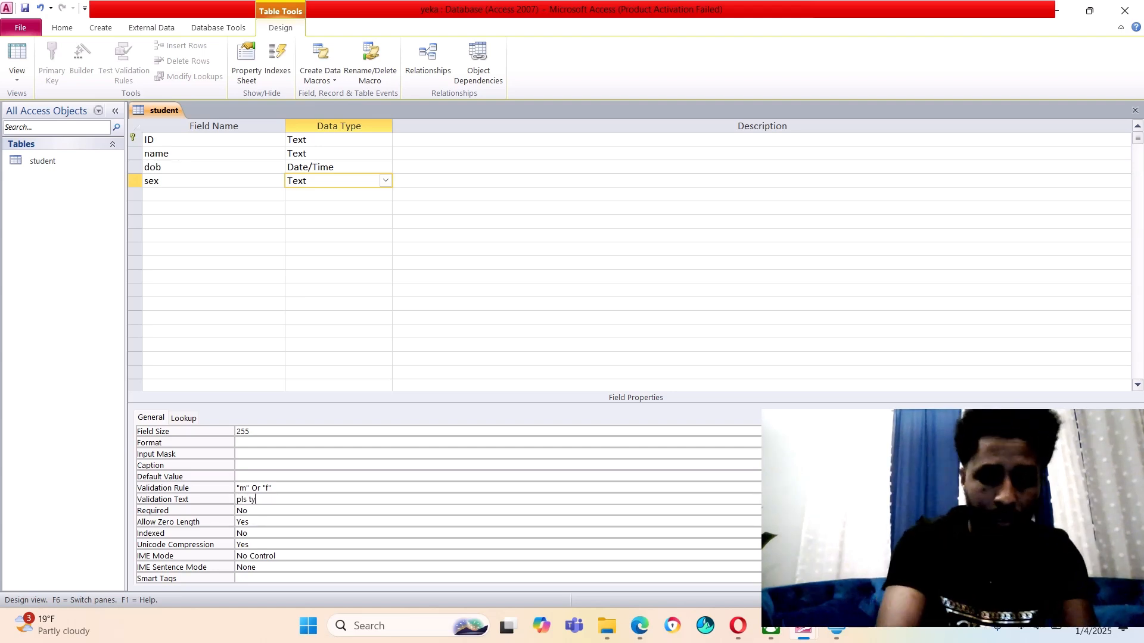
text(pe m )
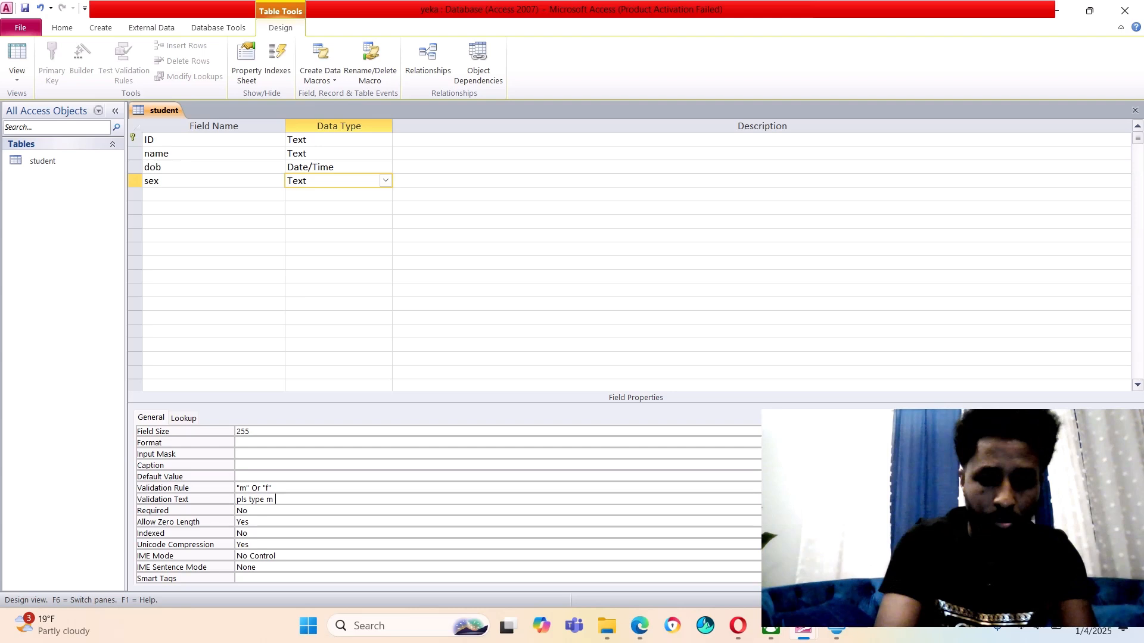
text(or f)
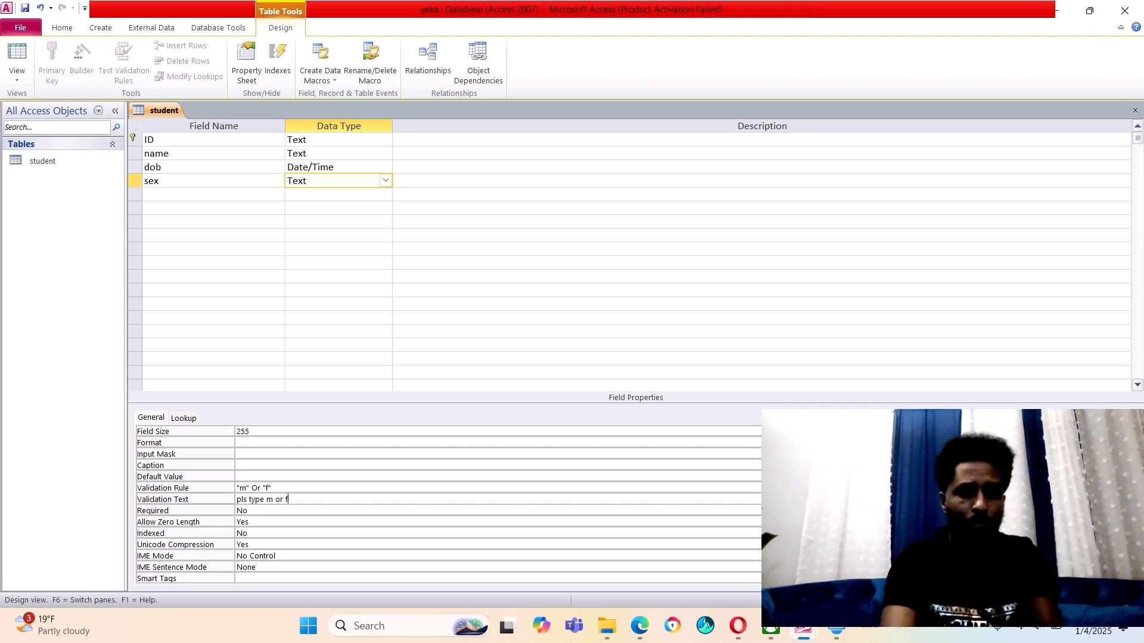
Add a fifth field, depid, below sex with data type Number (Long Integer)
click(178, 195)
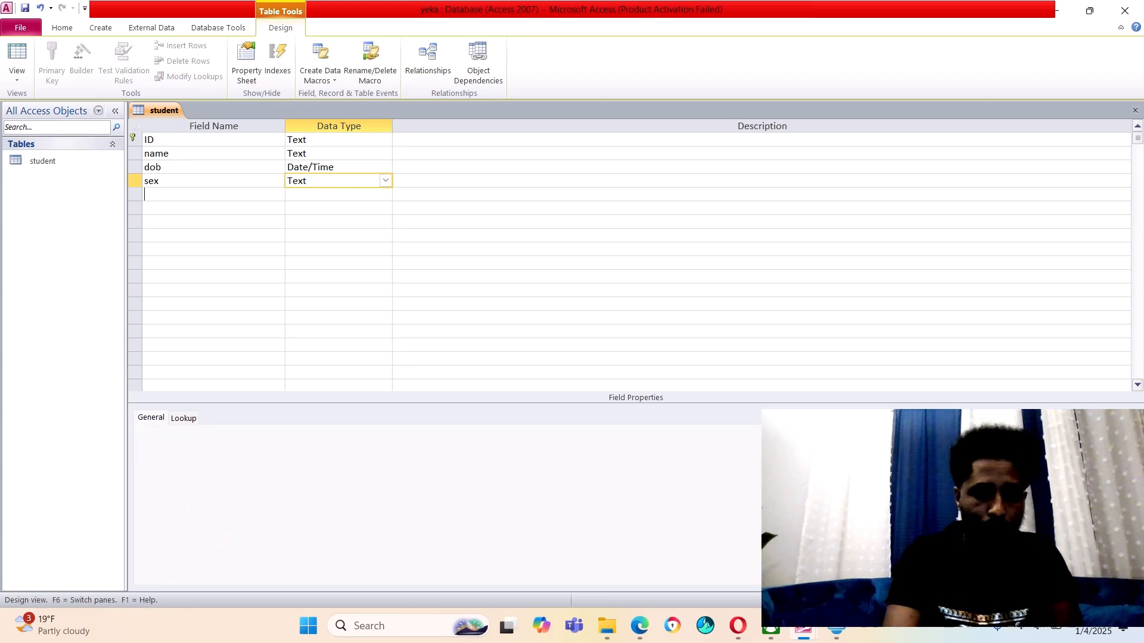
text(depid)
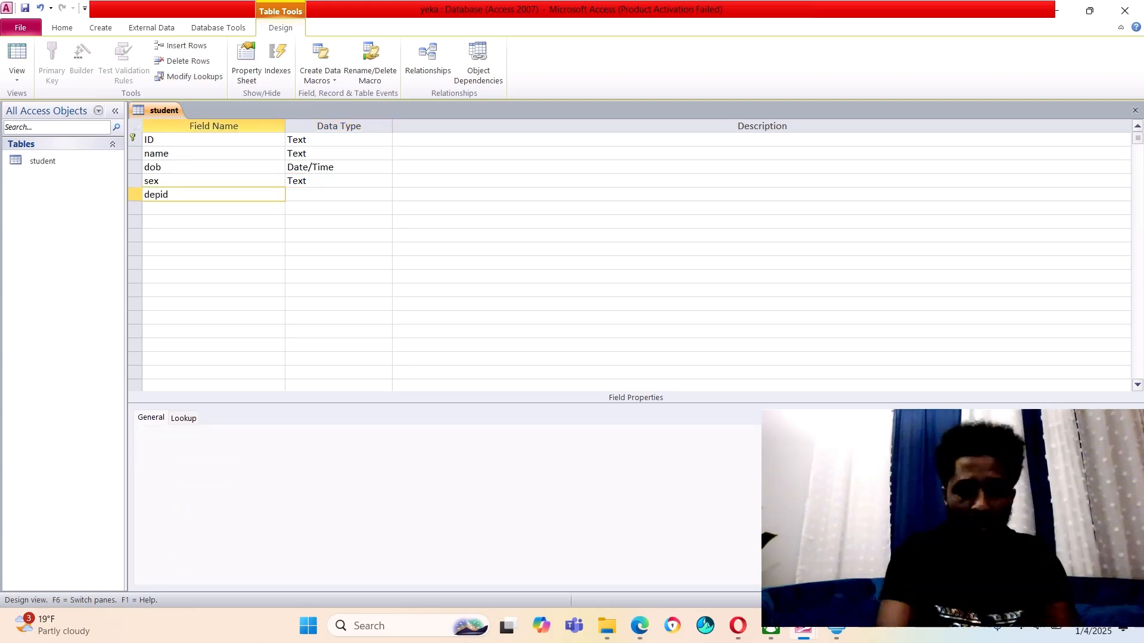
key(Tab)
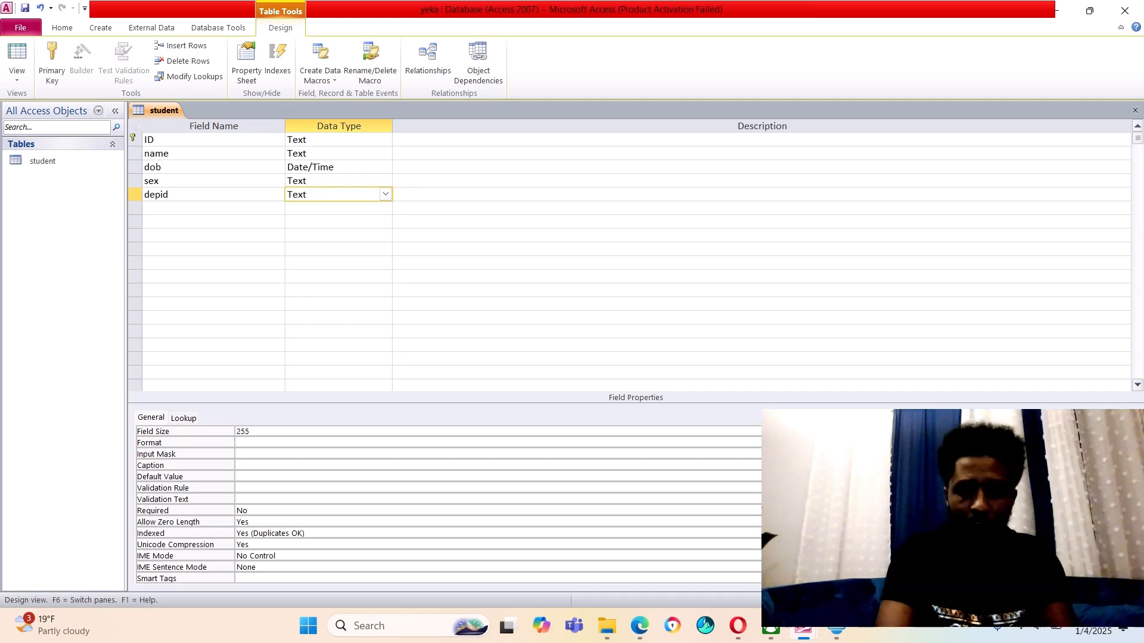
click(385, 195)
click(307, 236)
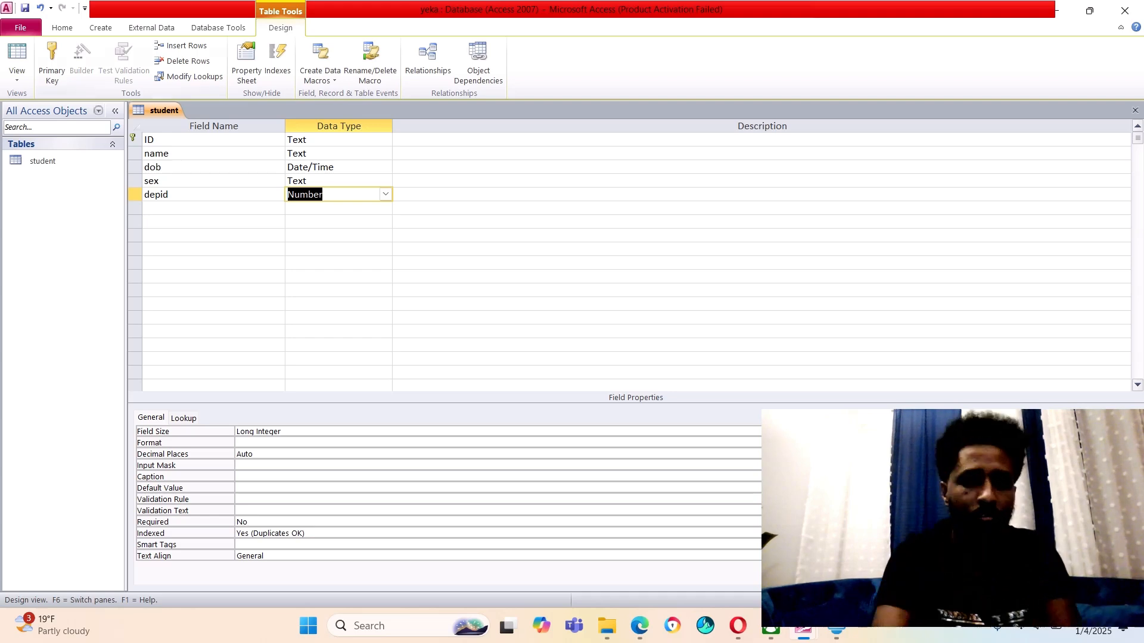
Save the student table design with its five fields ID, name, sex, dob and depid
right_click(165, 112)
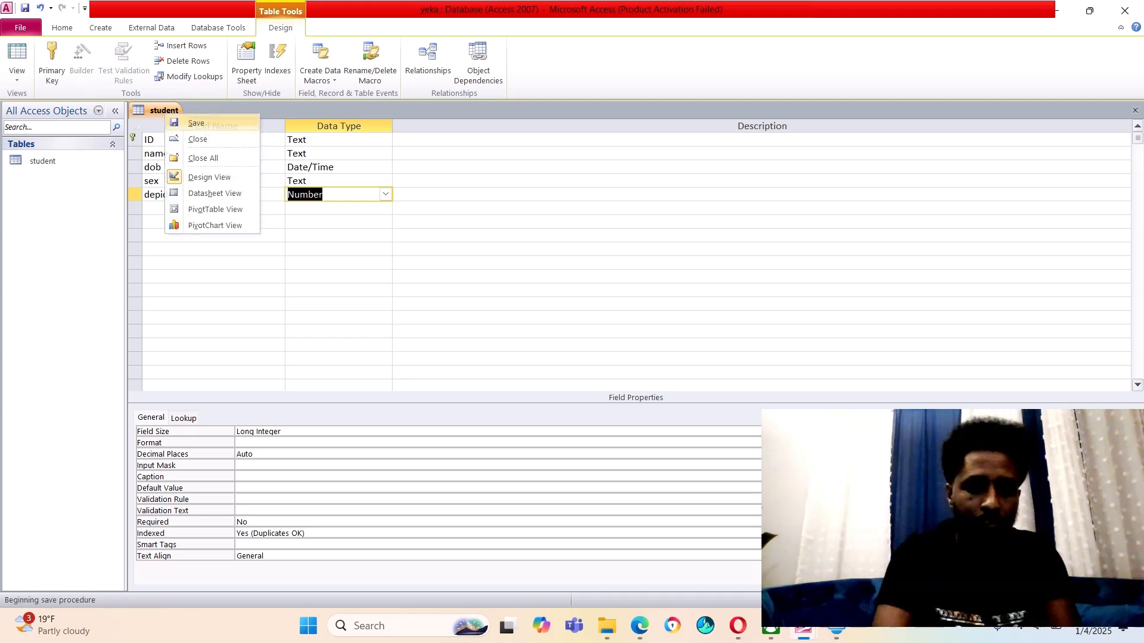
click(196, 123)
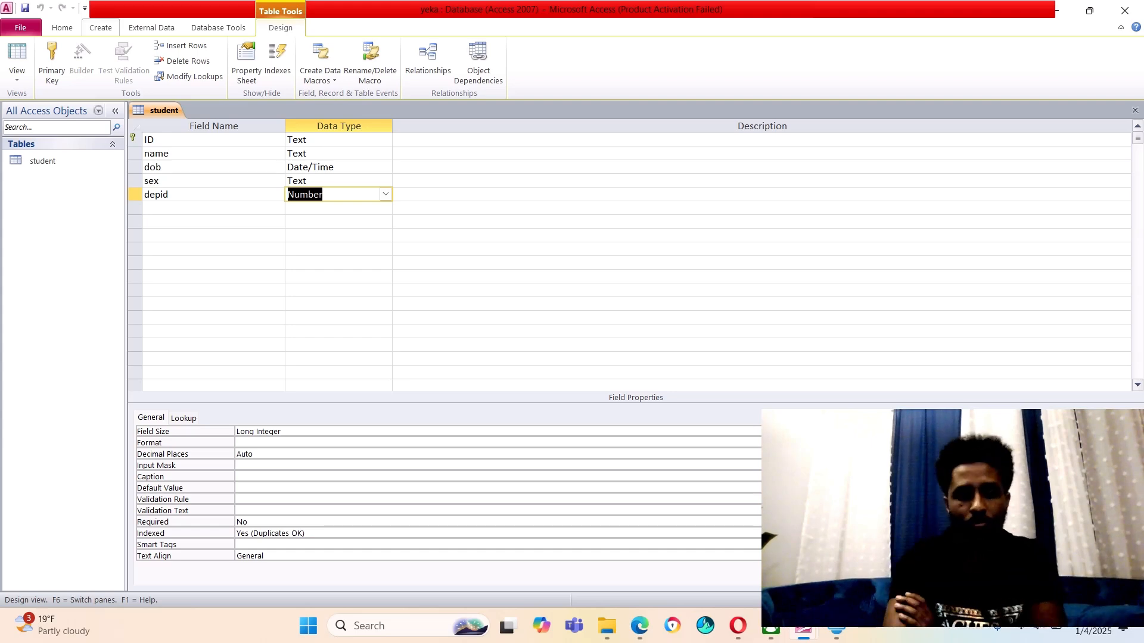
click(100, 28)
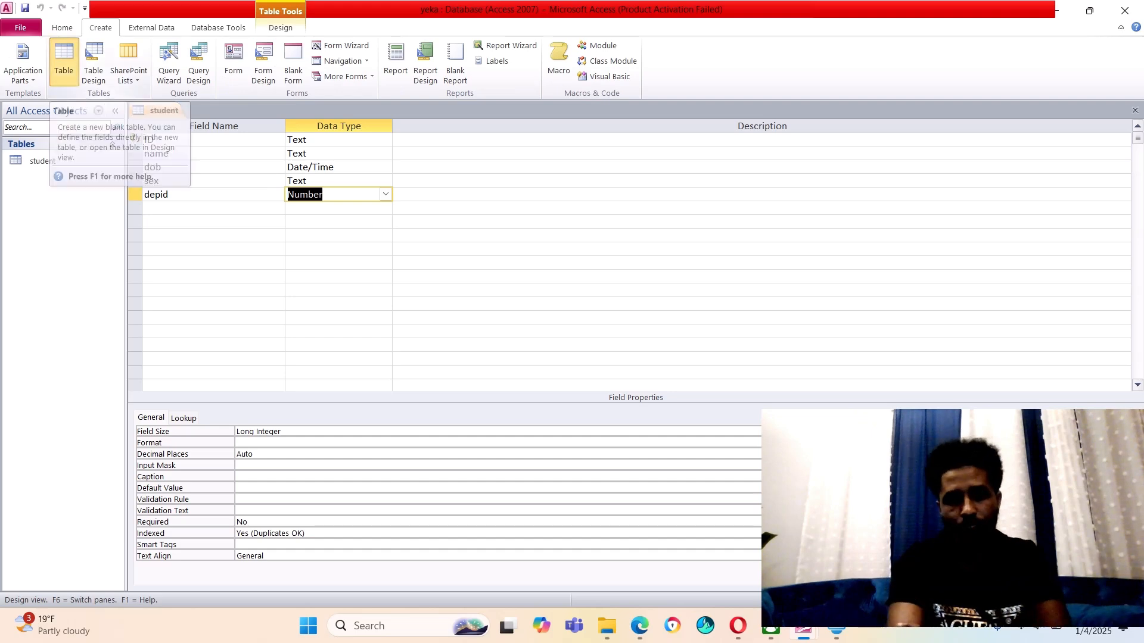
Create a new blank table and save it as 'grade'
click(63, 59)
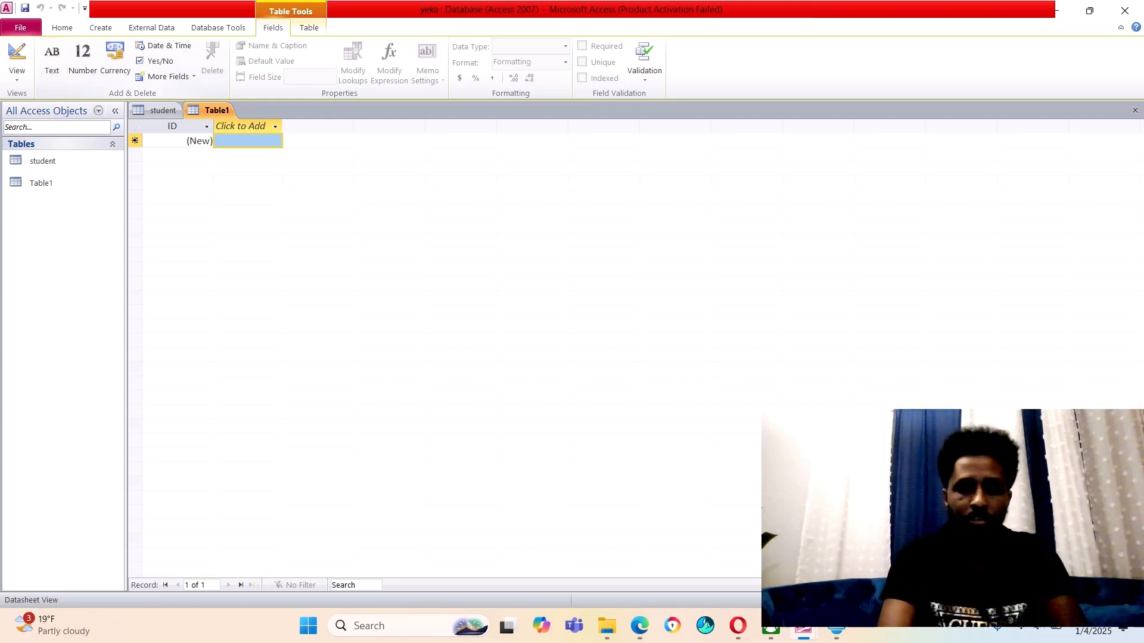
right_click(210, 112)
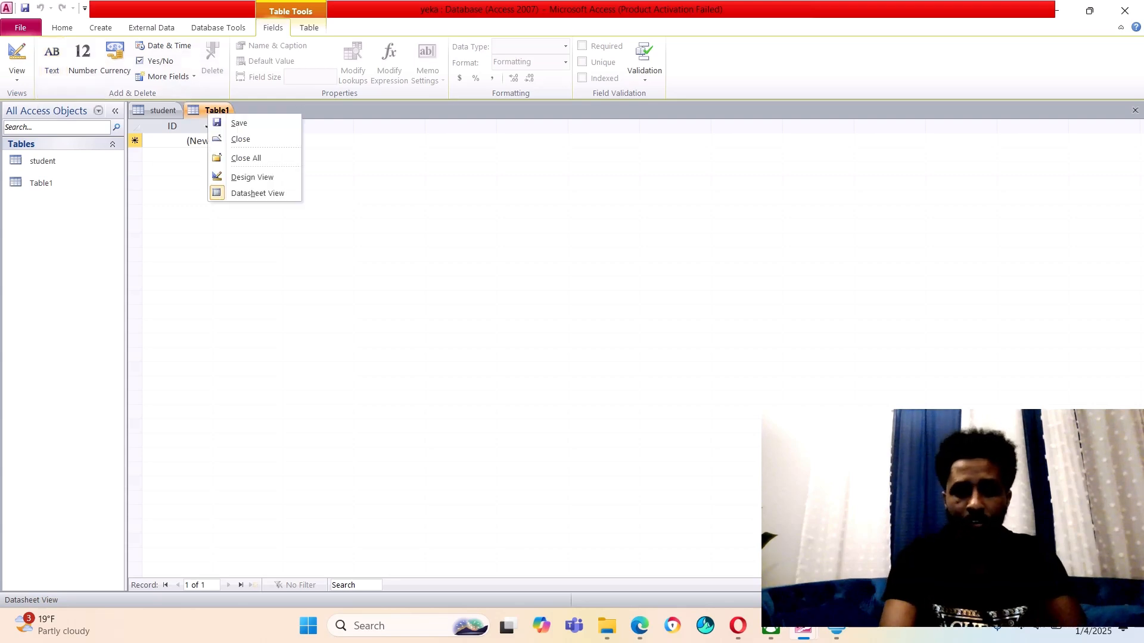
key(s)
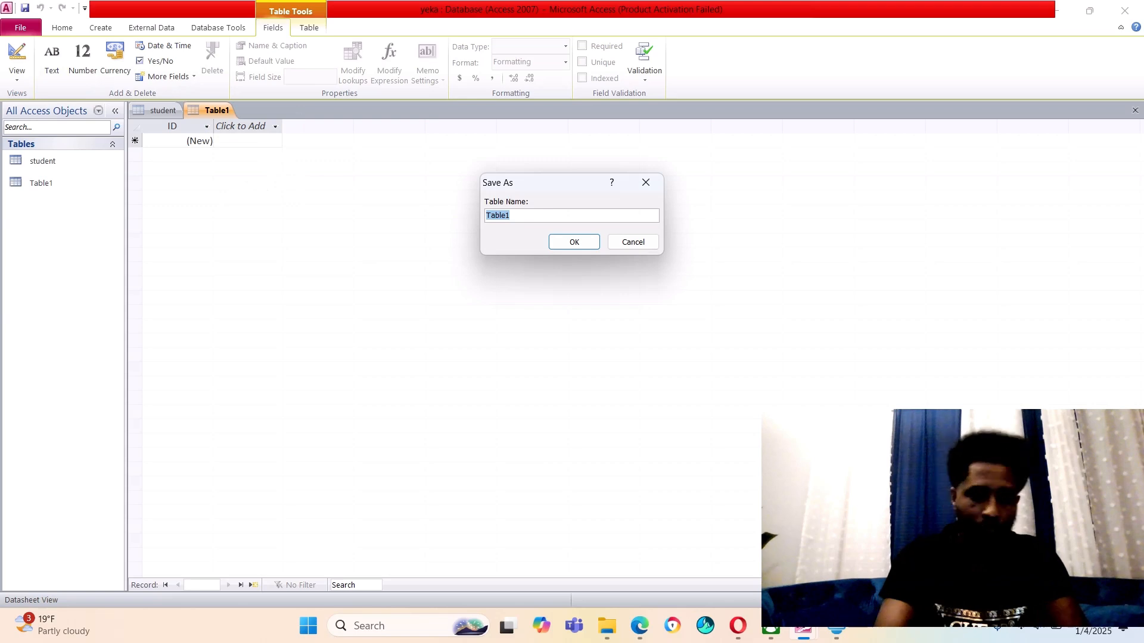
text(grad)
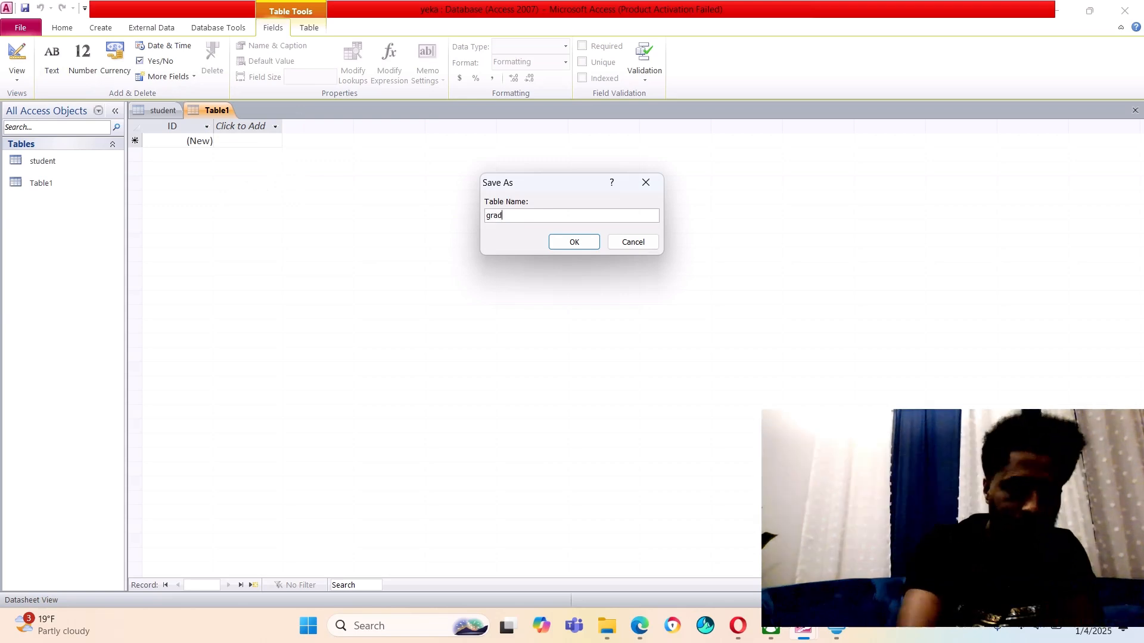
text(e)
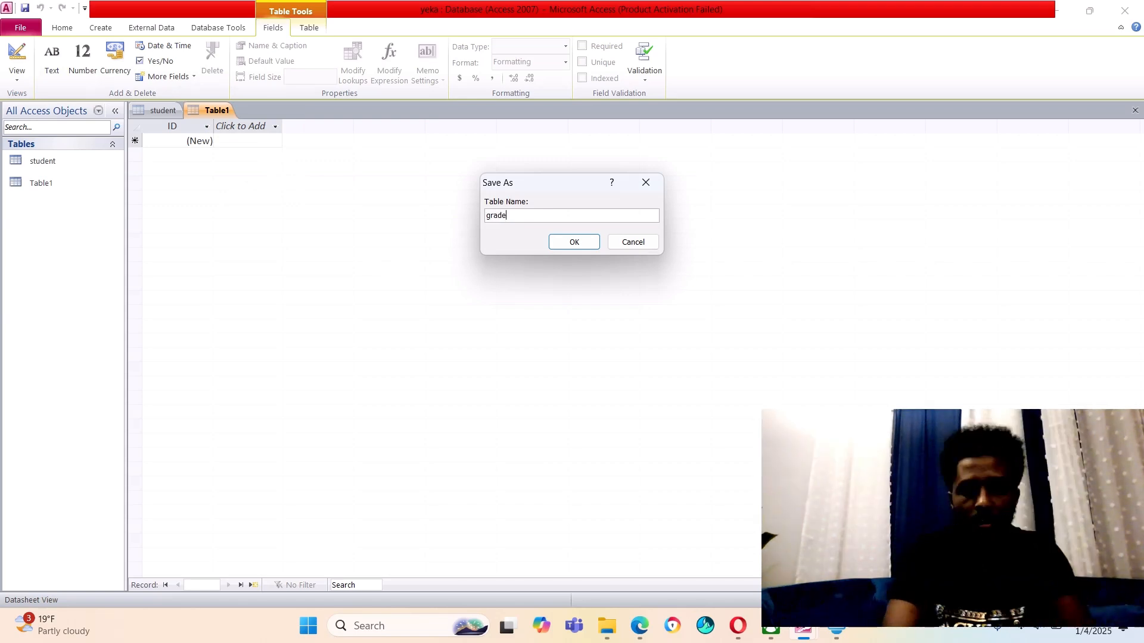
key(Return)
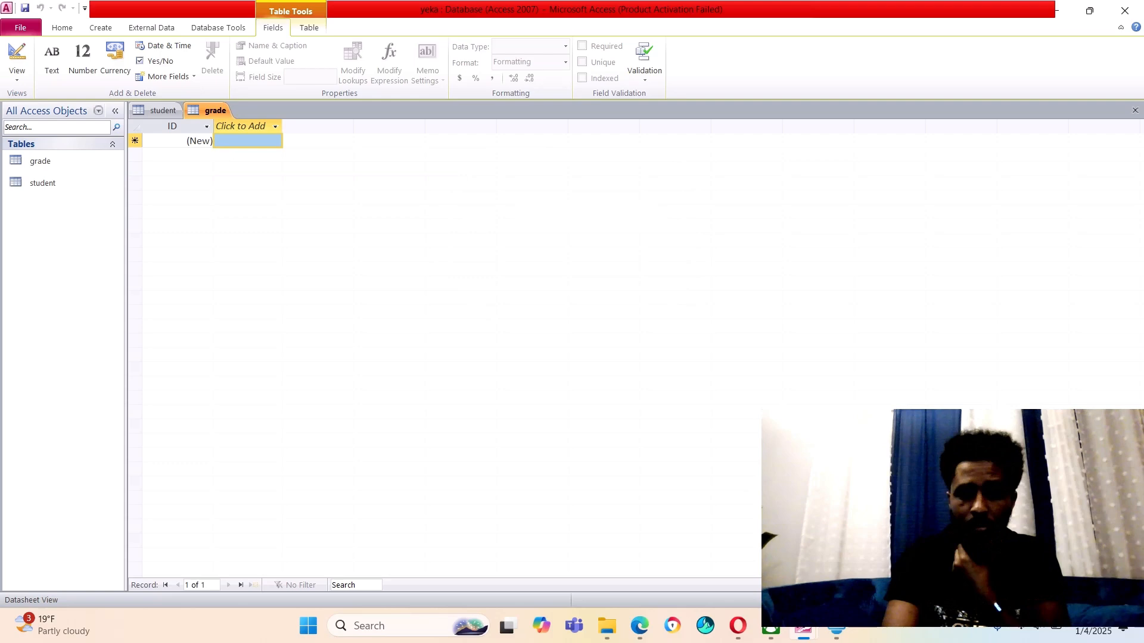
right_click(206, 110)
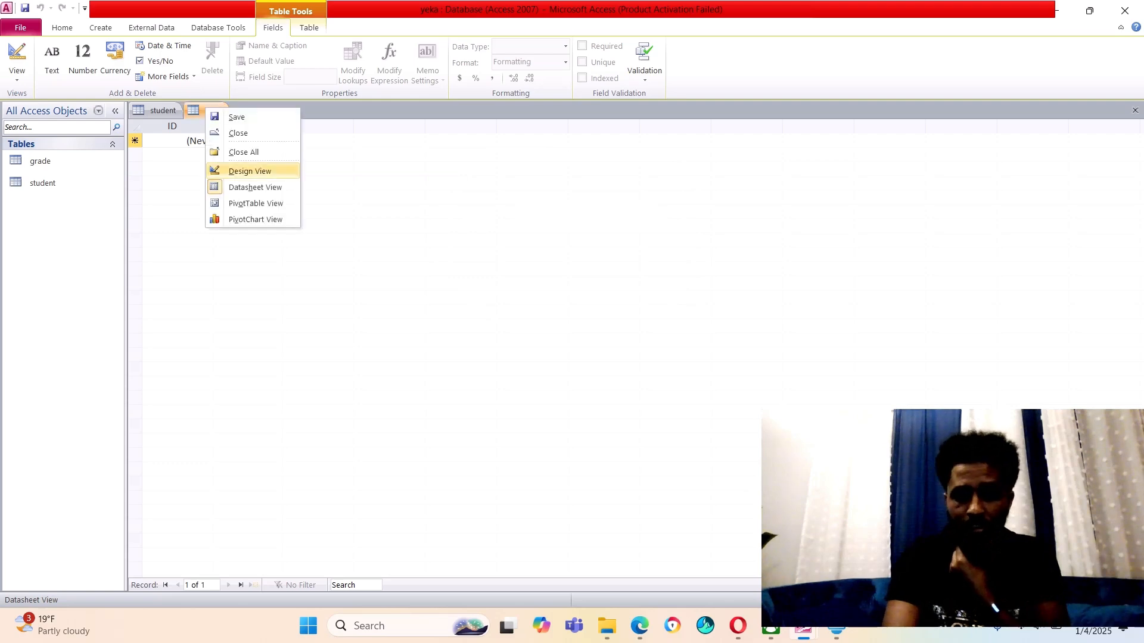
In Design View, rename grade's ID field to 'course no', drop its primary key, and make it Text
click(249, 171)
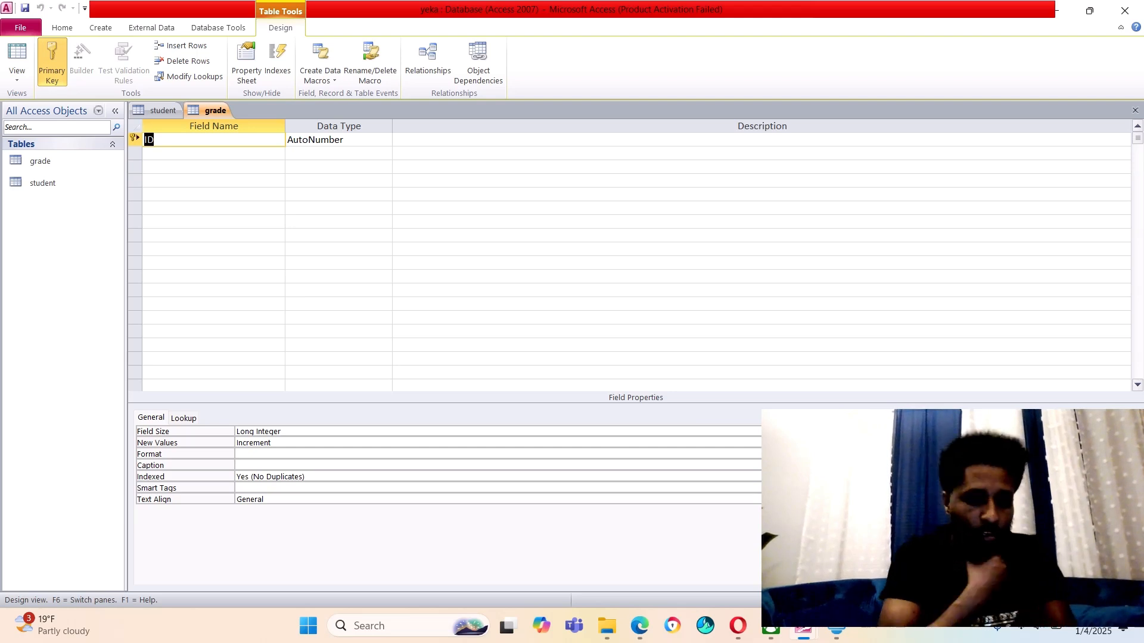
text(c)
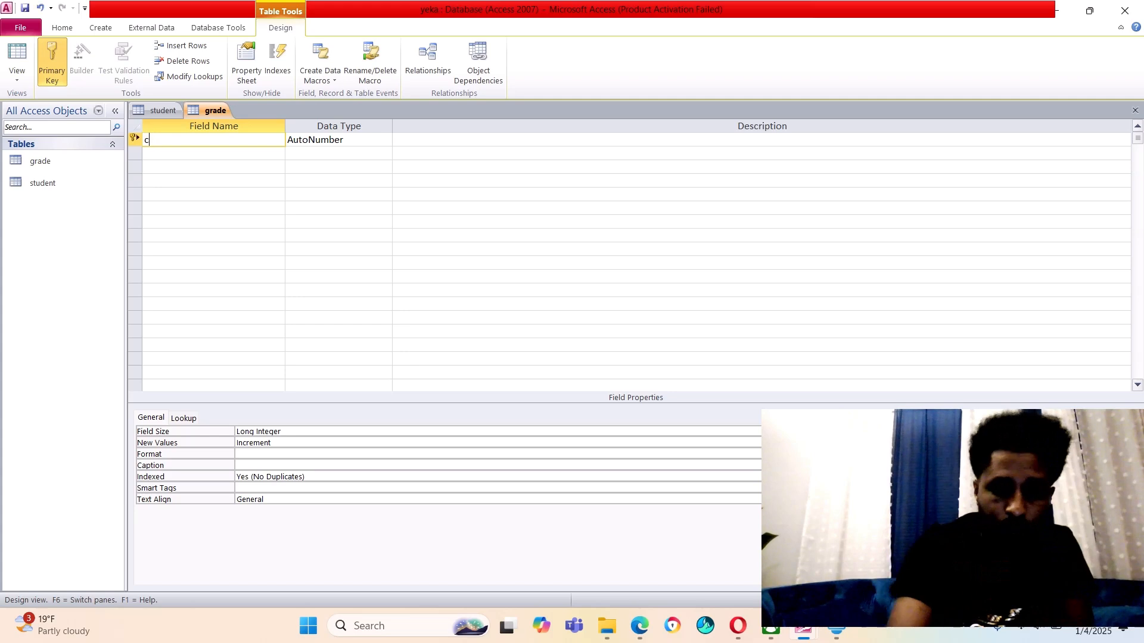
text(our)
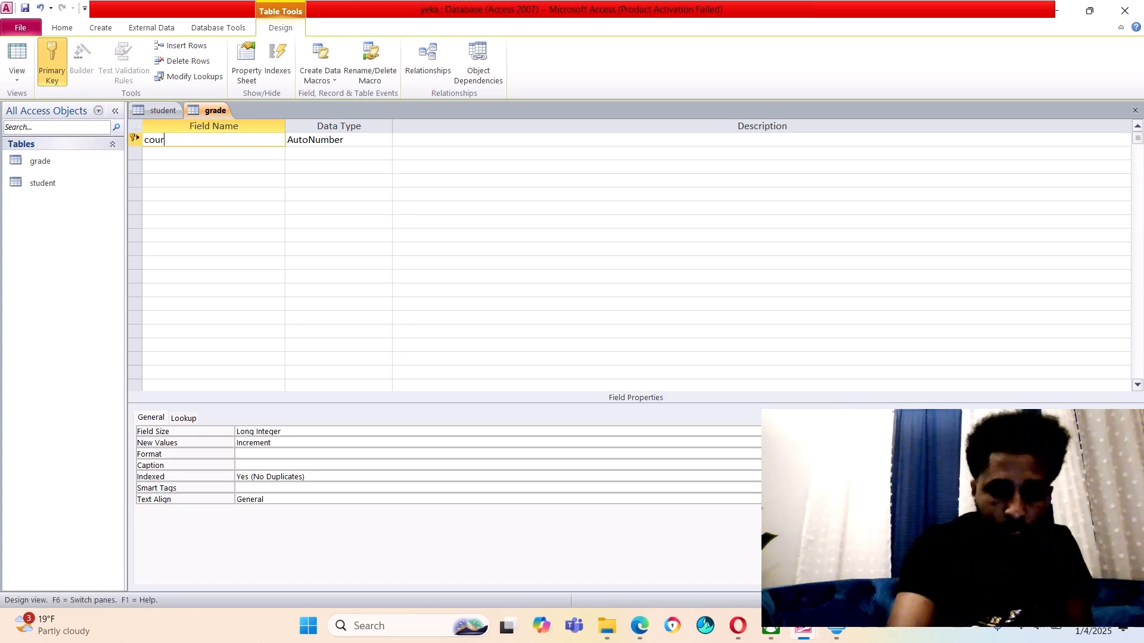
text(se )
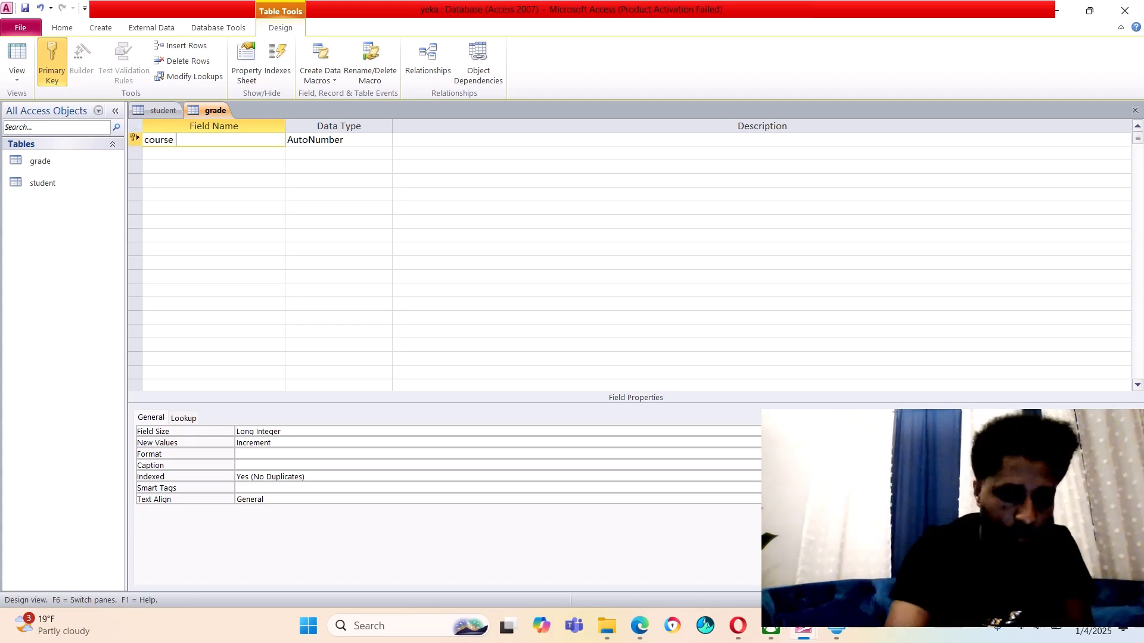
text(no)
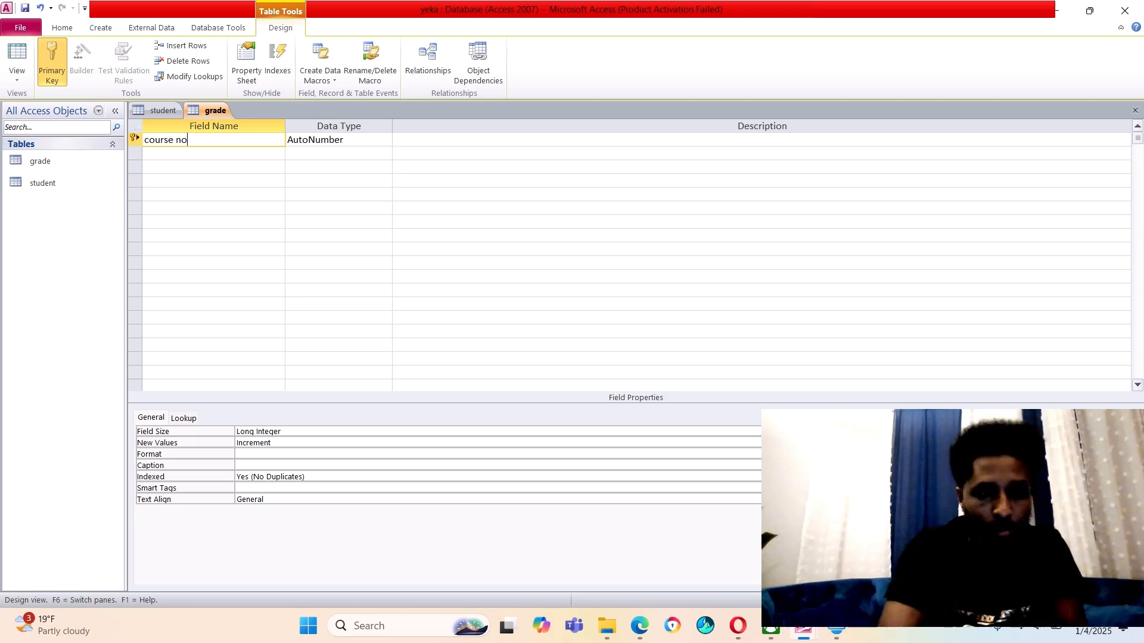
click(52, 63)
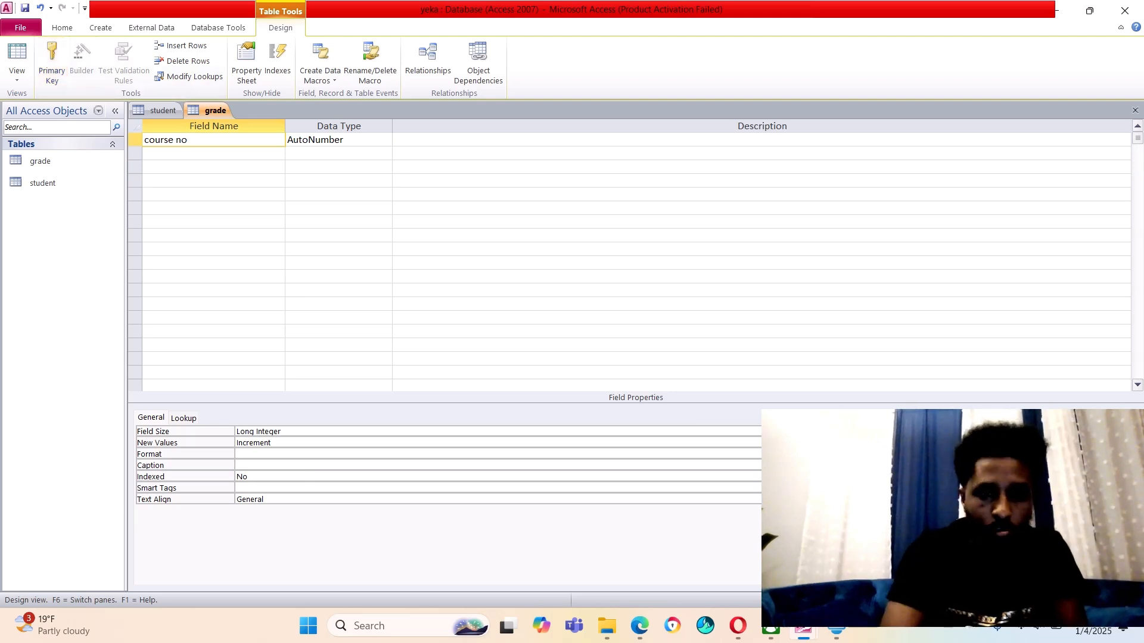
click(339, 154)
click(352, 140)
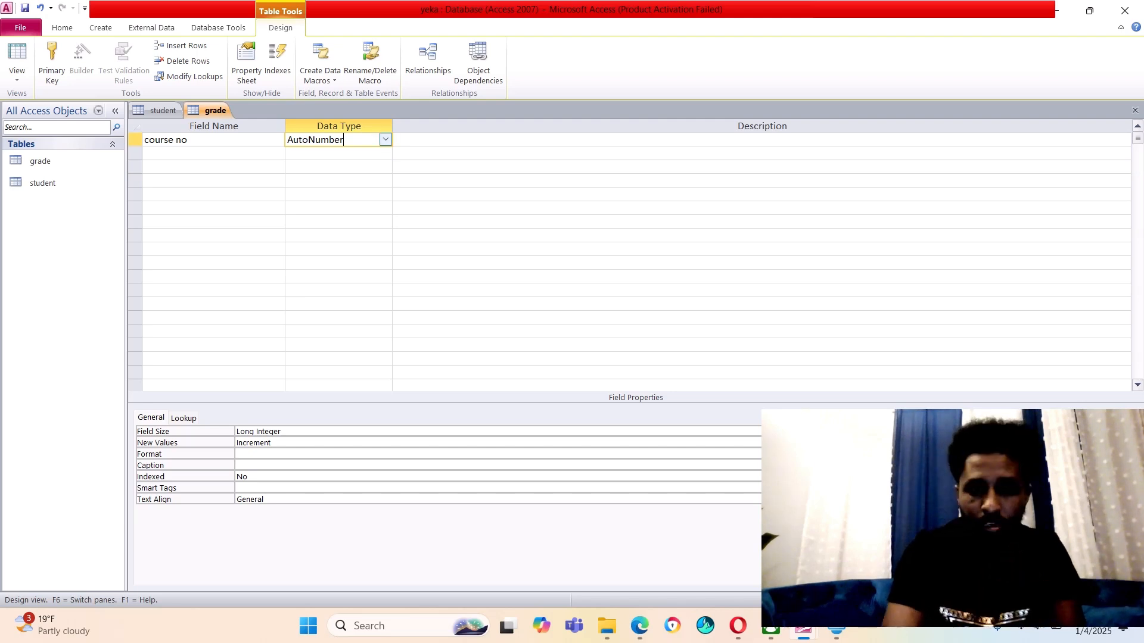
click(385, 140)
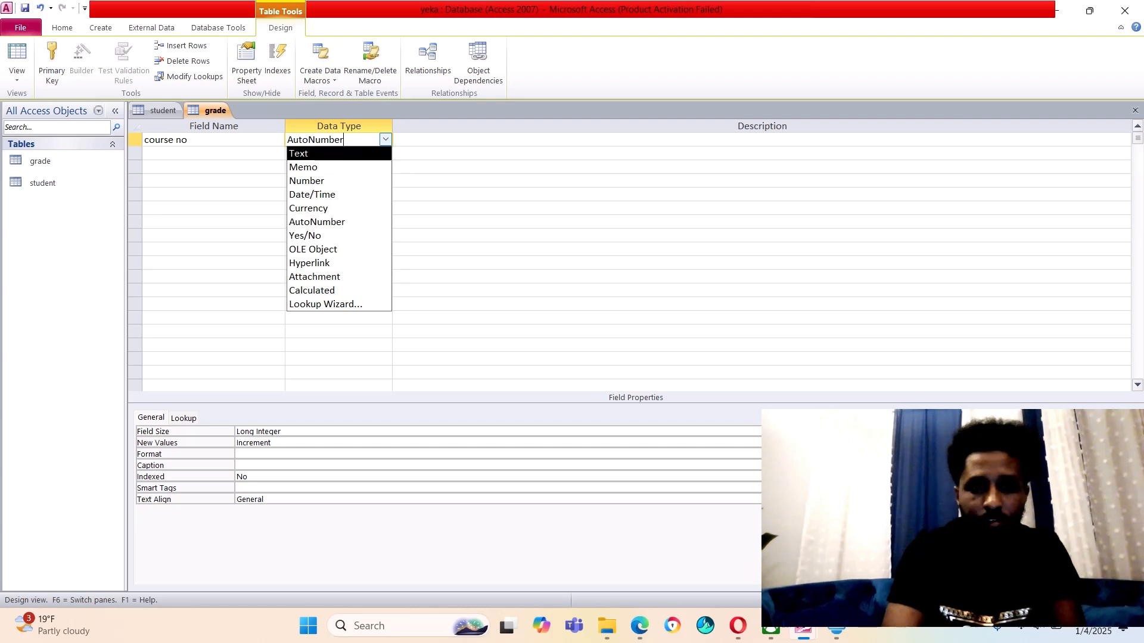
key(Return)
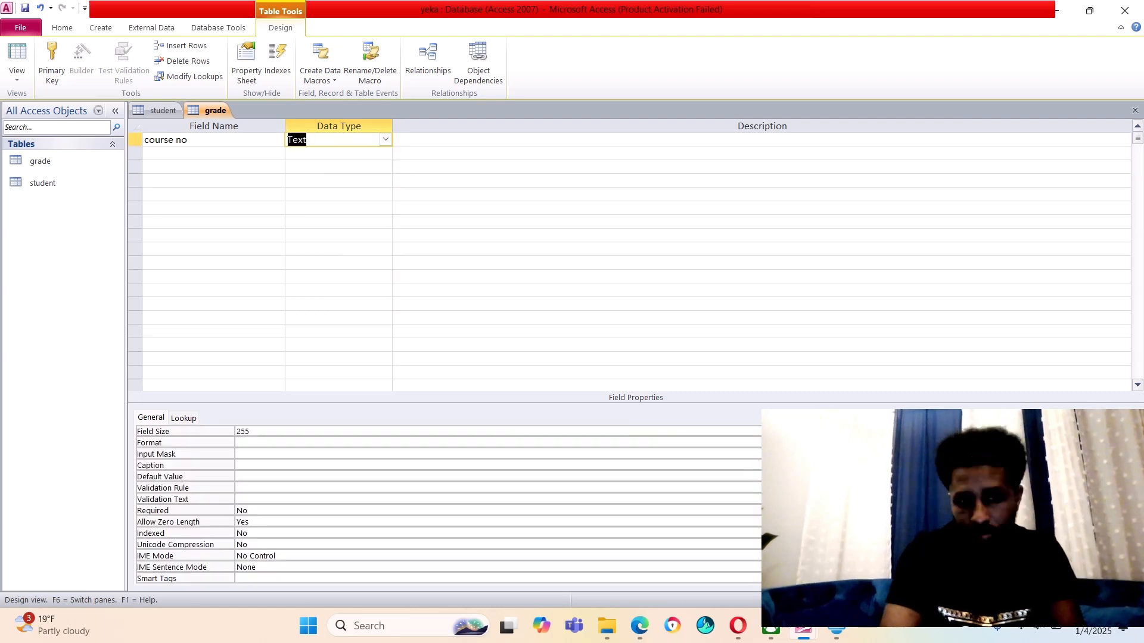
click(213, 153)
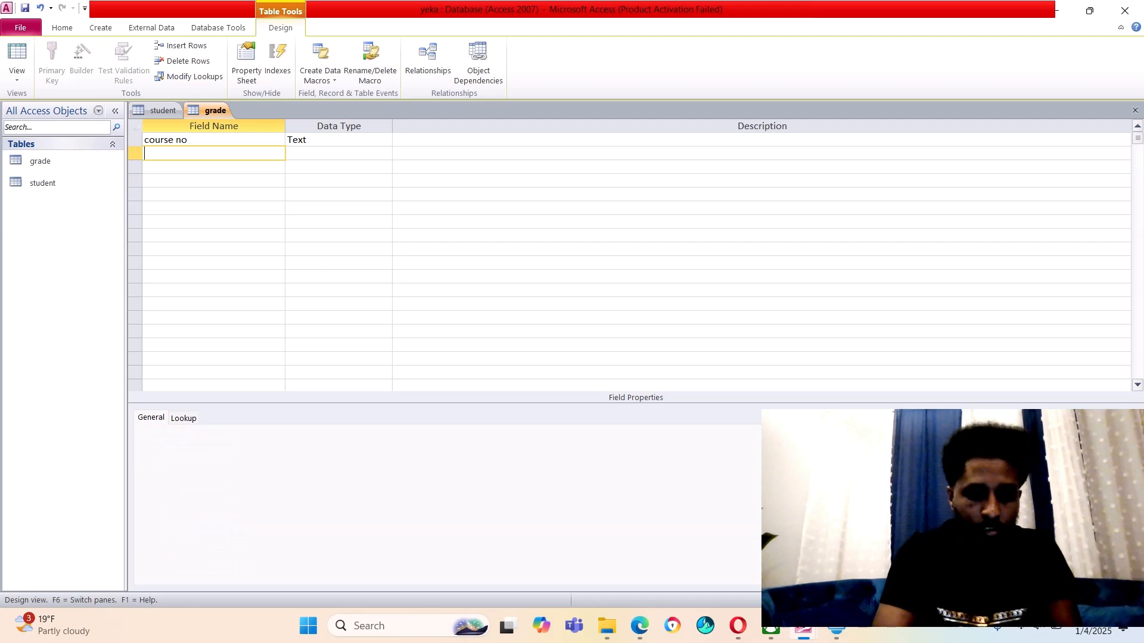
Add a 'course name' Text field and a 'mark' Number field to the grade table
text(cou)
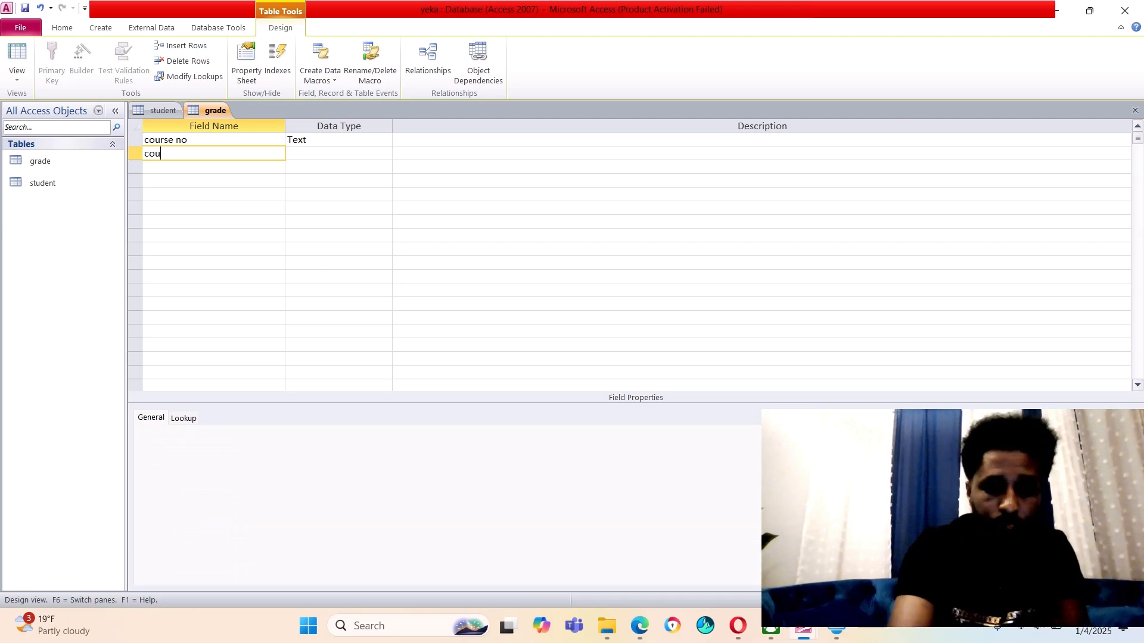
text(rse name)
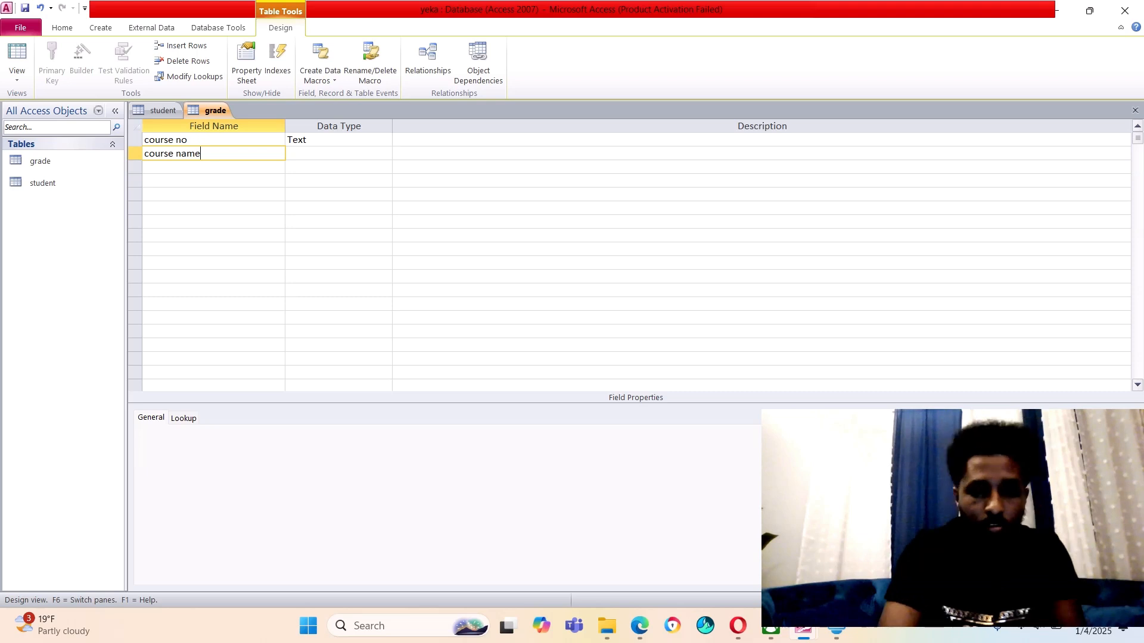
key(Return)
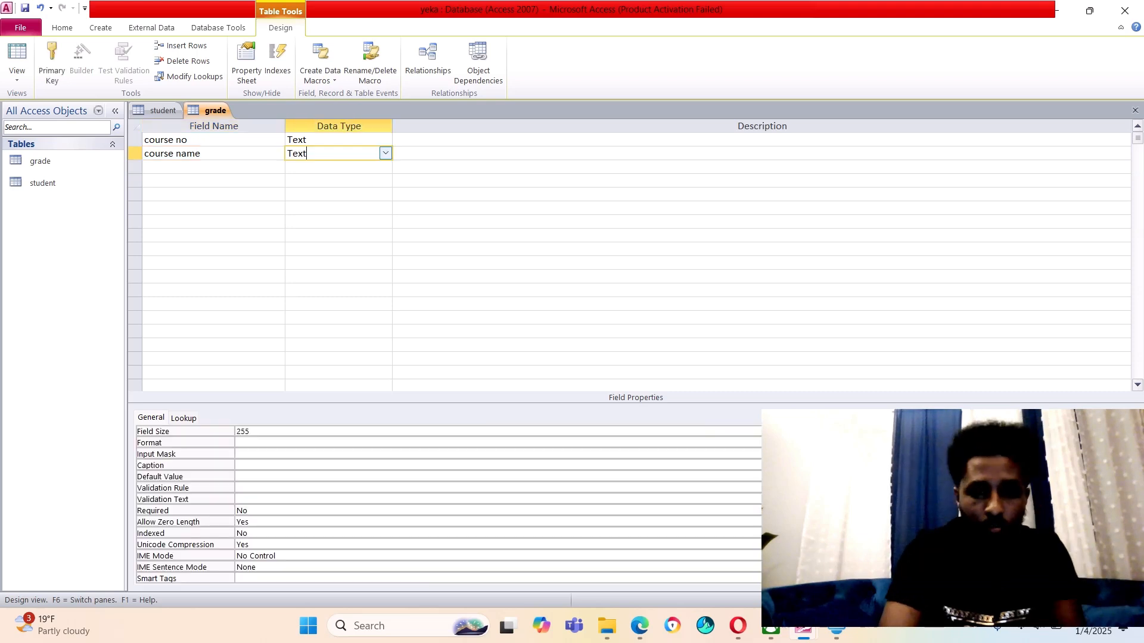
key(Return)
key(Return)
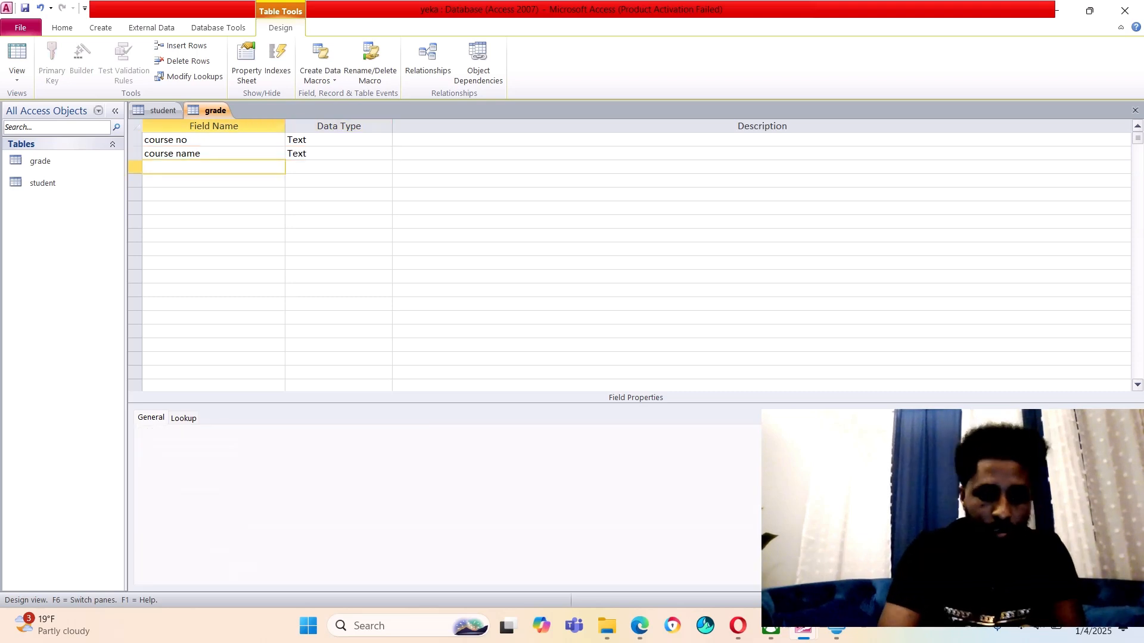
text(ma)
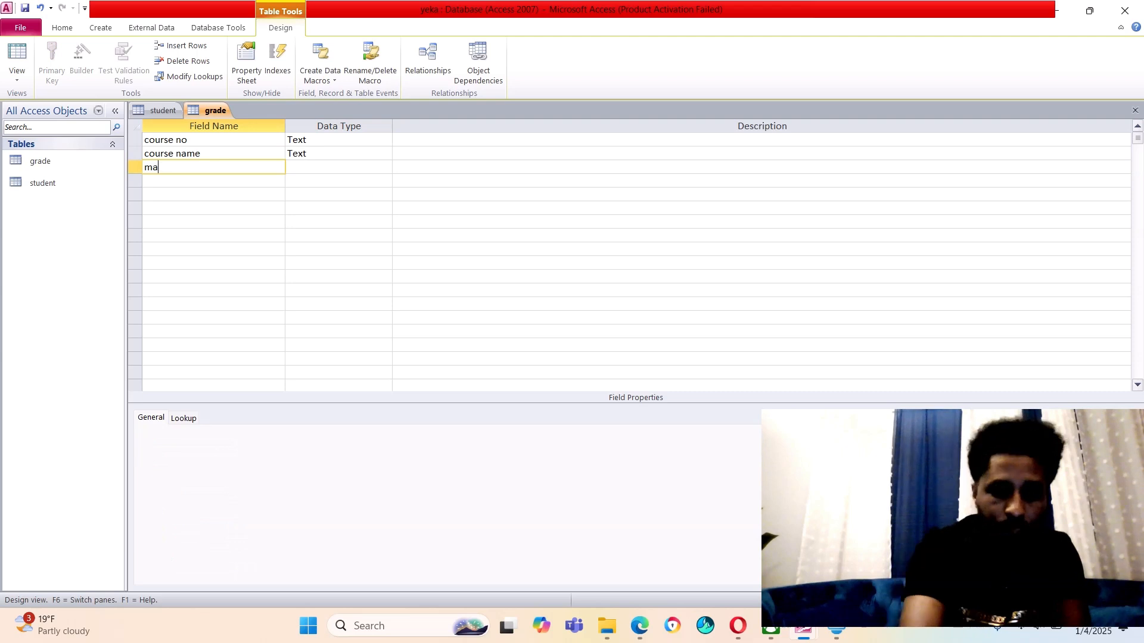
text(rk)
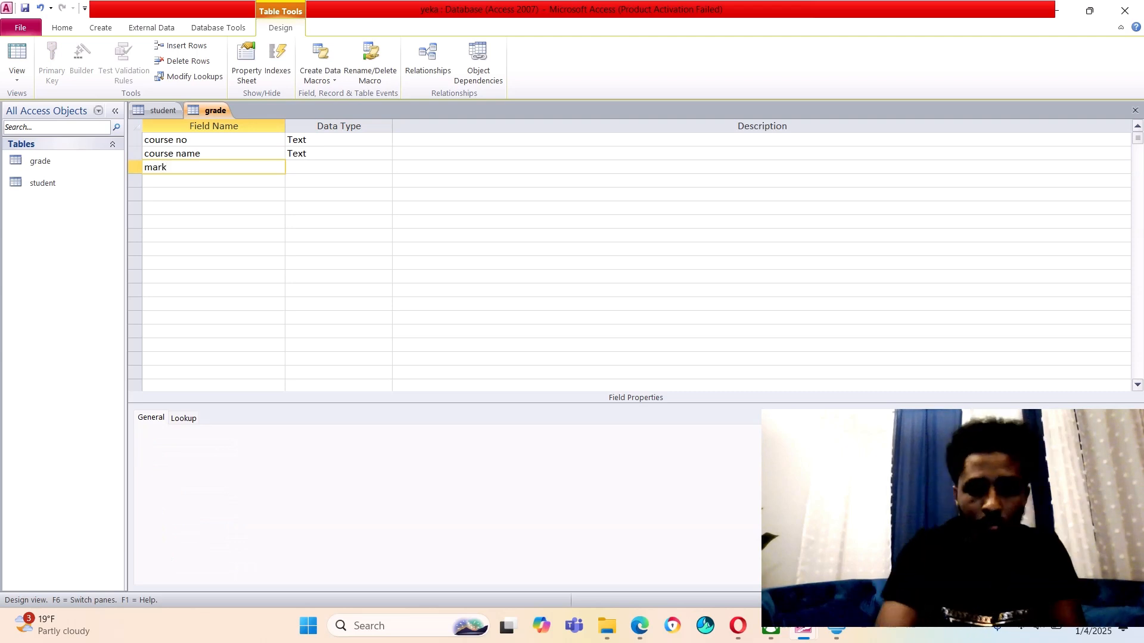
key(Return)
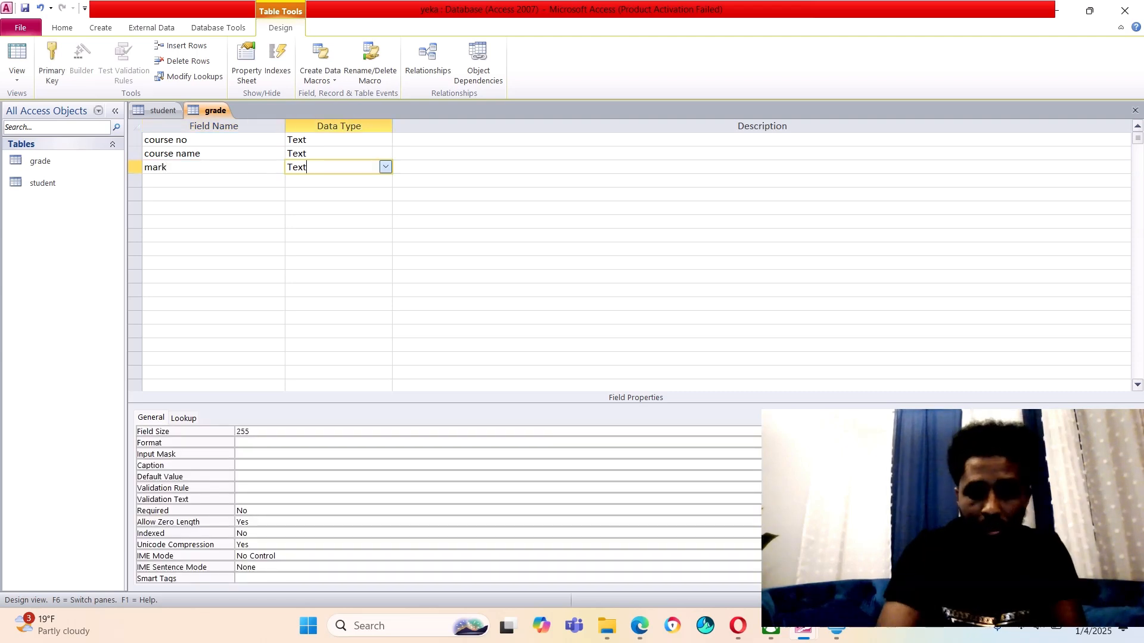
click(386, 167)
key(Down)
key(Down)
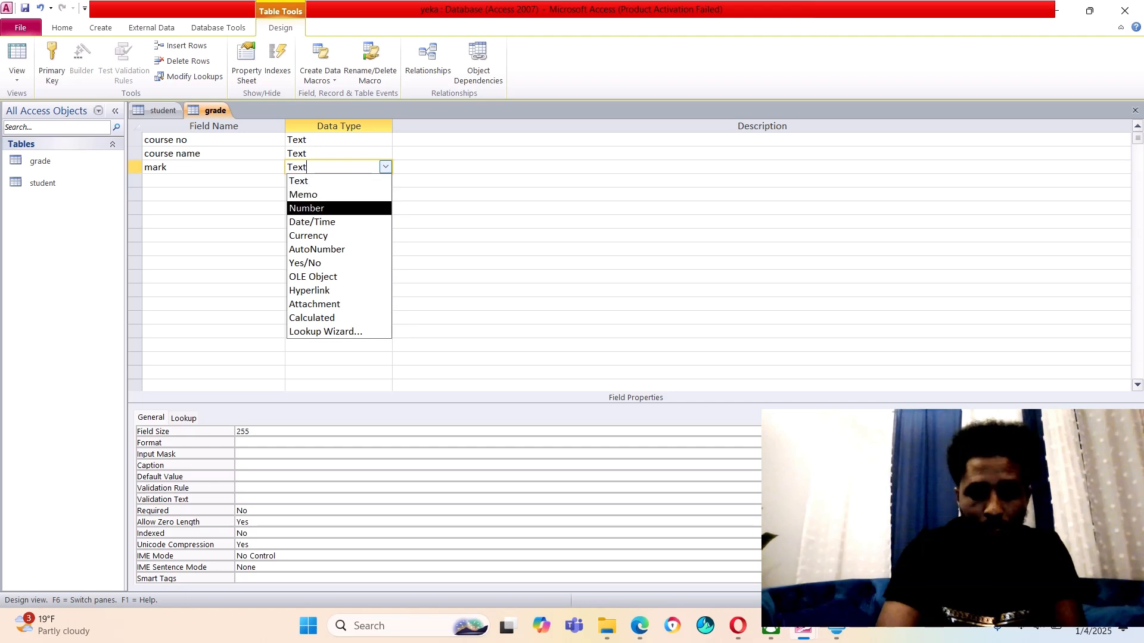
key(Return)
key(Return)
key(Return)
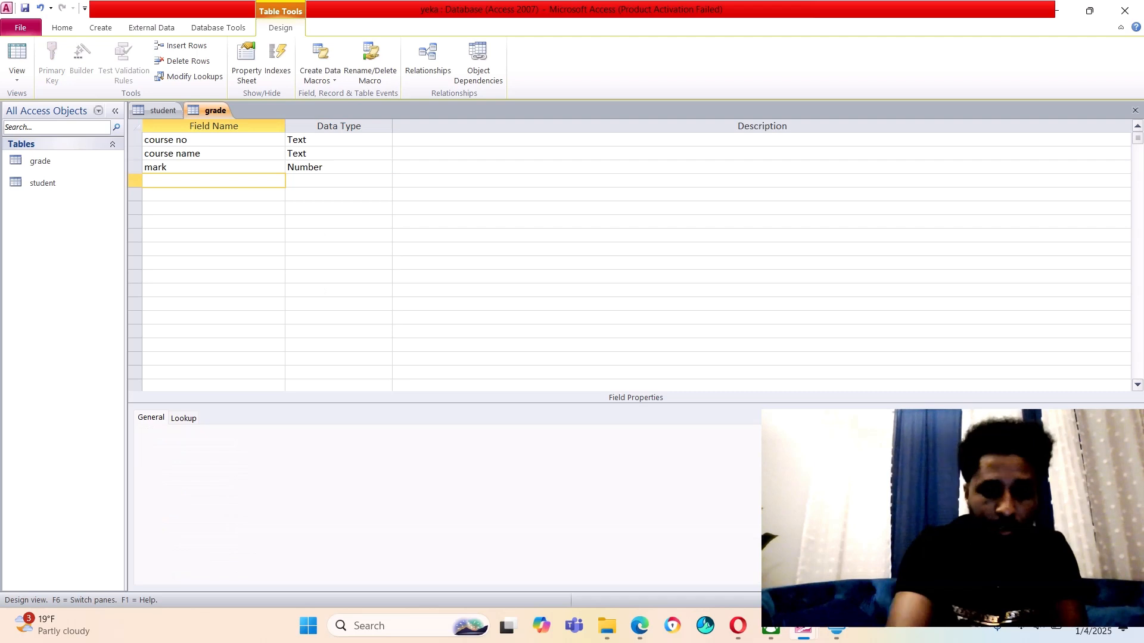
Add depid as Number and id as Text, then save the grade table
text(depid)
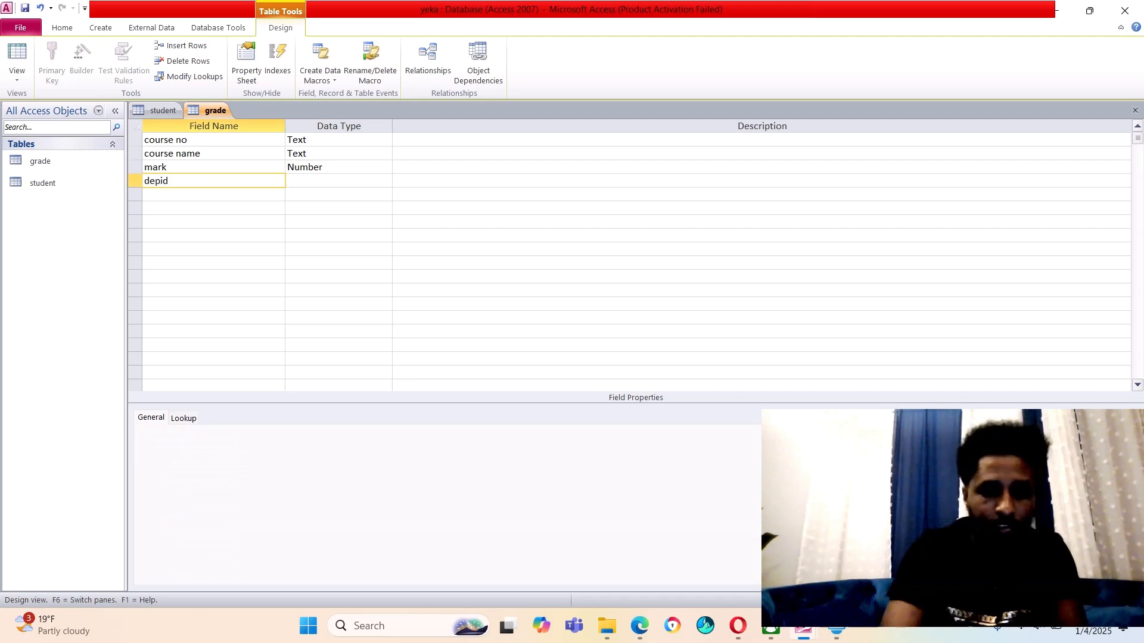
key(Return)
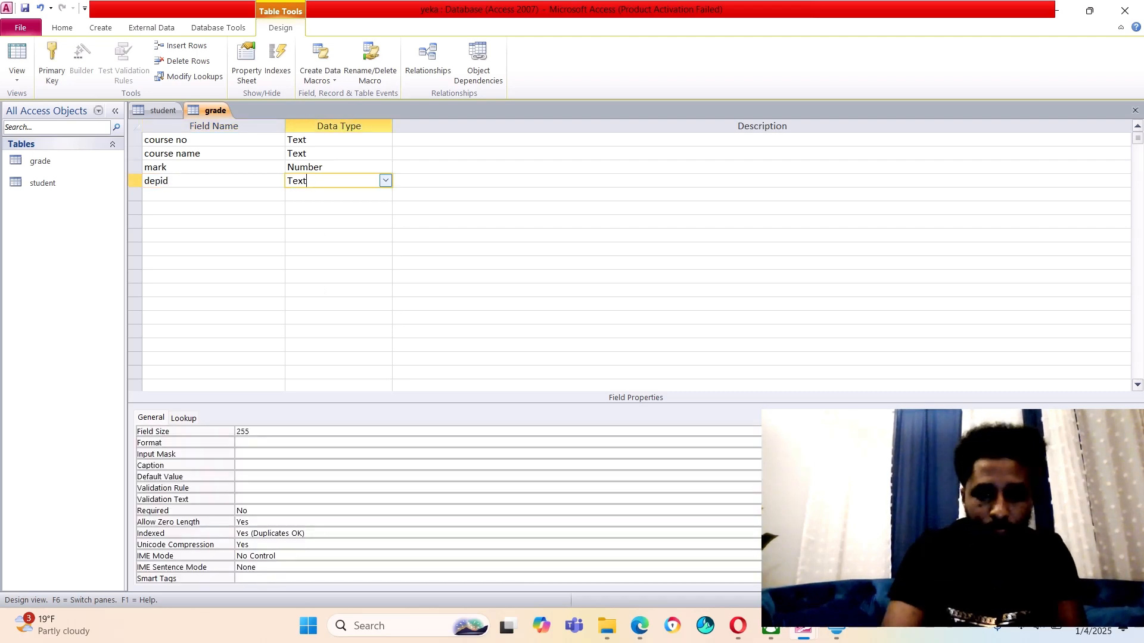
click(386, 181)
click(343, 222)
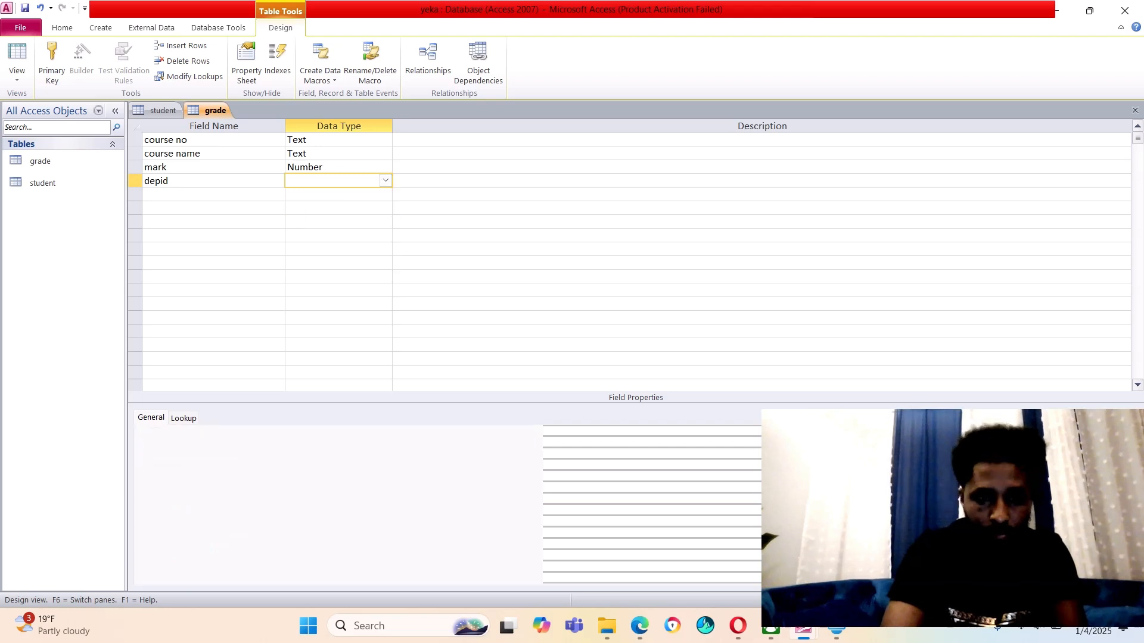
click(214, 194)
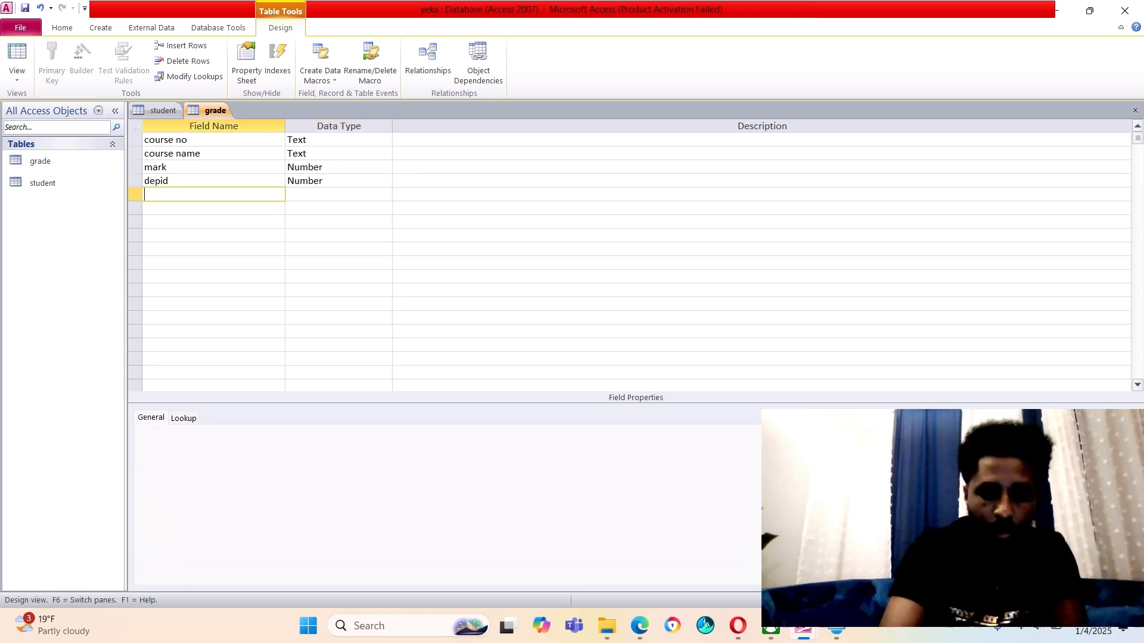
text(id)
key(Return)
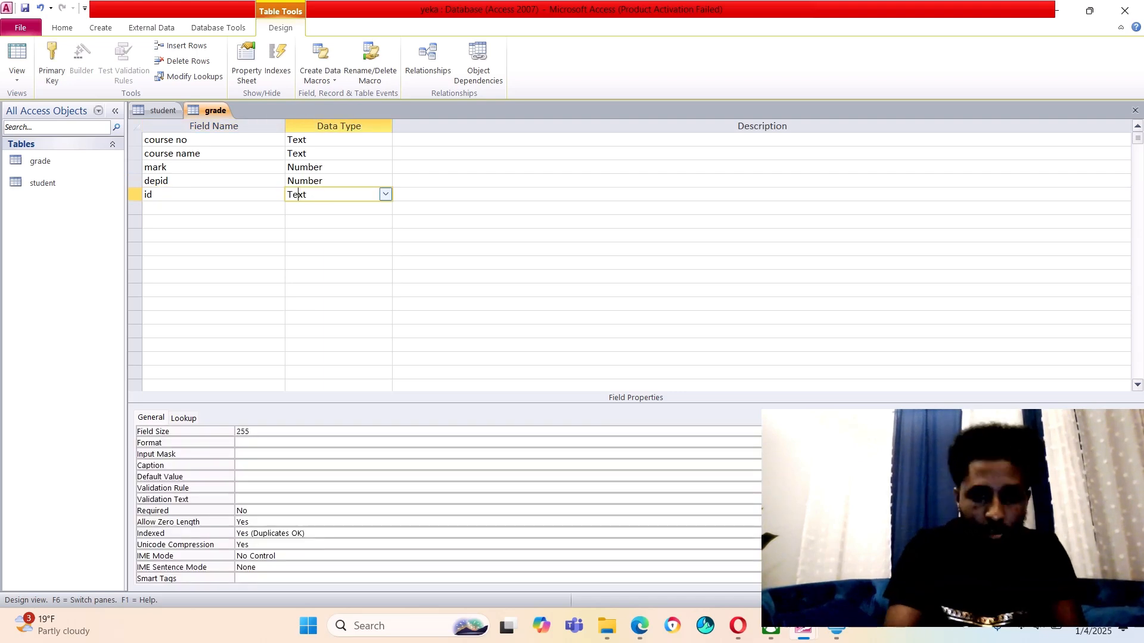
click(214, 221)
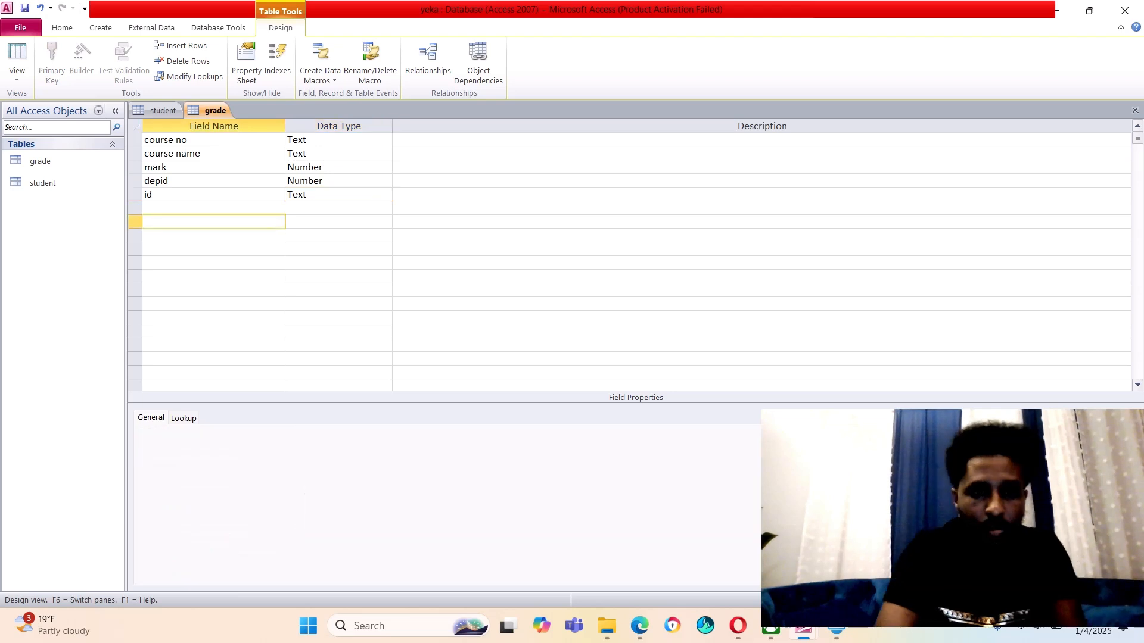
right_click(213, 111)
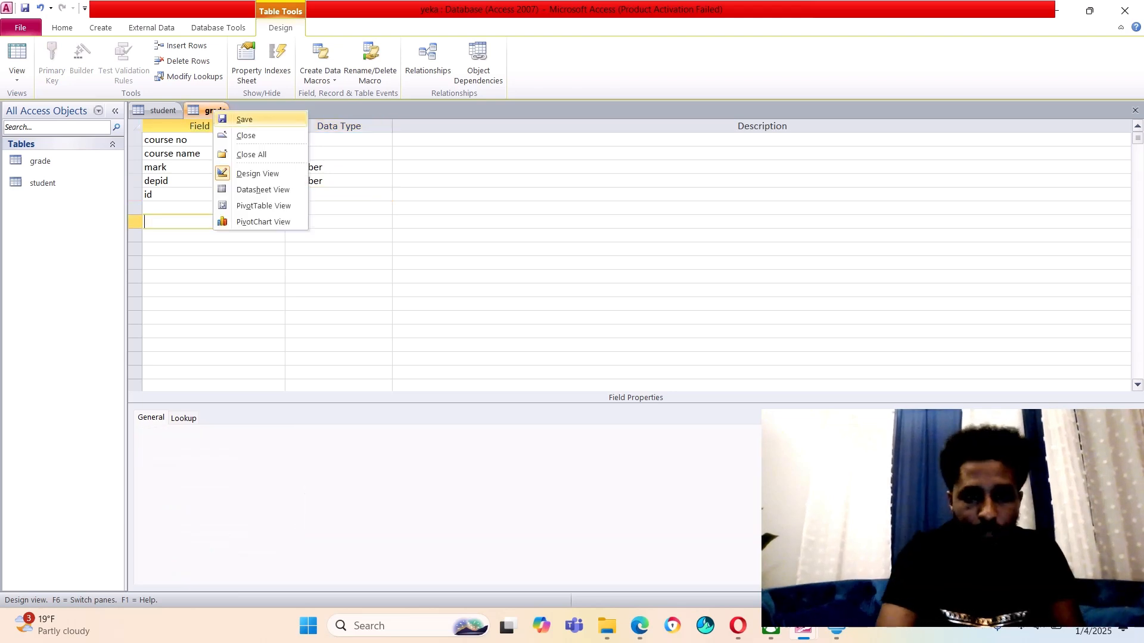
click(244, 120)
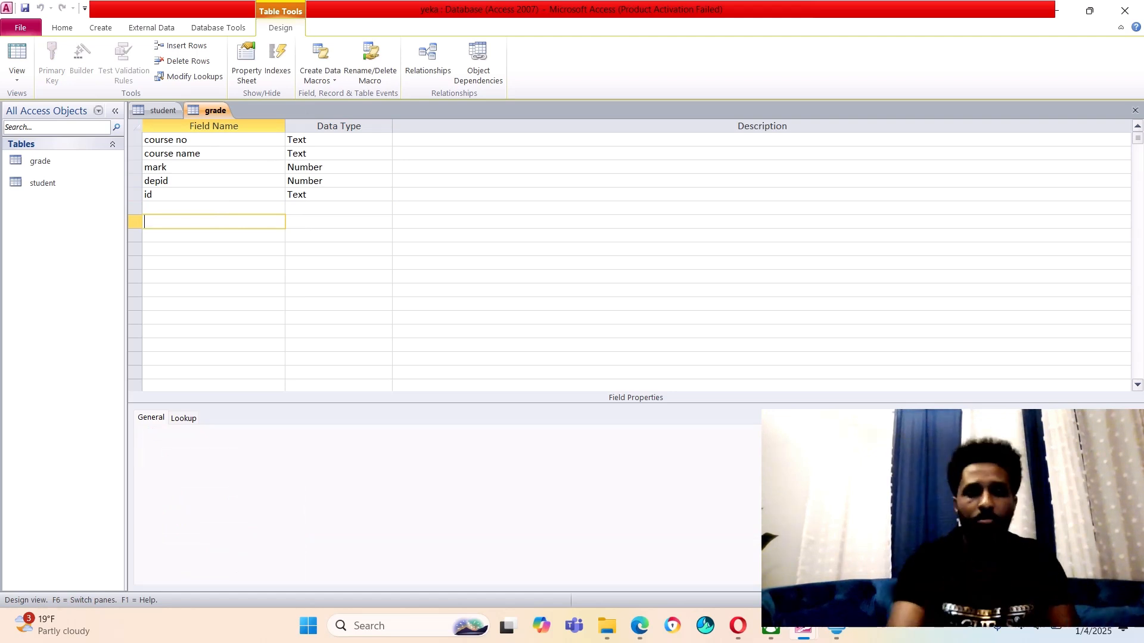
Create another blank table and save it as 'department'
click(100, 27)
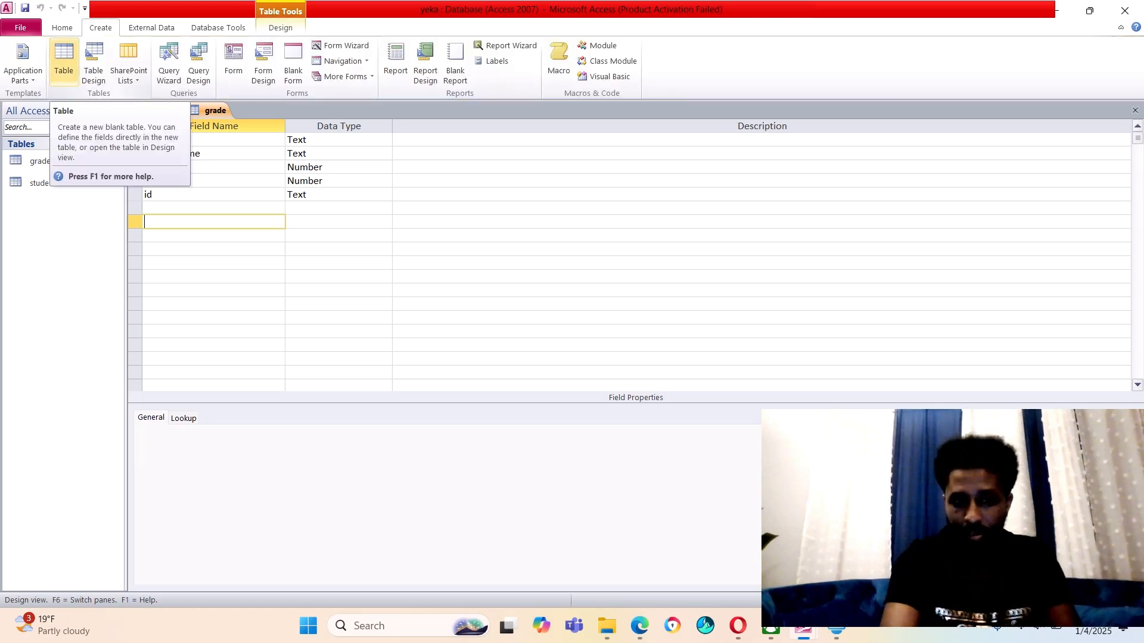
click(63, 60)
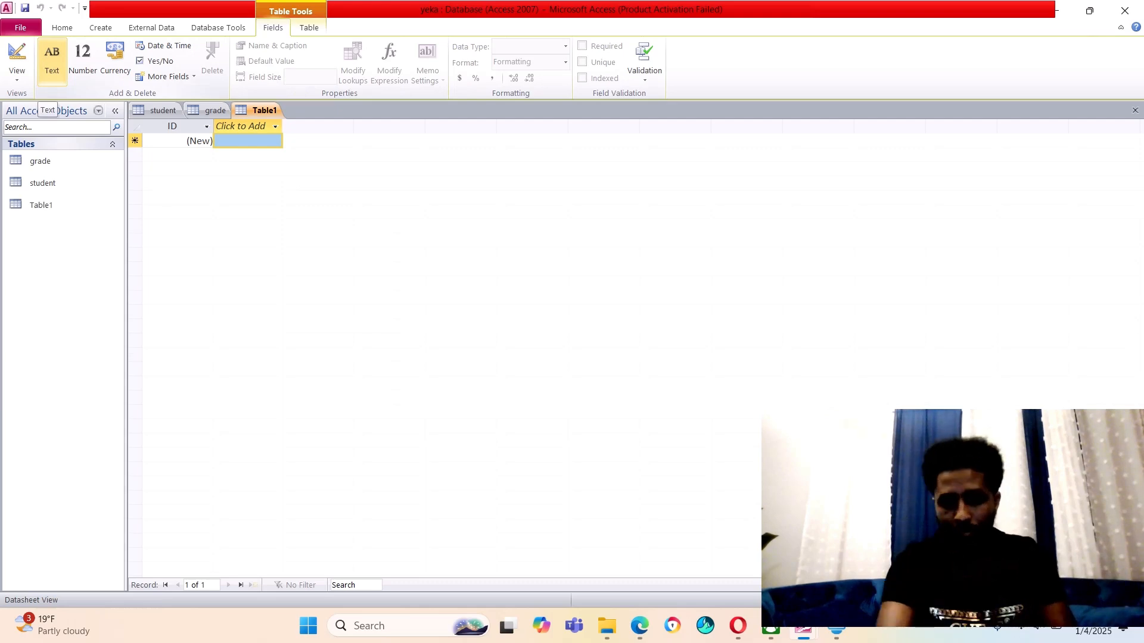
right_click(260, 111)
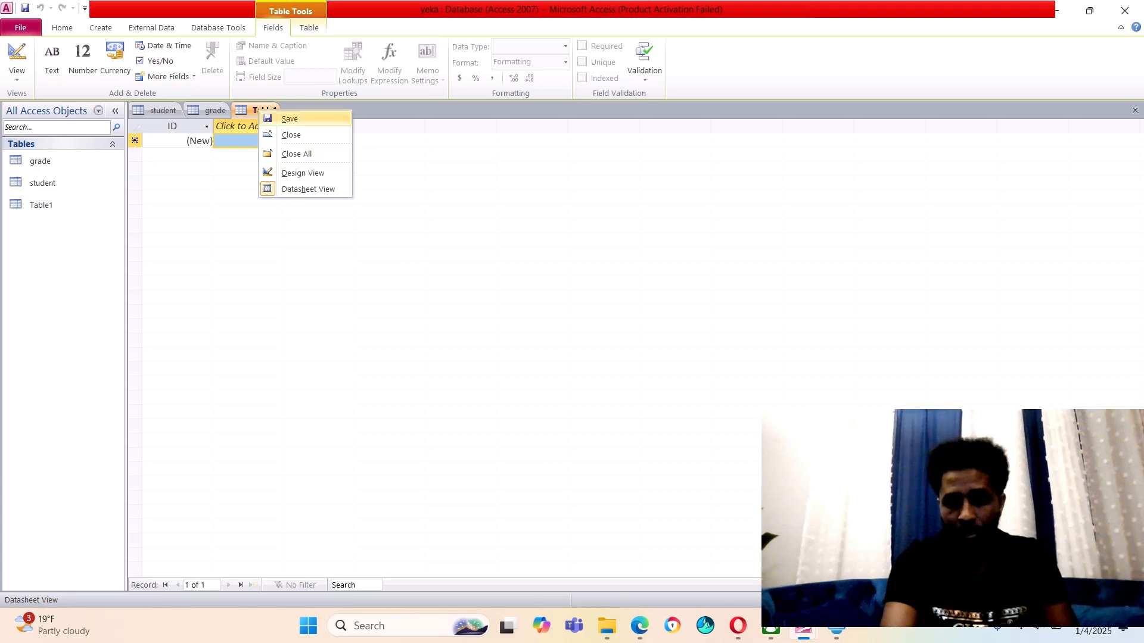
click(289, 119)
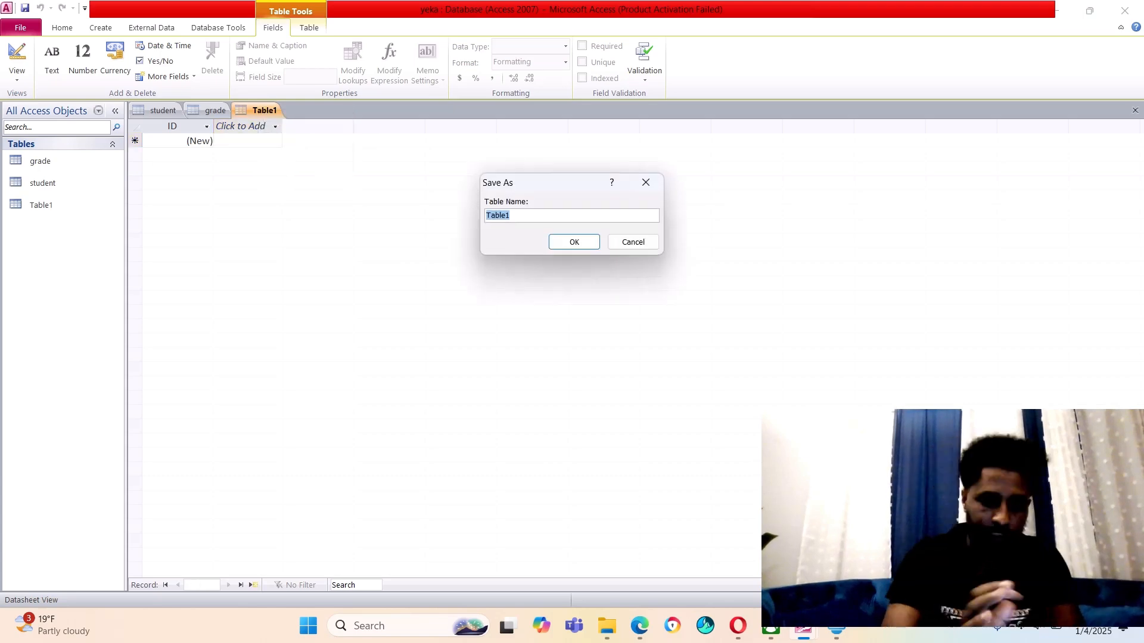
text(dep)
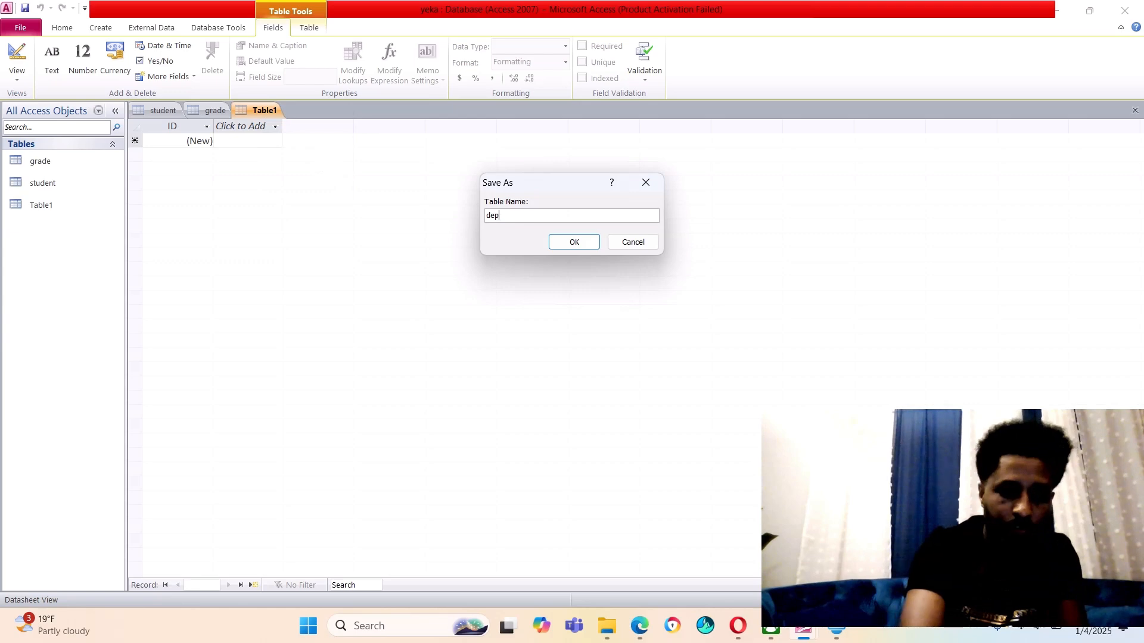
text(artm)
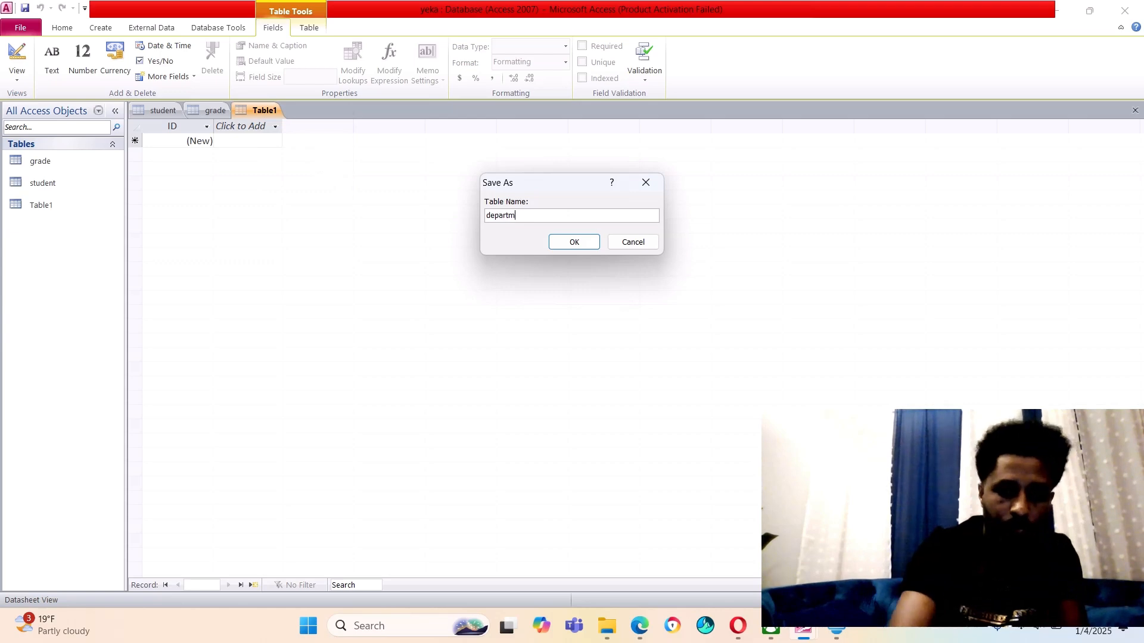
text(ent)
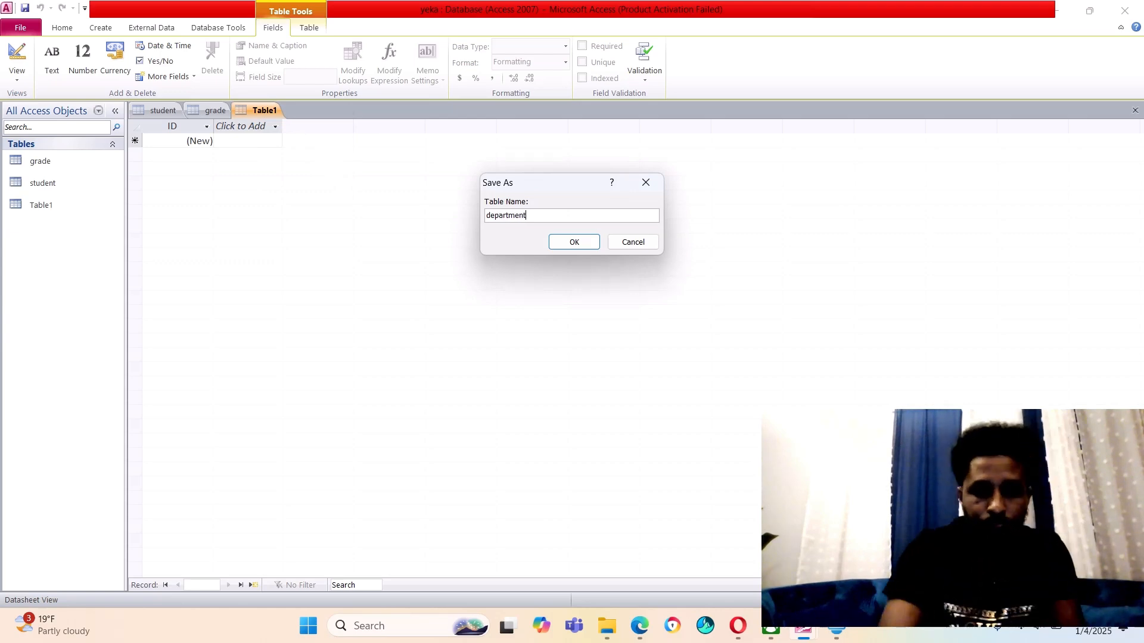
key(Return)
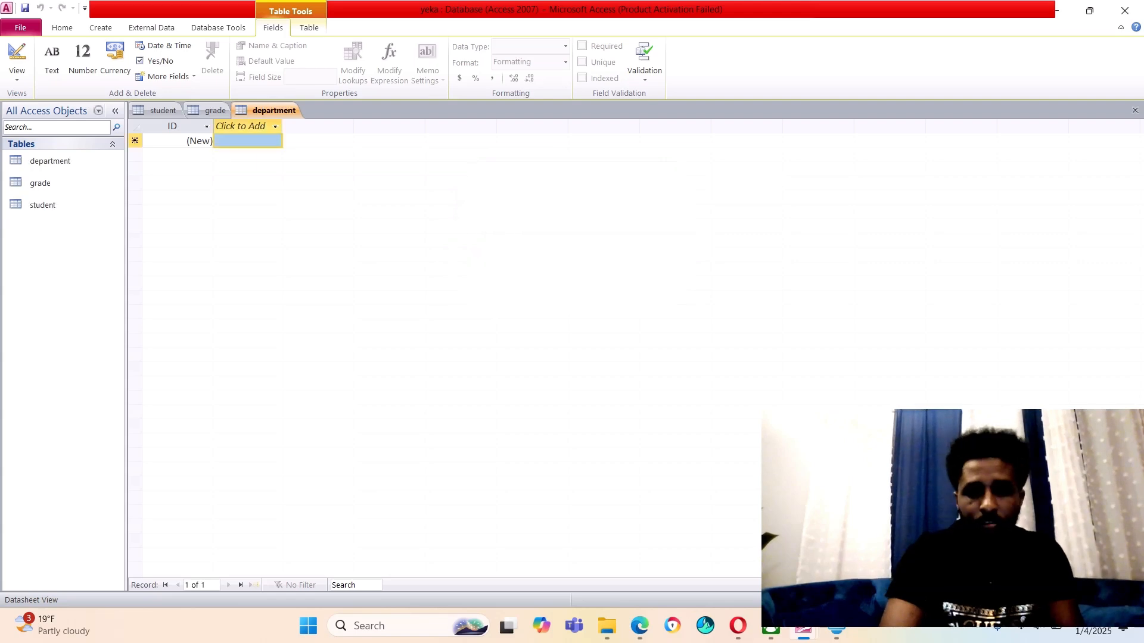
In Design View, rename the department table's ID field to depid with data type Number
right_click(278, 111)
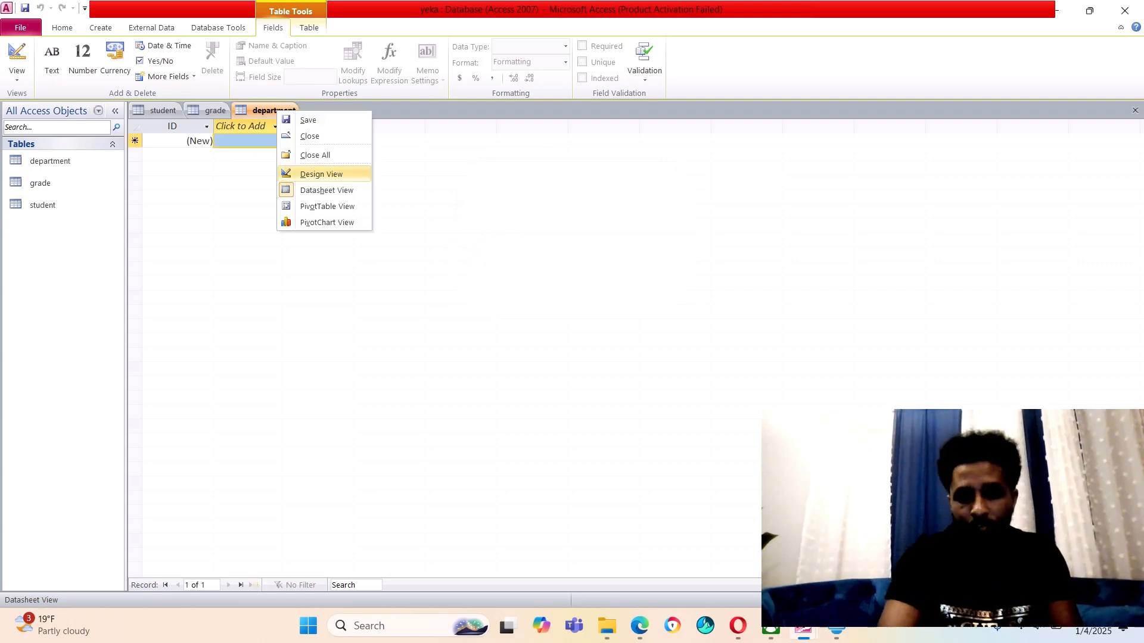
click(322, 174)
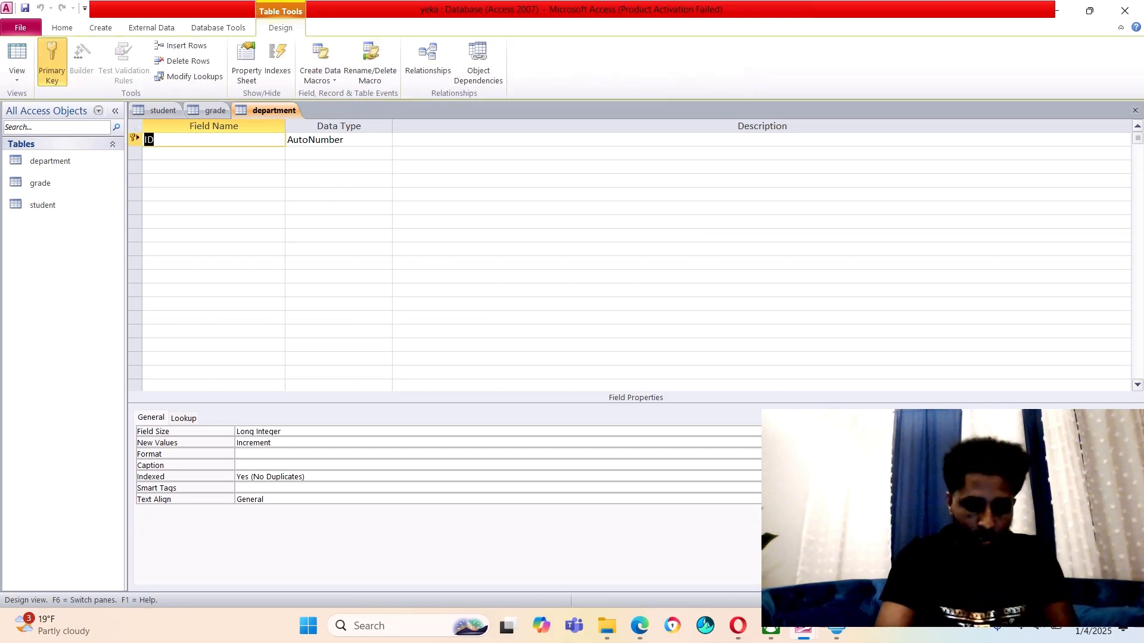
text(d)
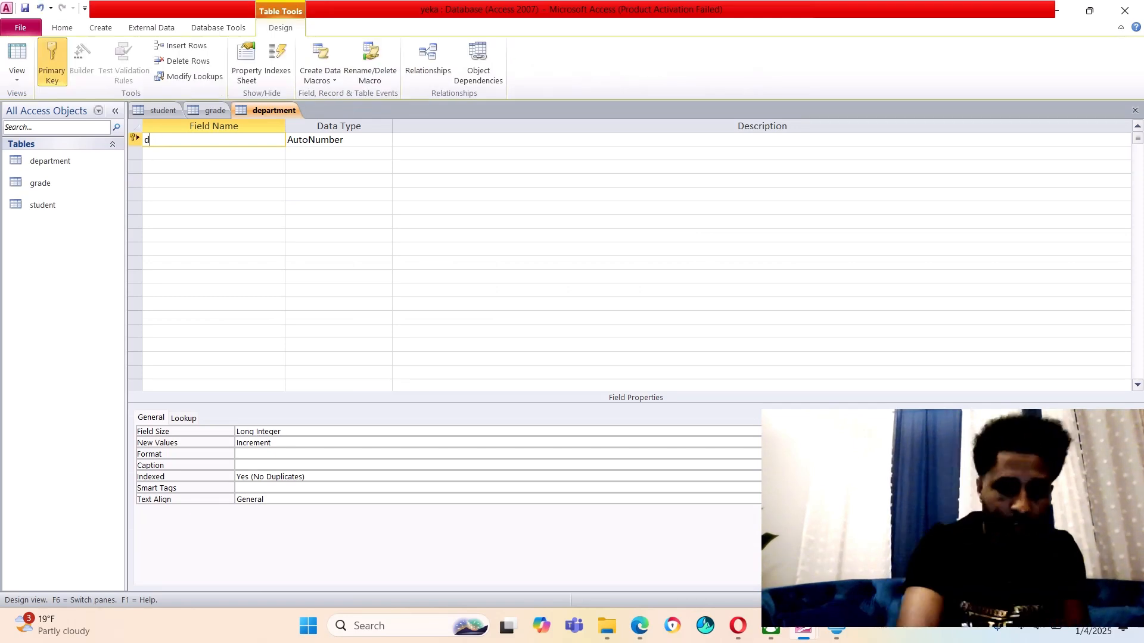
text(epid)
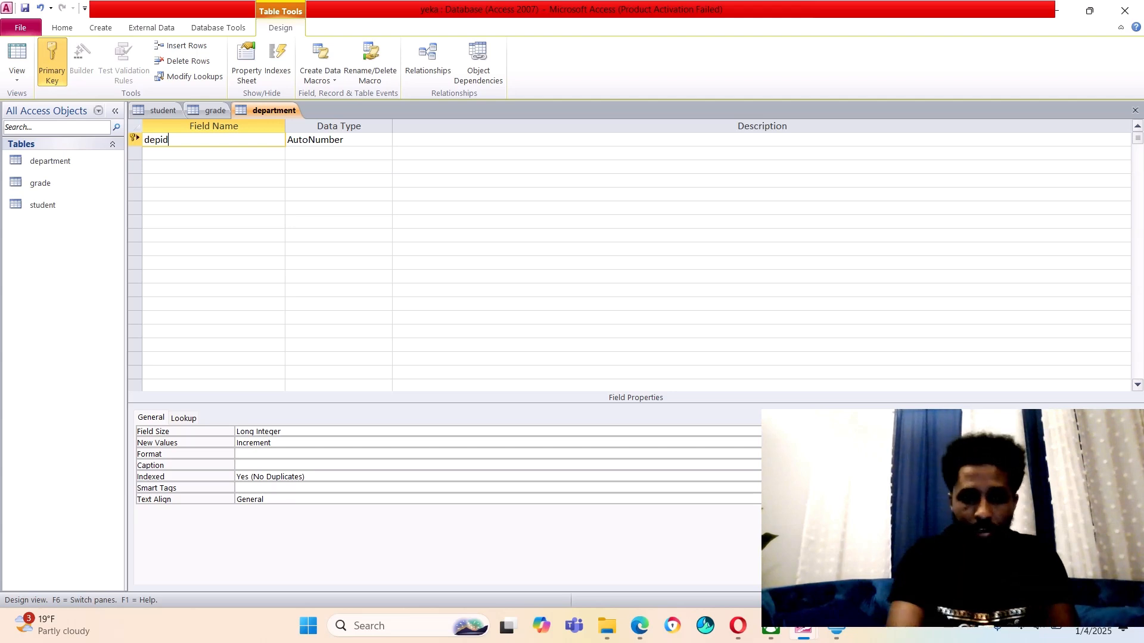
key(Tab)
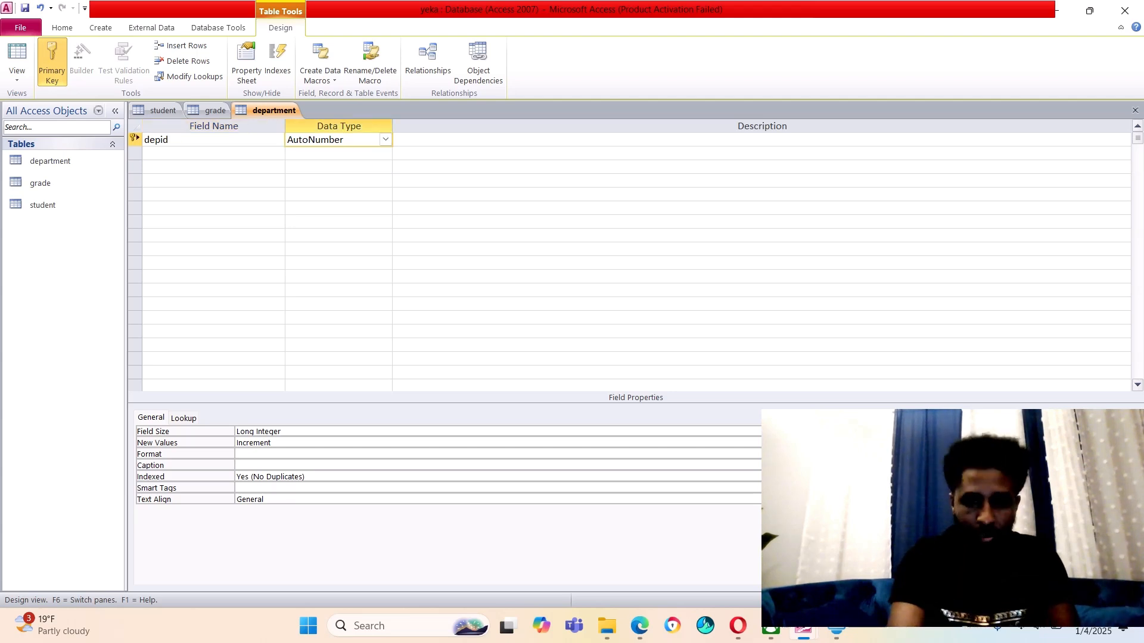
key(alt+Down)
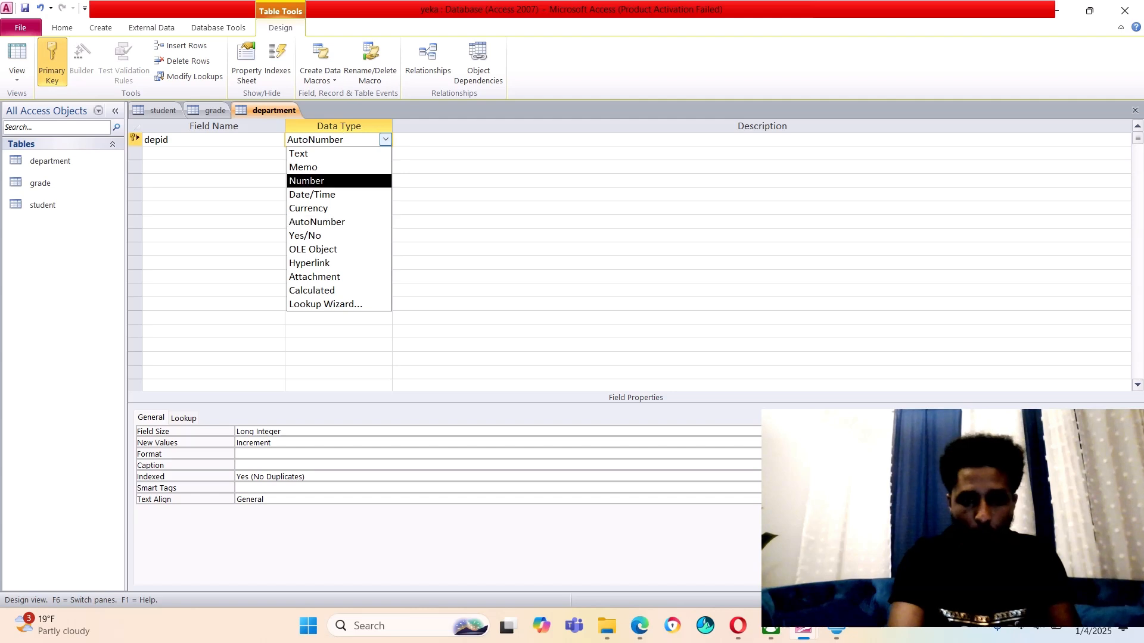
key(Return)
Add a depname field of type Text below depid
key(Tab)
key(Tab)
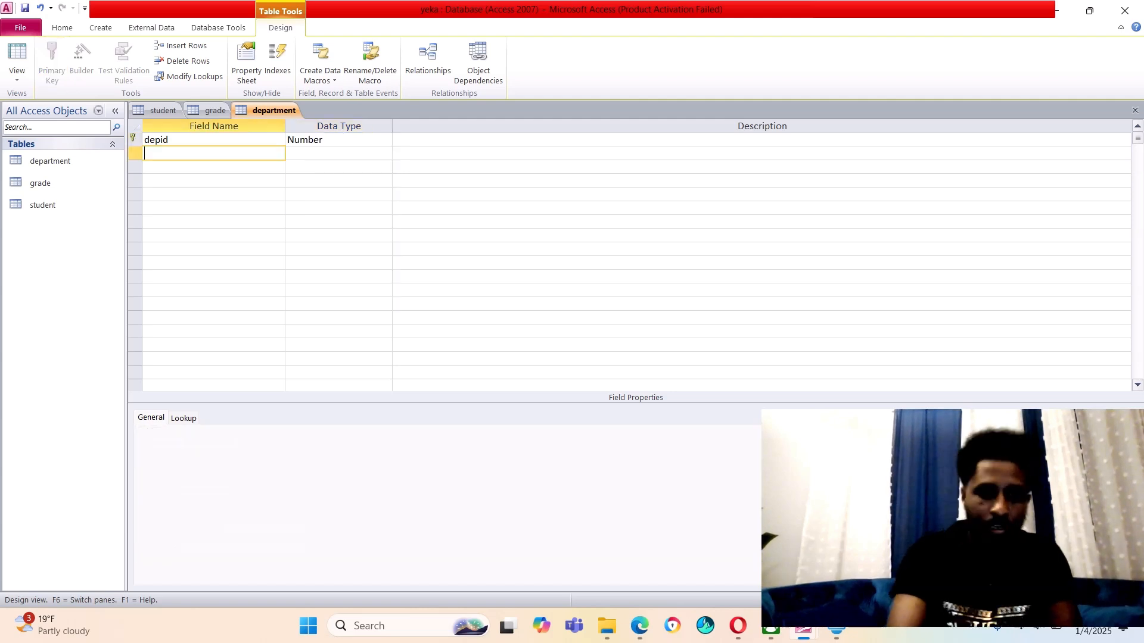
text(dep)
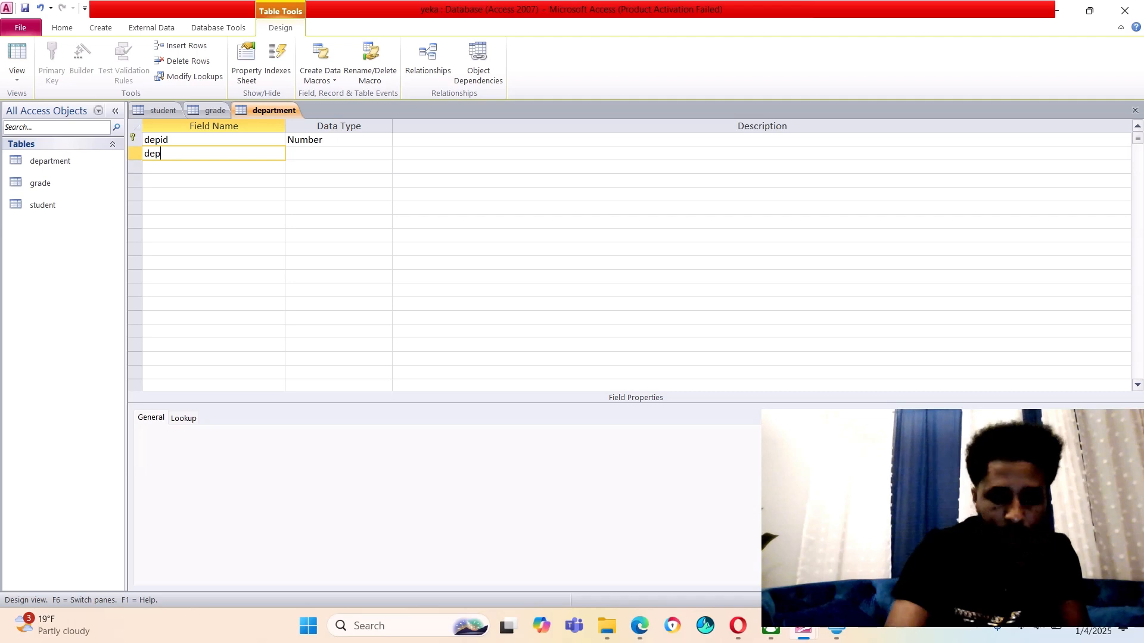
text(name)
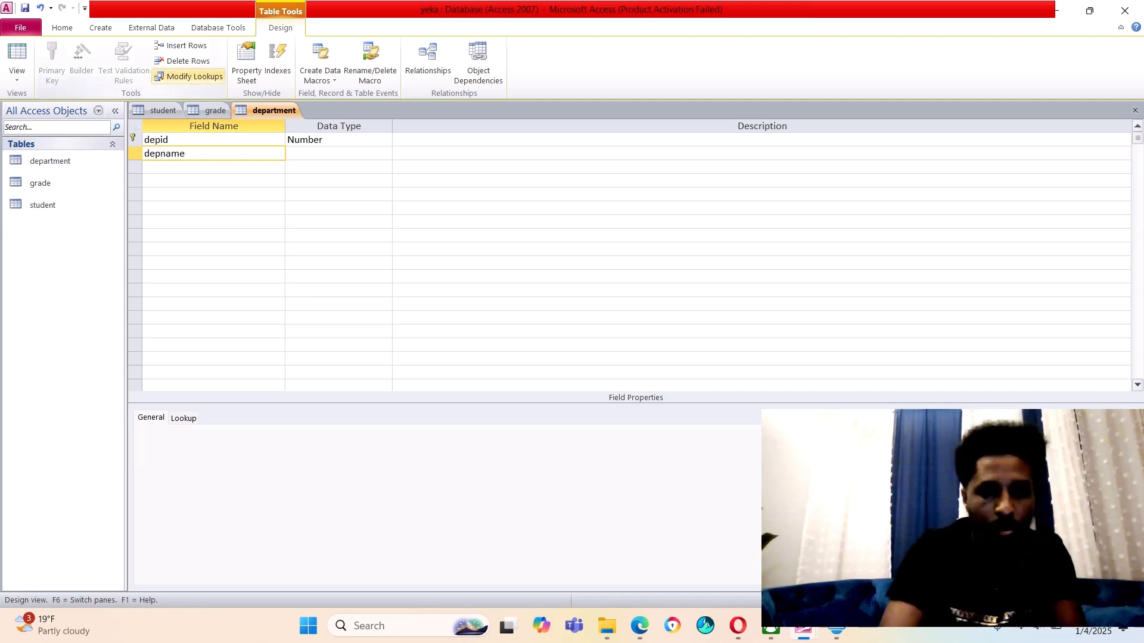
click(339, 153)
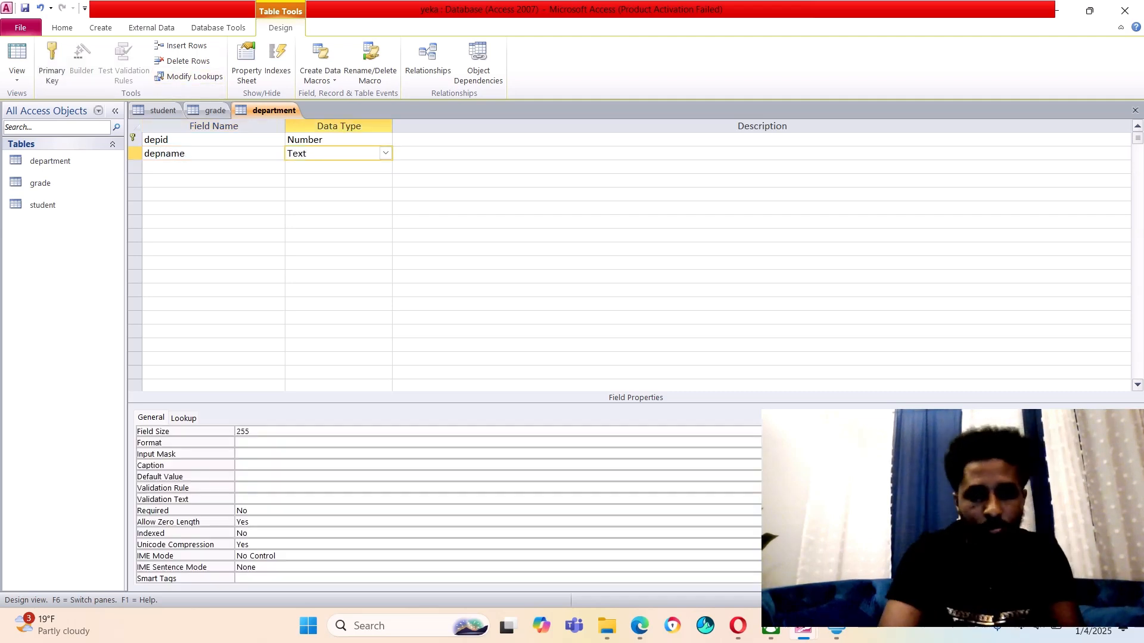
click(213, 222)
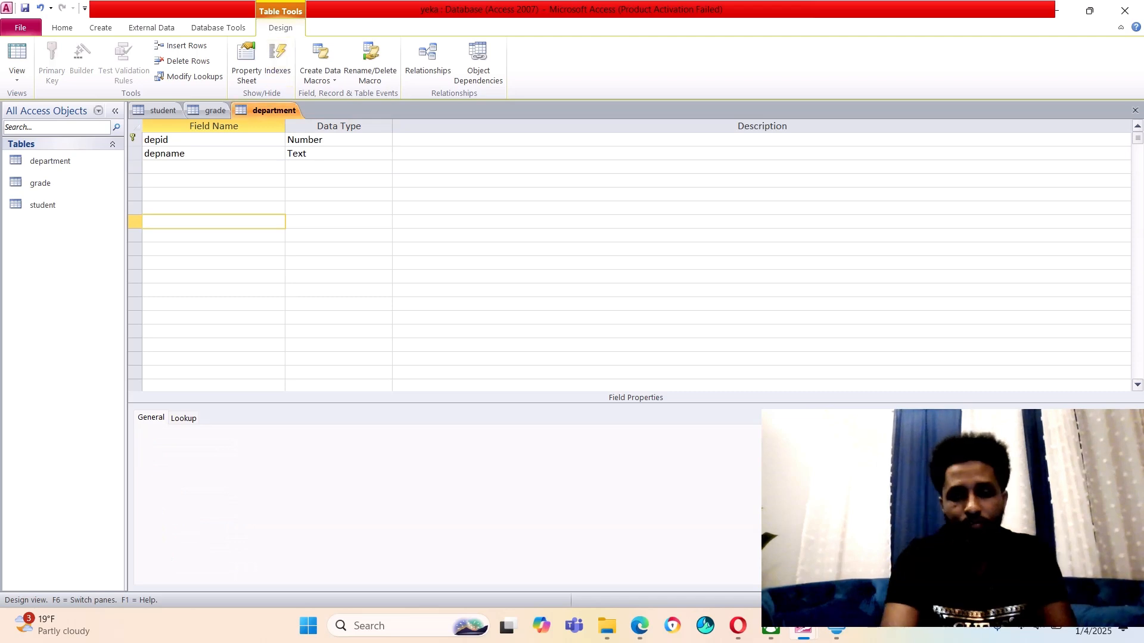
right_click(283, 110)
Save the department table and return to the student table's design
click(314, 118)
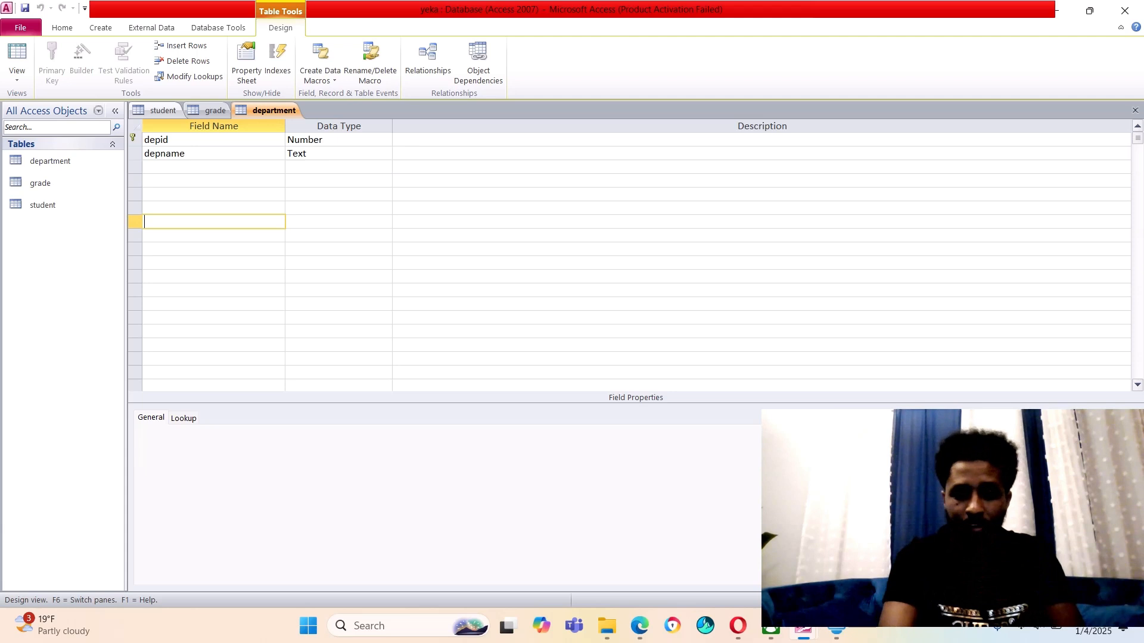
right_click(165, 111)
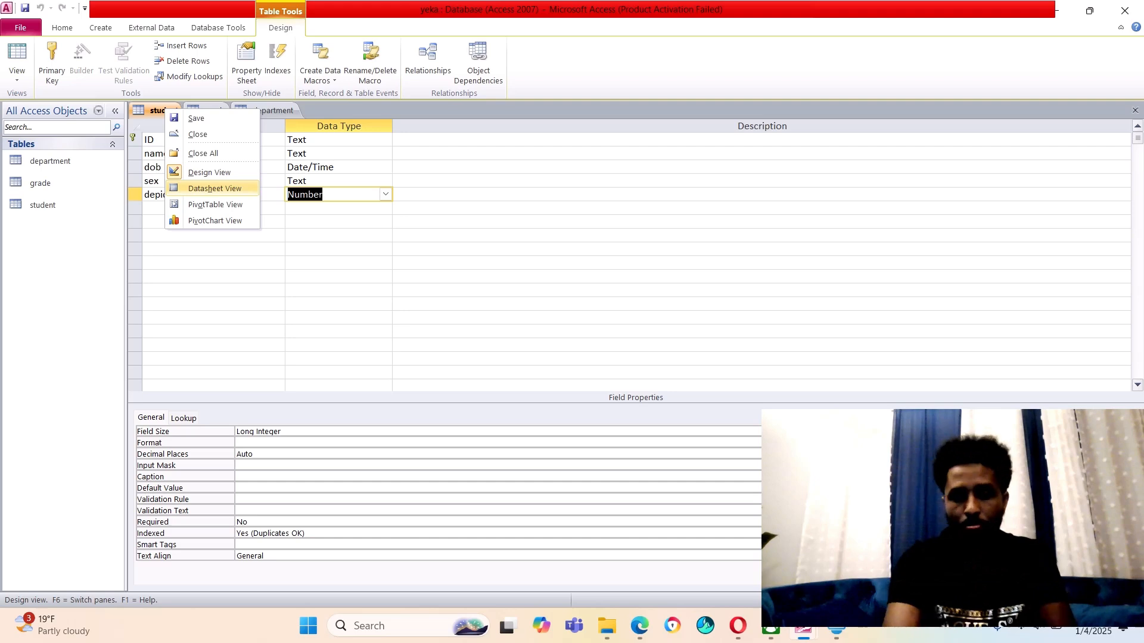
click(215, 189)
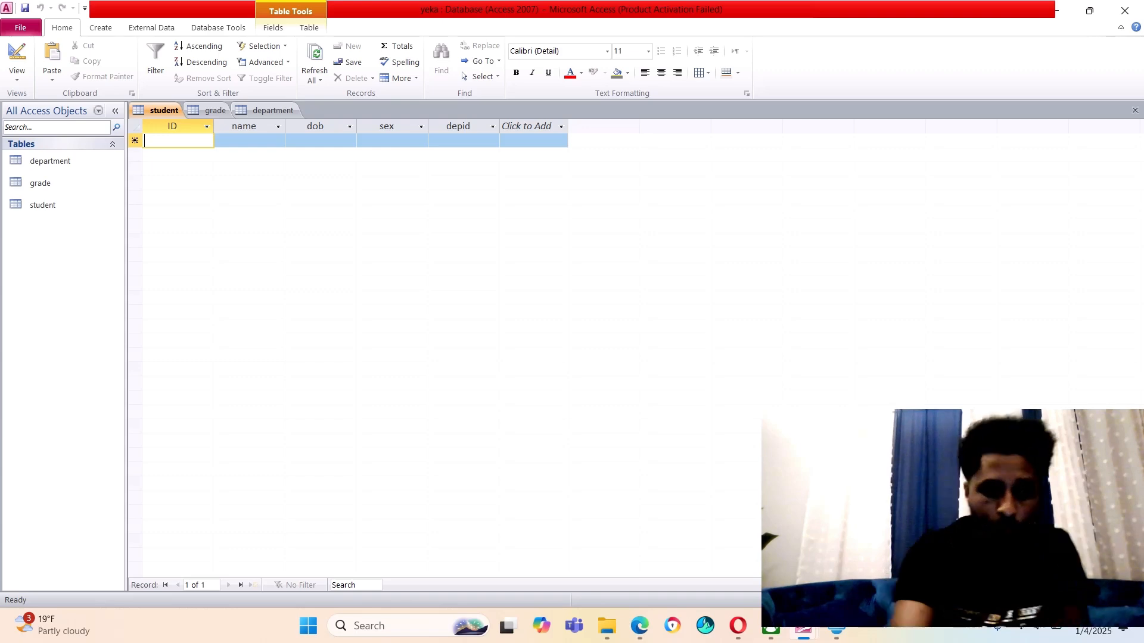
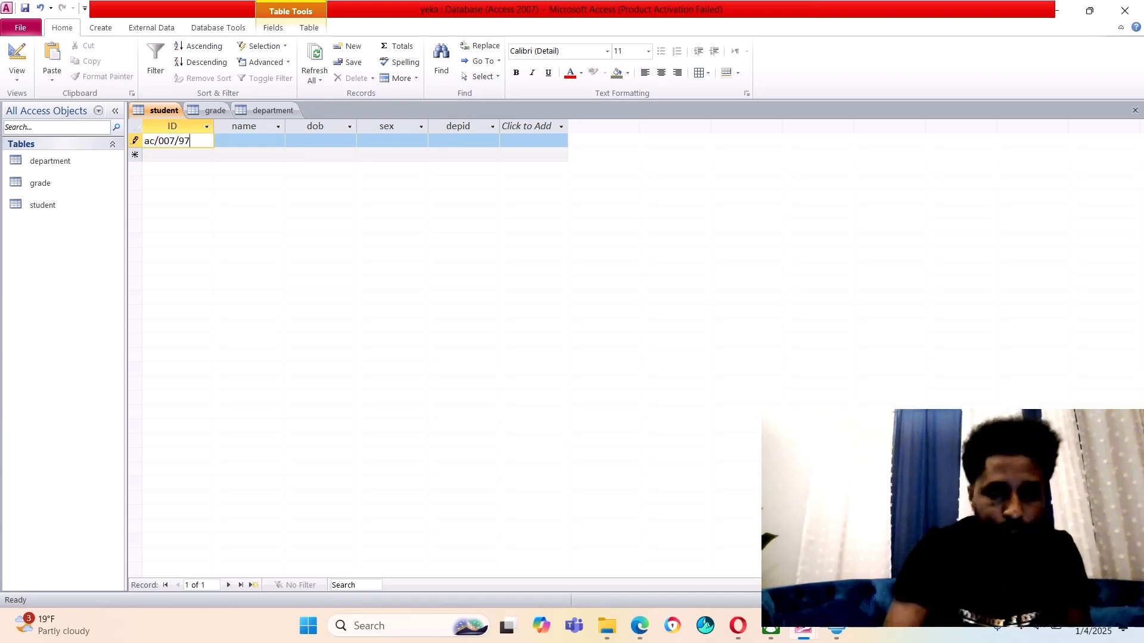
key(Tab)
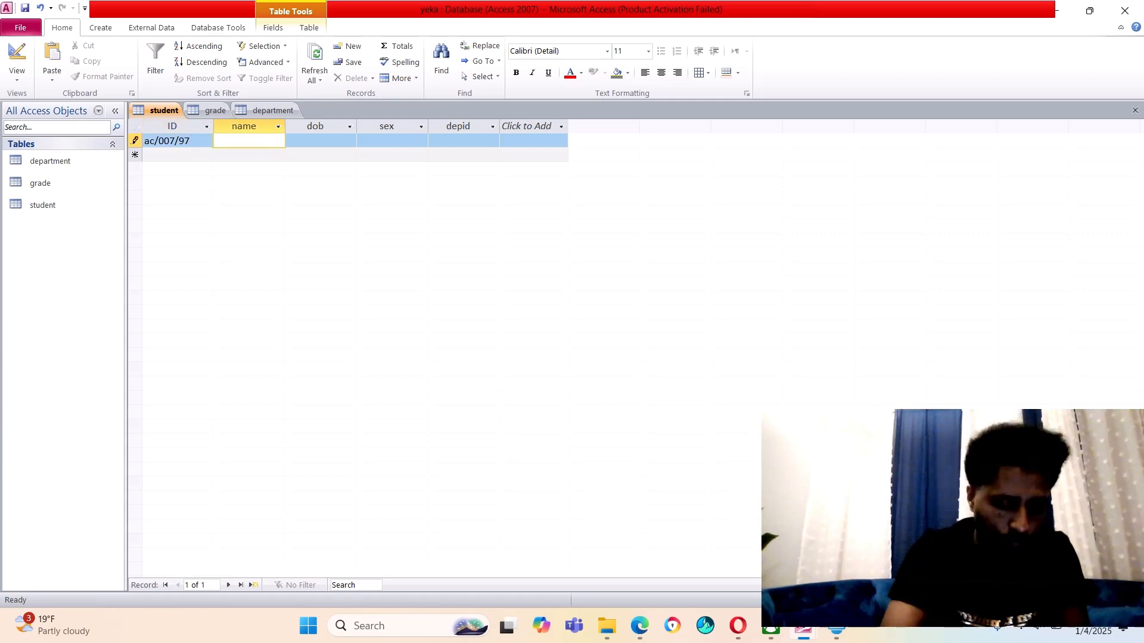
text(tesli)
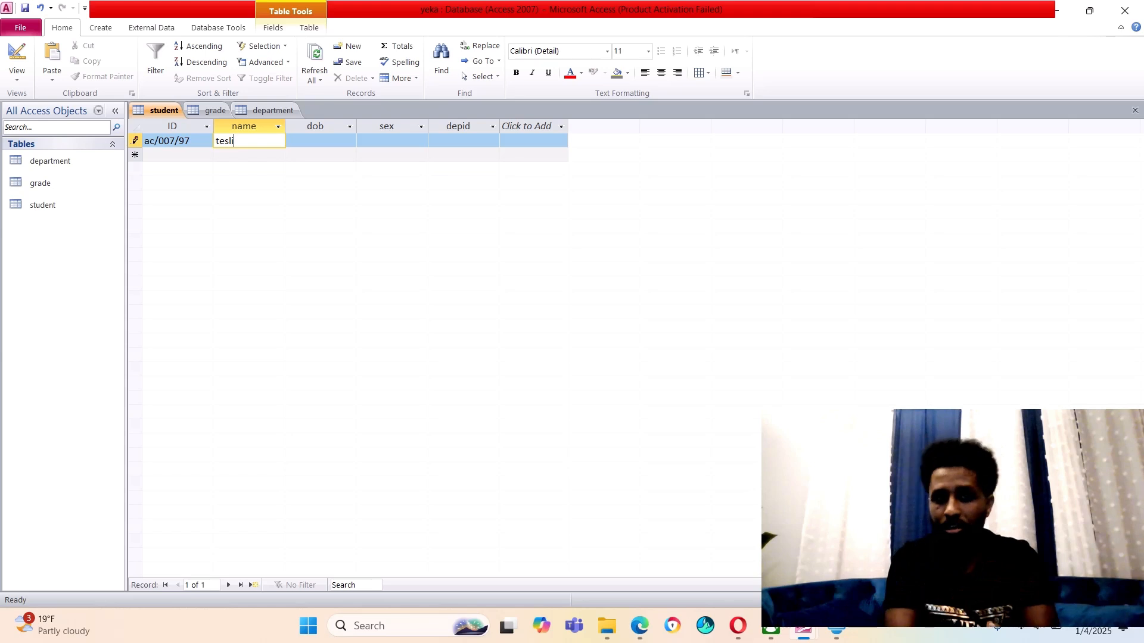
right_click(161, 114)
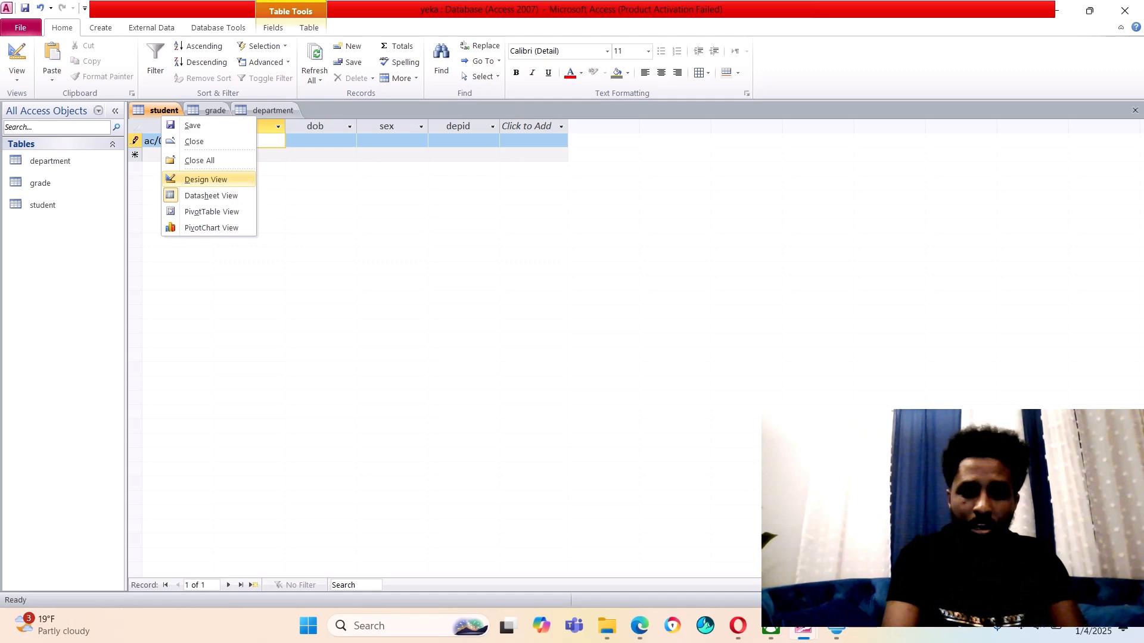
Set the name field's Field Size to 255 in Design View and save the student table
click(205, 179)
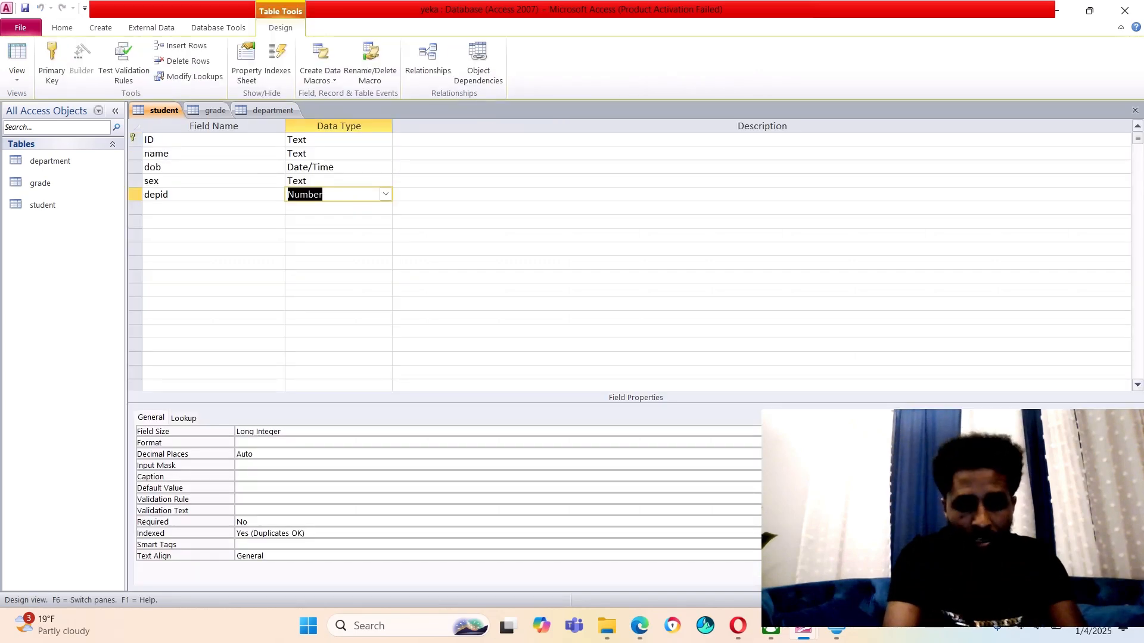
click(339, 154)
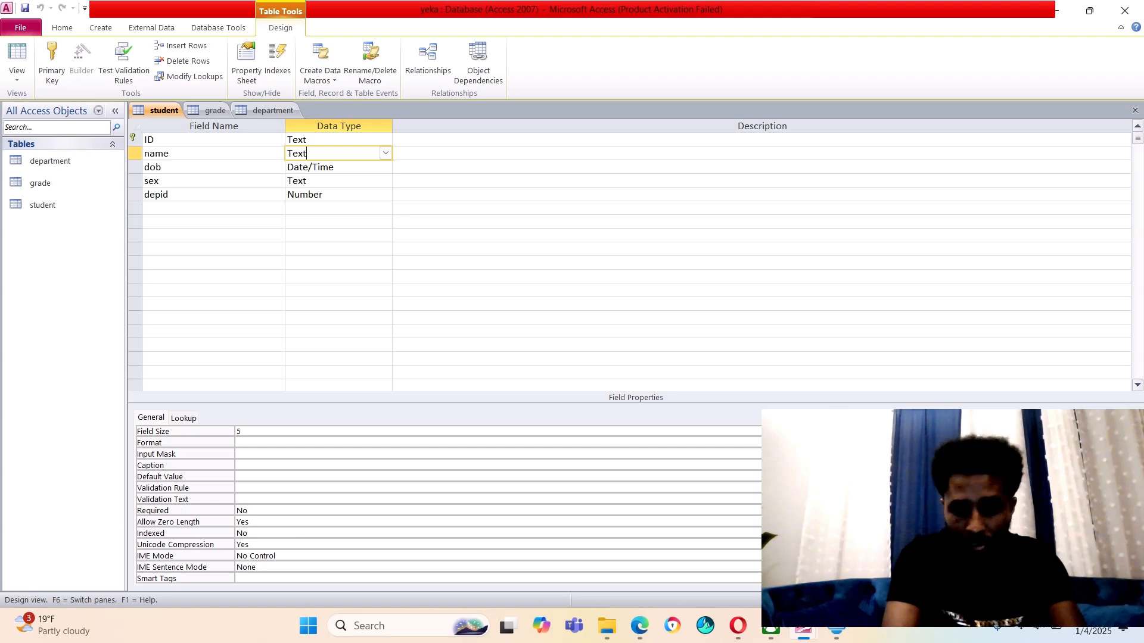
key(F6)
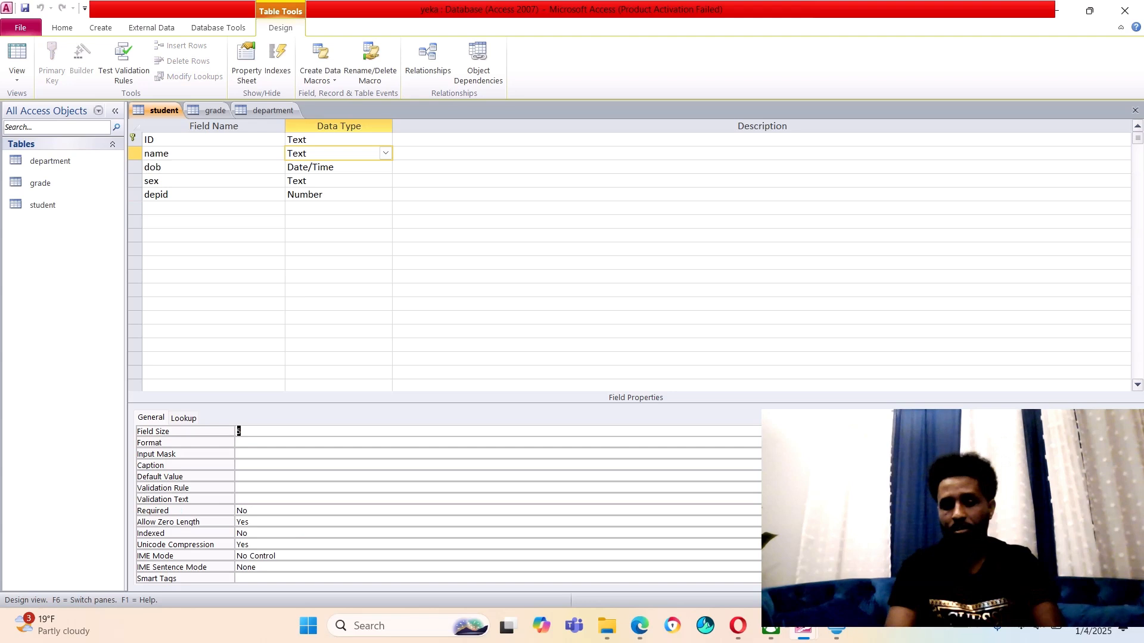
text(2)
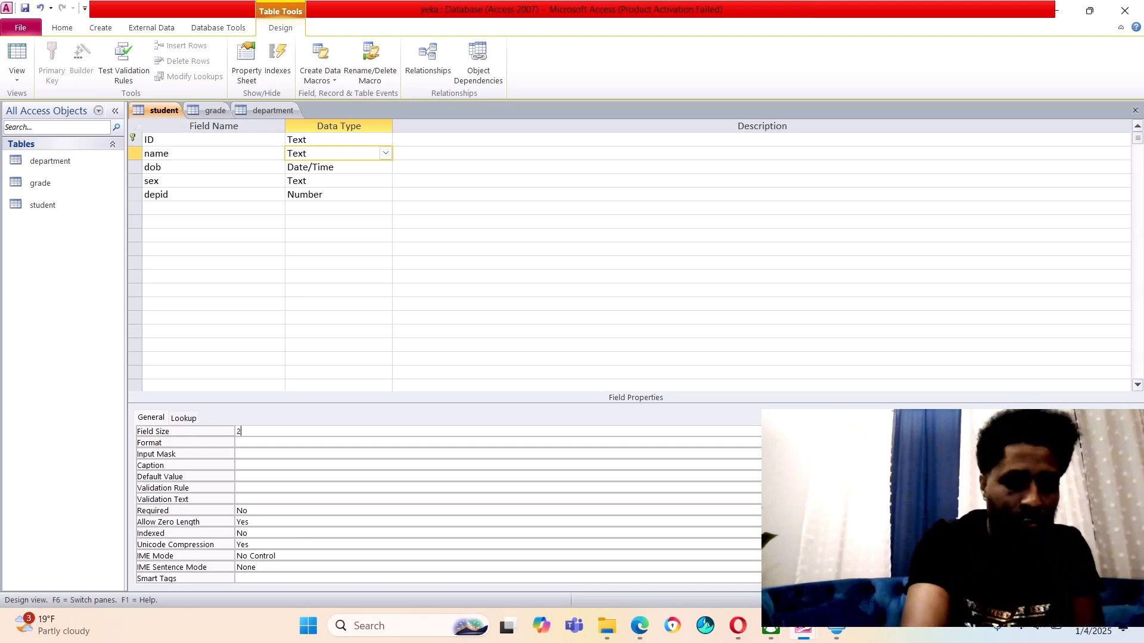
text(55)
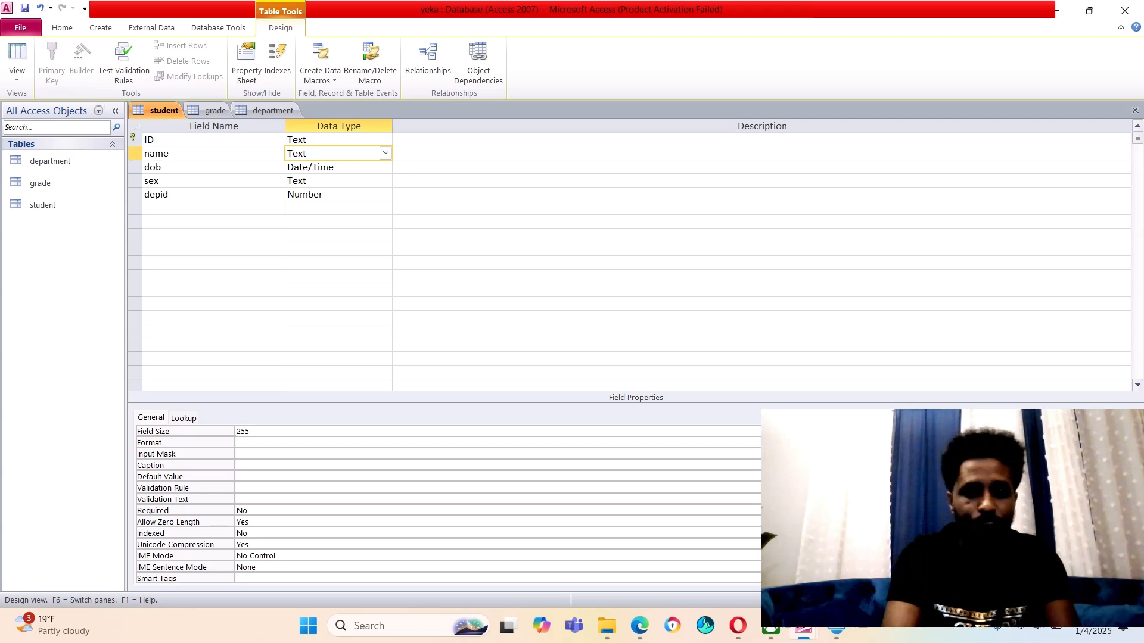
right_click(162, 111)
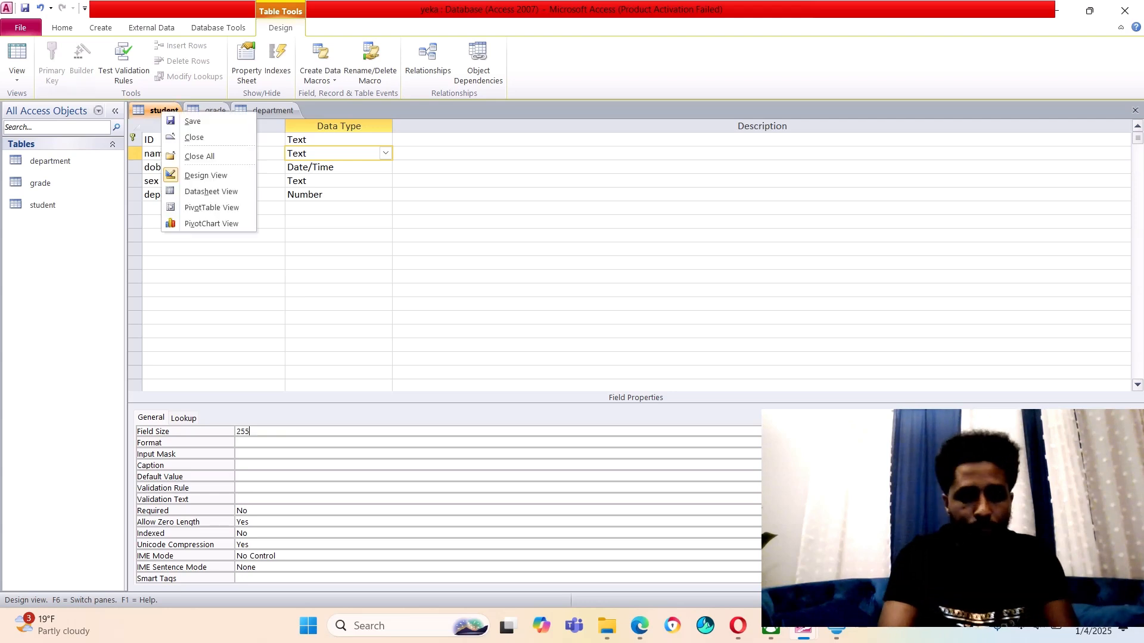
click(192, 122)
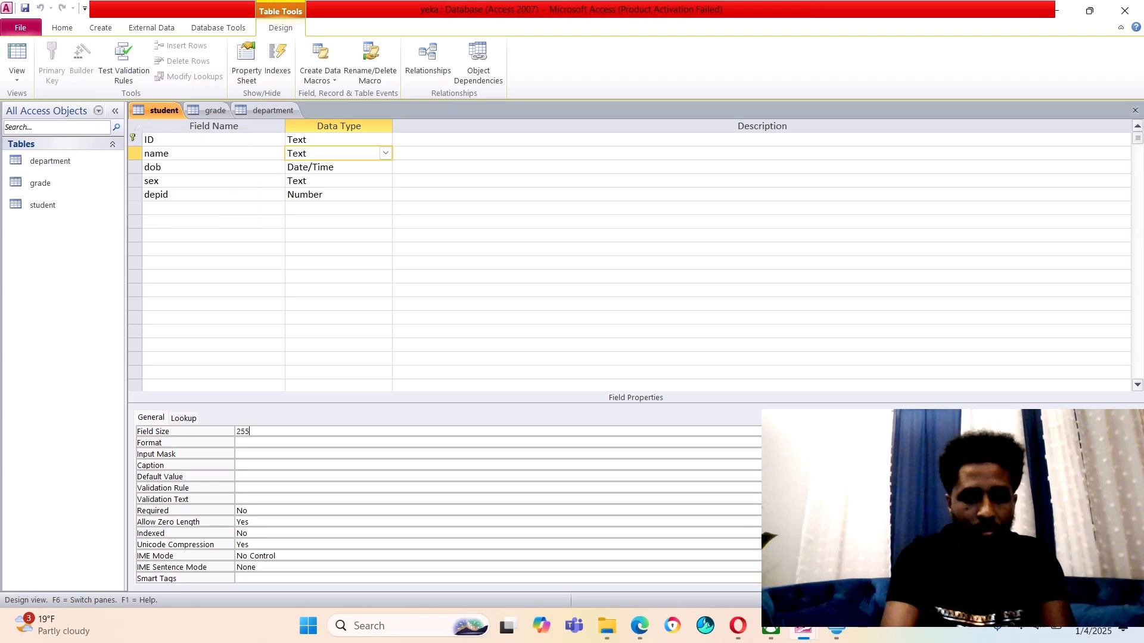
right_click(165, 110)
Finish the first student's name so it reads teslim
click(214, 190)
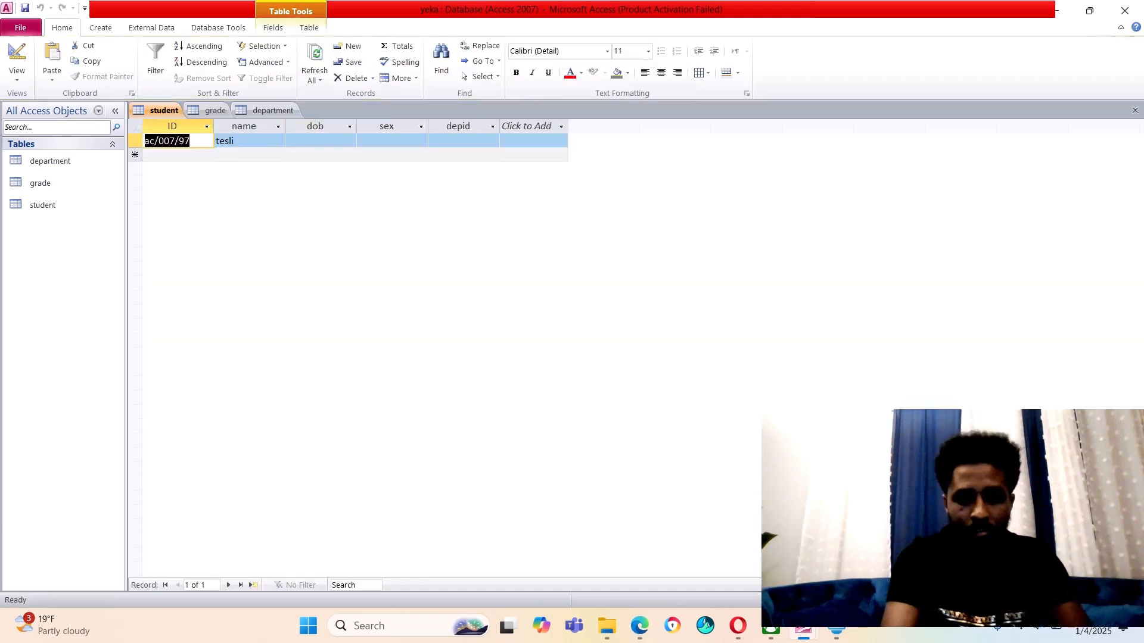
click(246, 141)
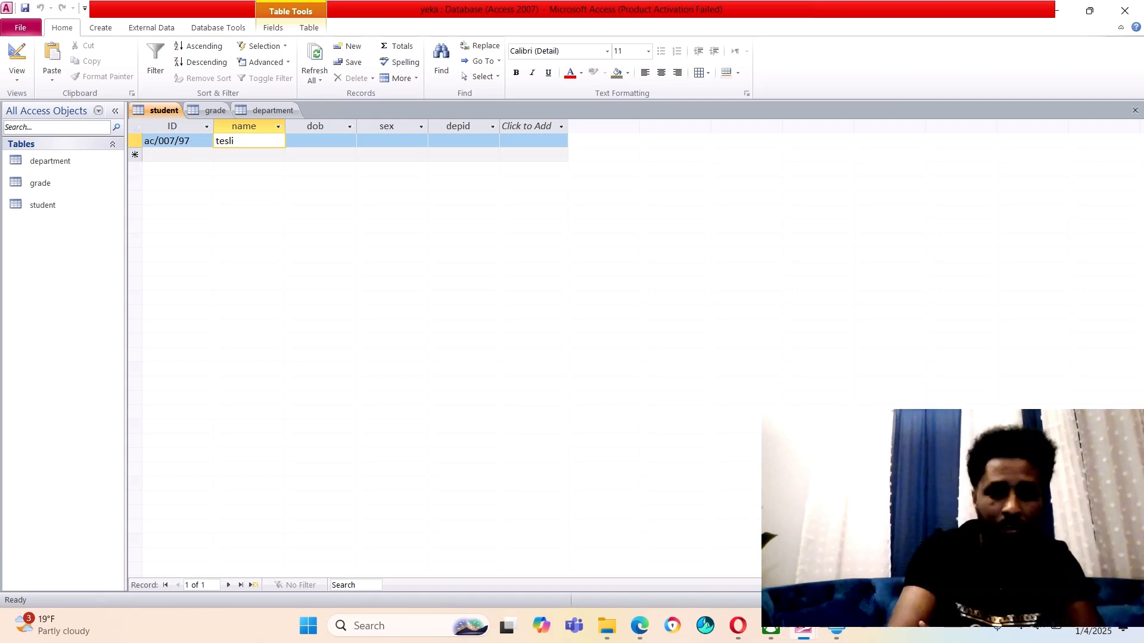
text(m)
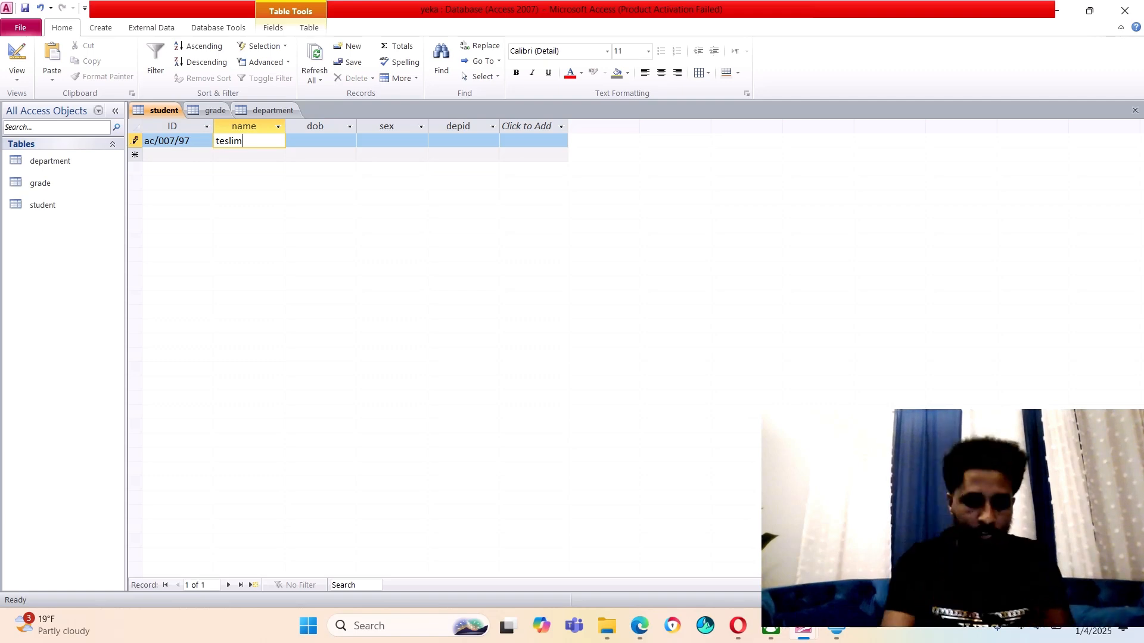
Enter 2/6/80 as the first student's date of birth
key(Tab)
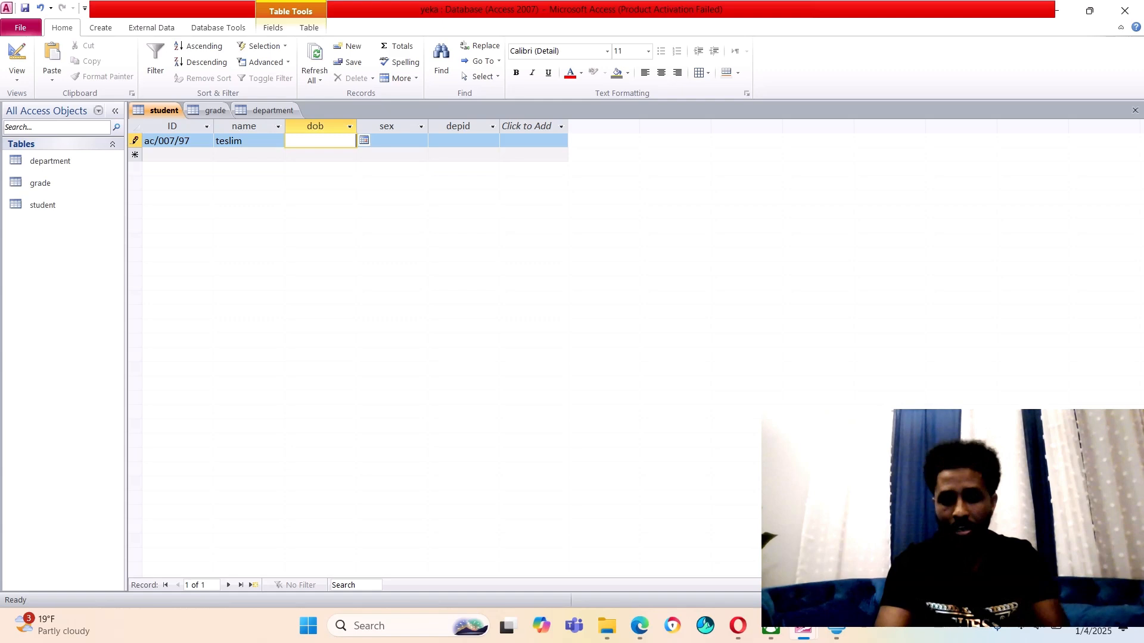
click(364, 140)
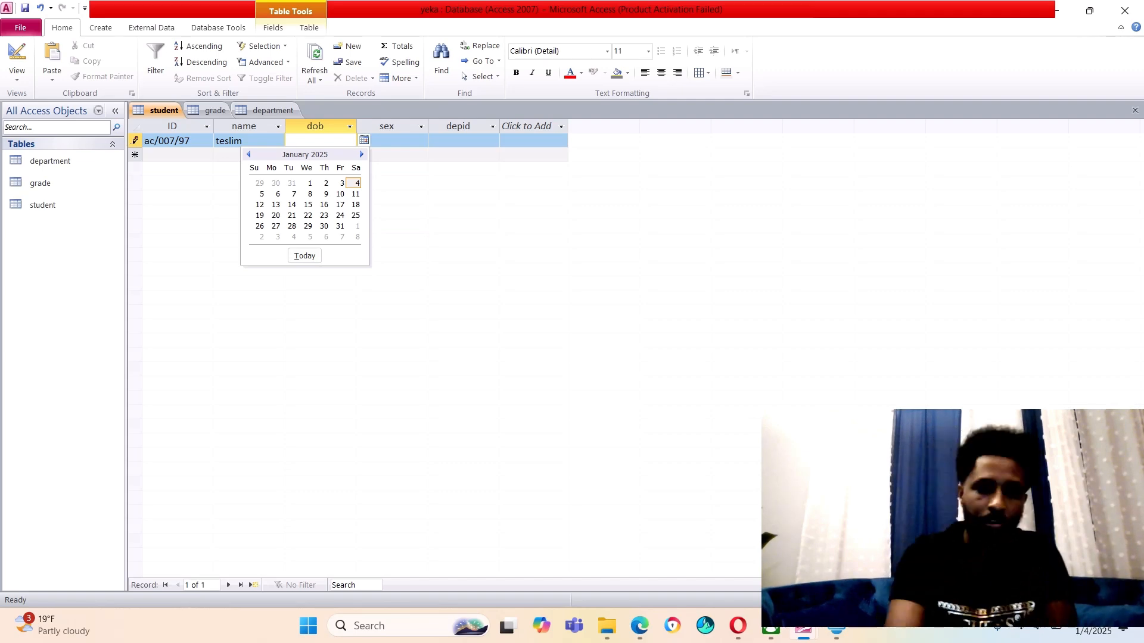
key(Escape)
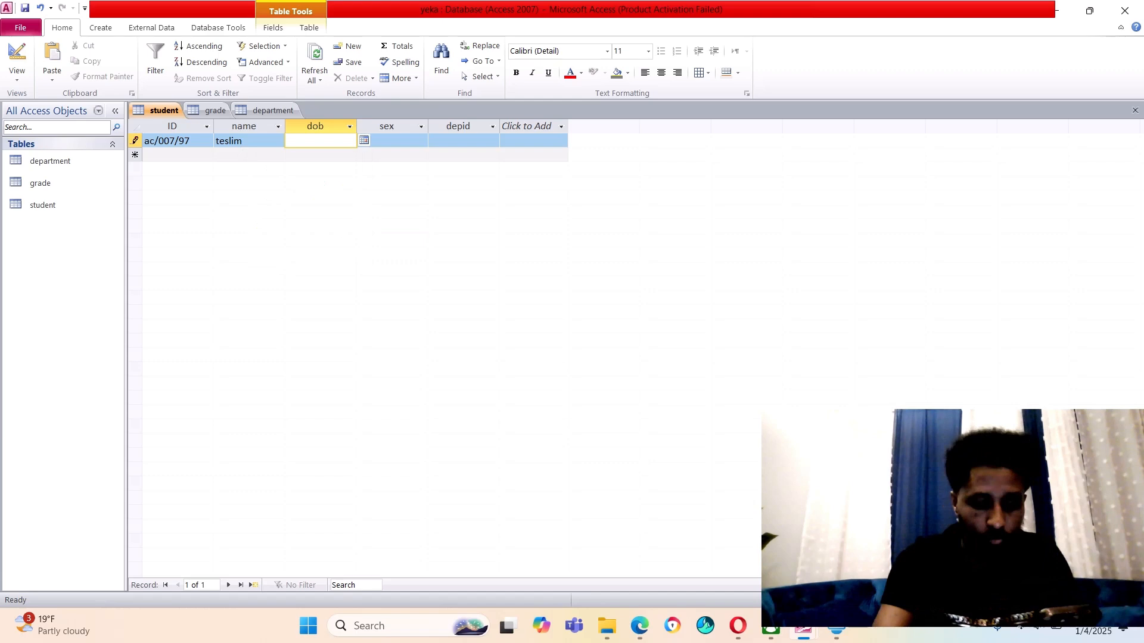
text(2)
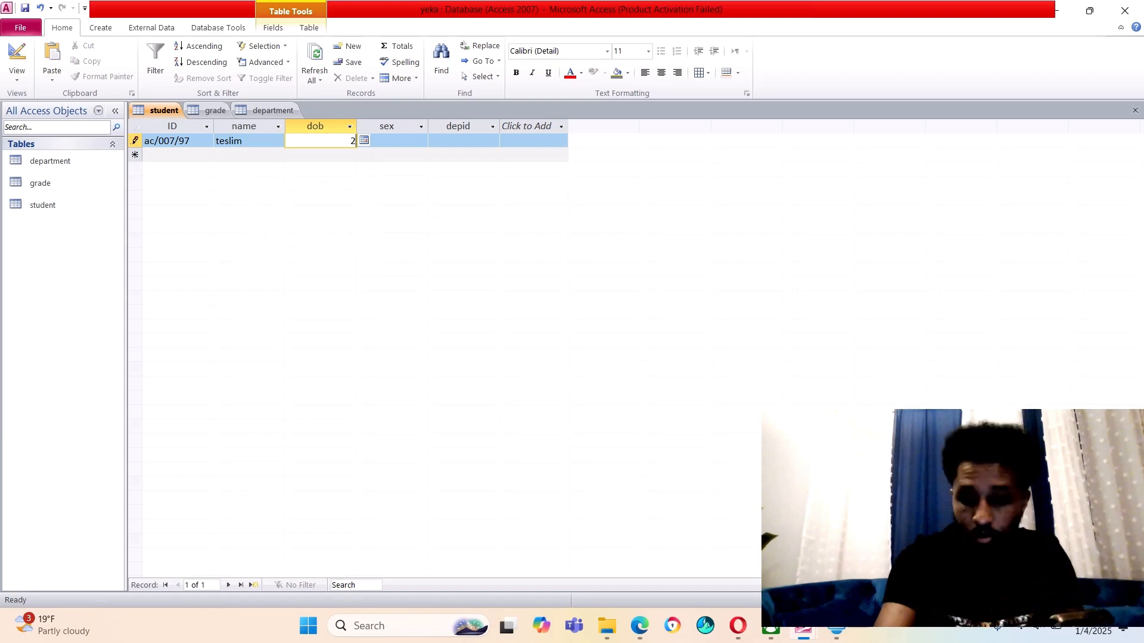
text(/)
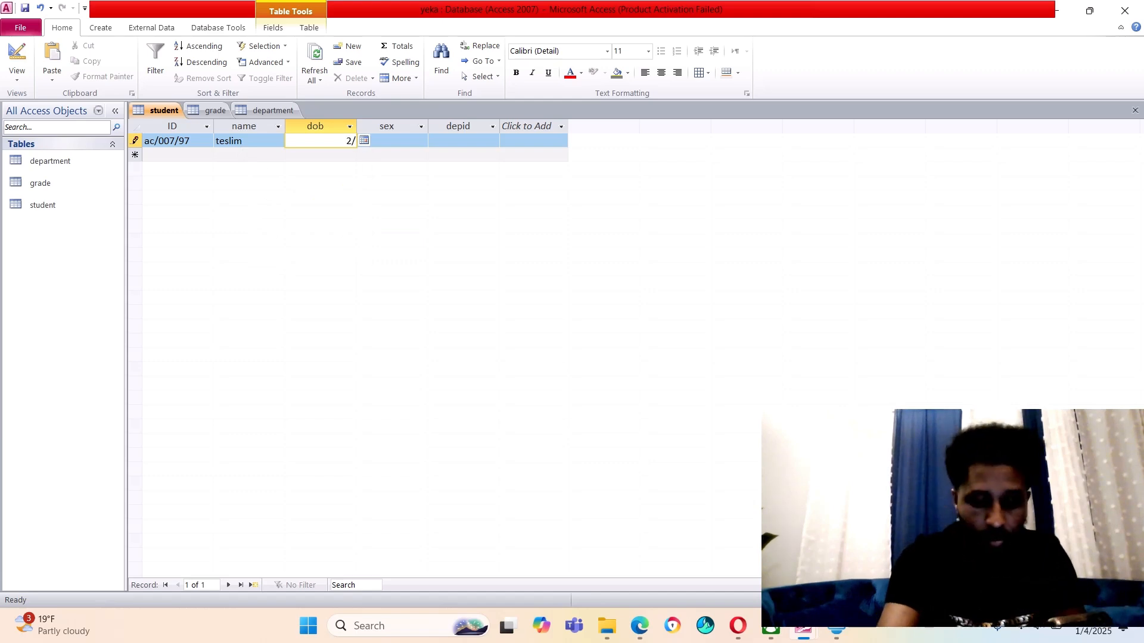
text(6/)
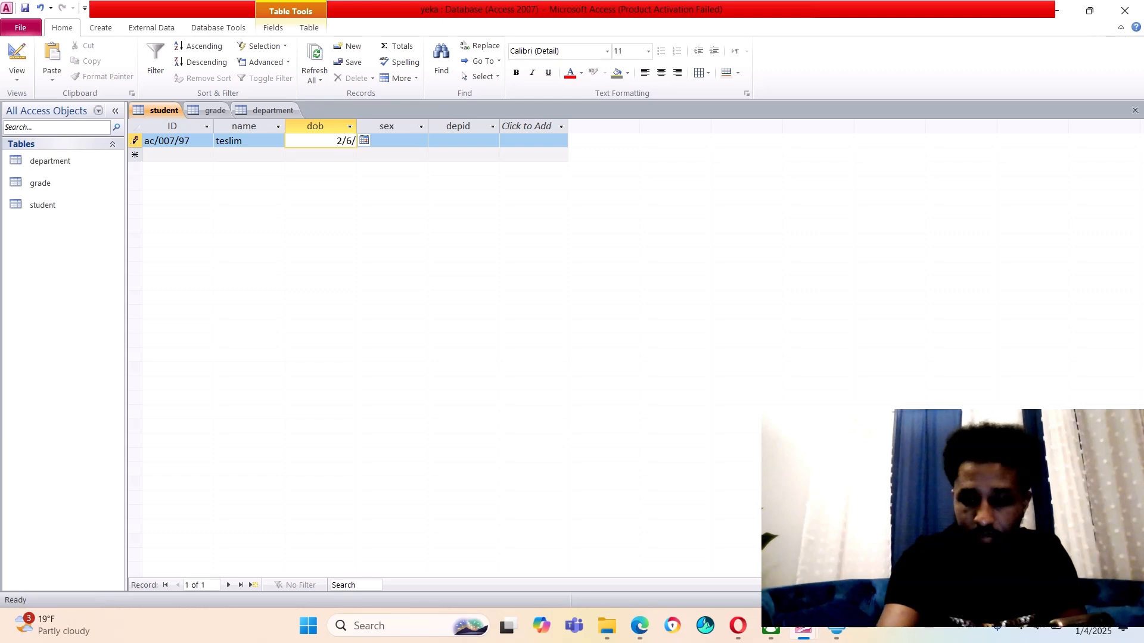
text(80)
key(Tab)
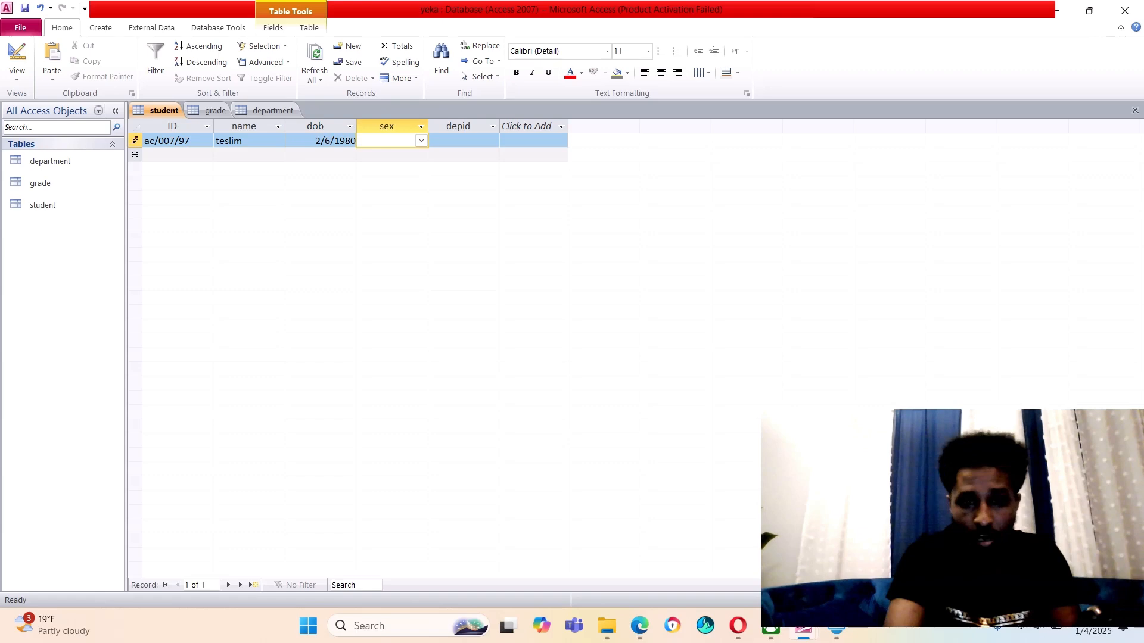
Give student teslim sex f from the lookup and depid 3, committing the record
click(421, 140)
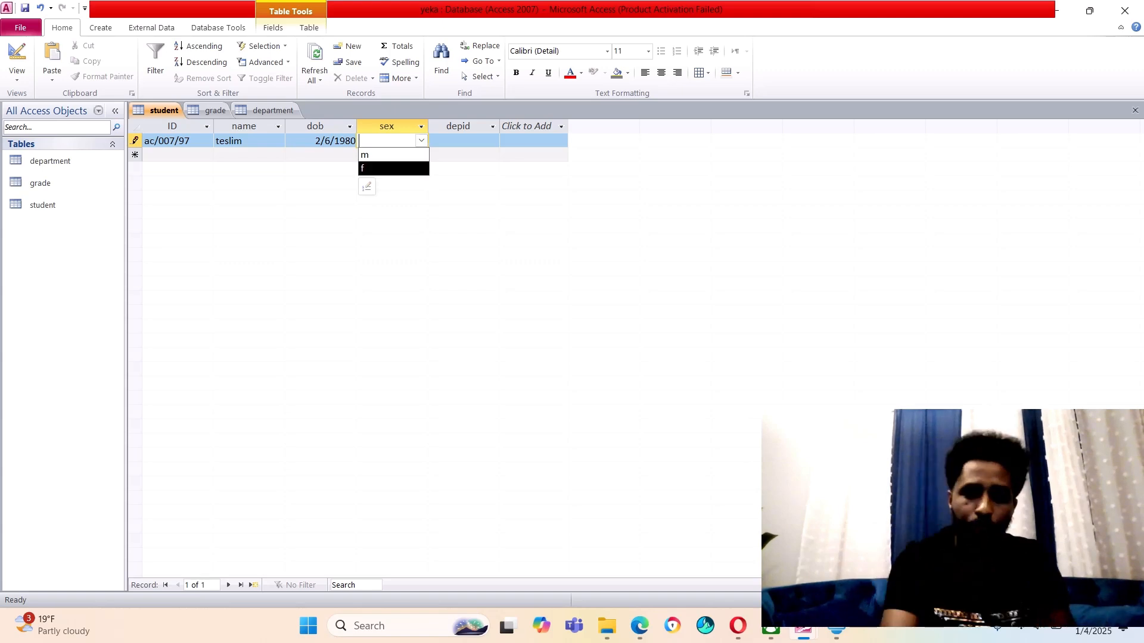
click(382, 168)
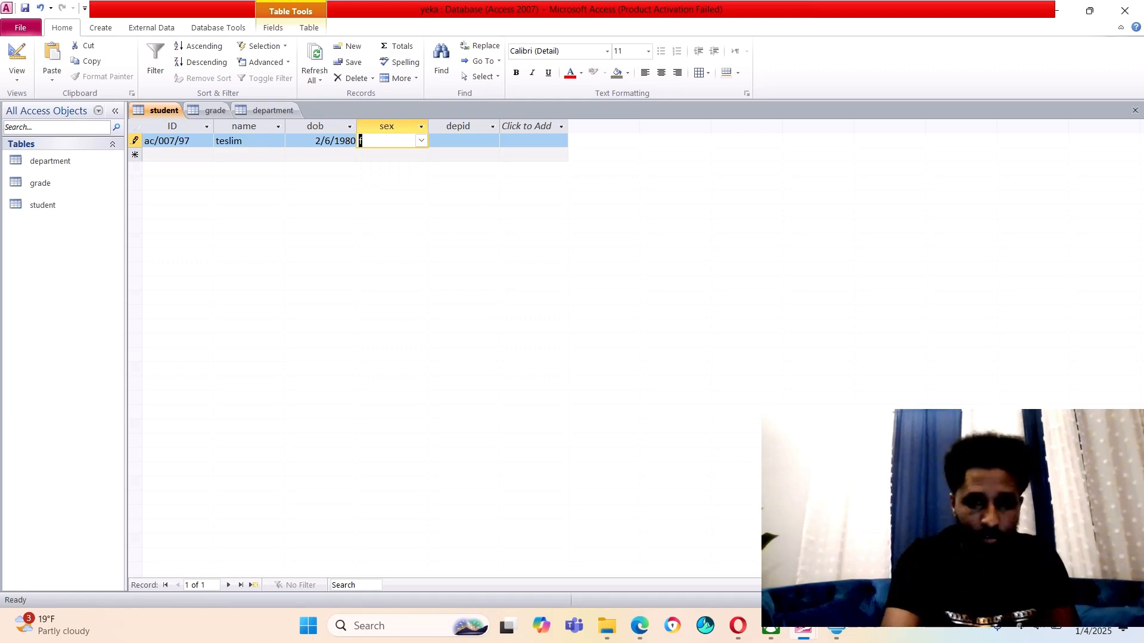
click(432, 155)
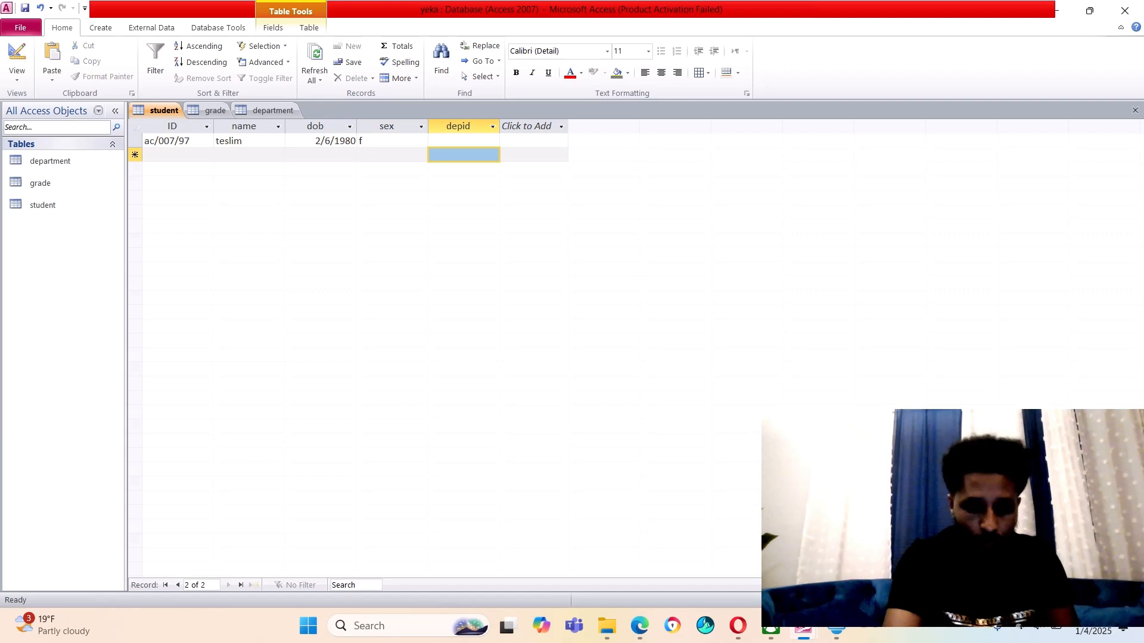
click(464, 142)
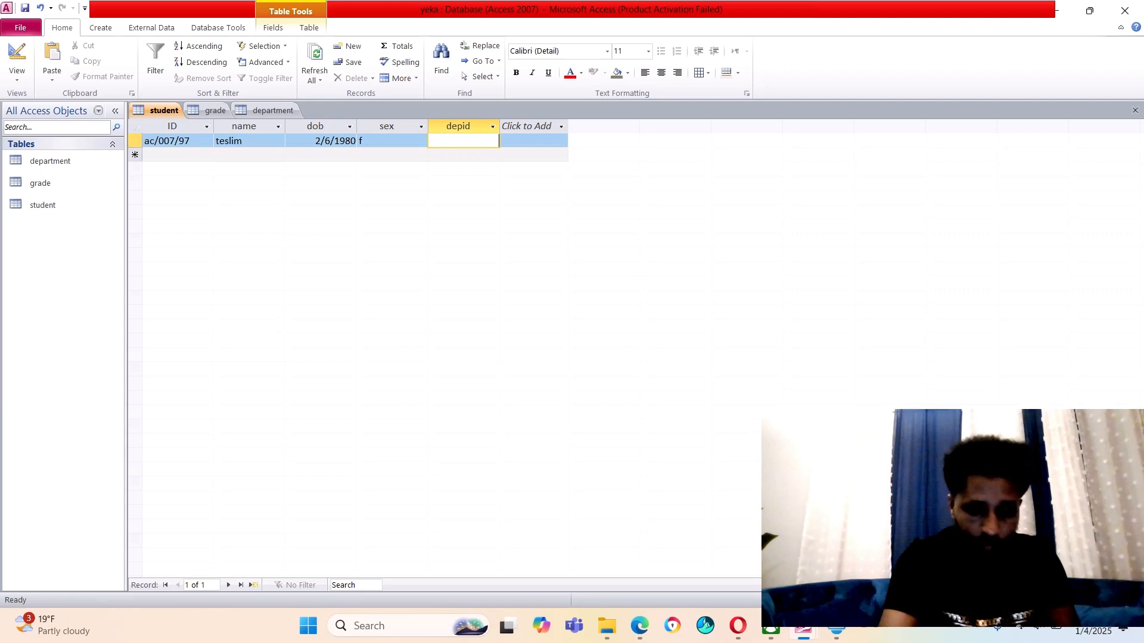
text(3)
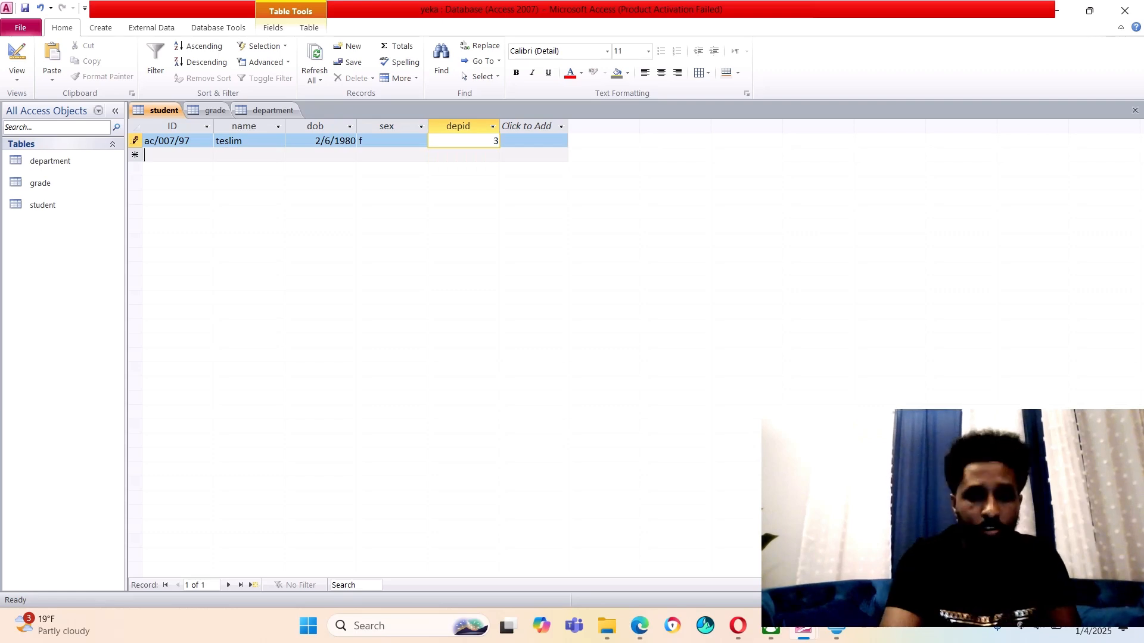
key(Tab)
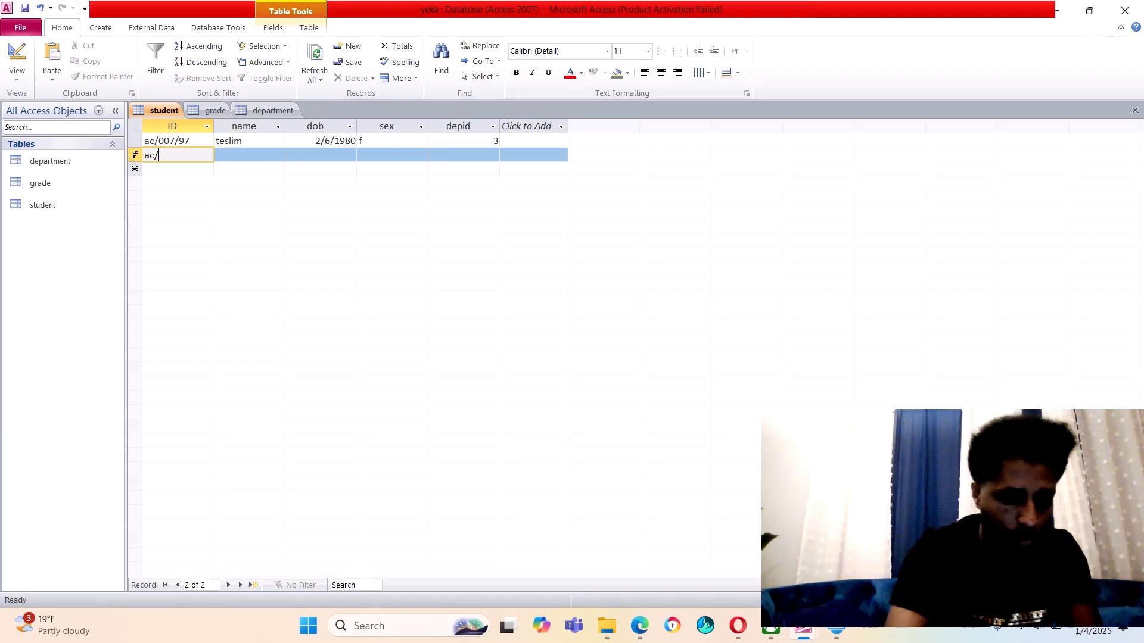
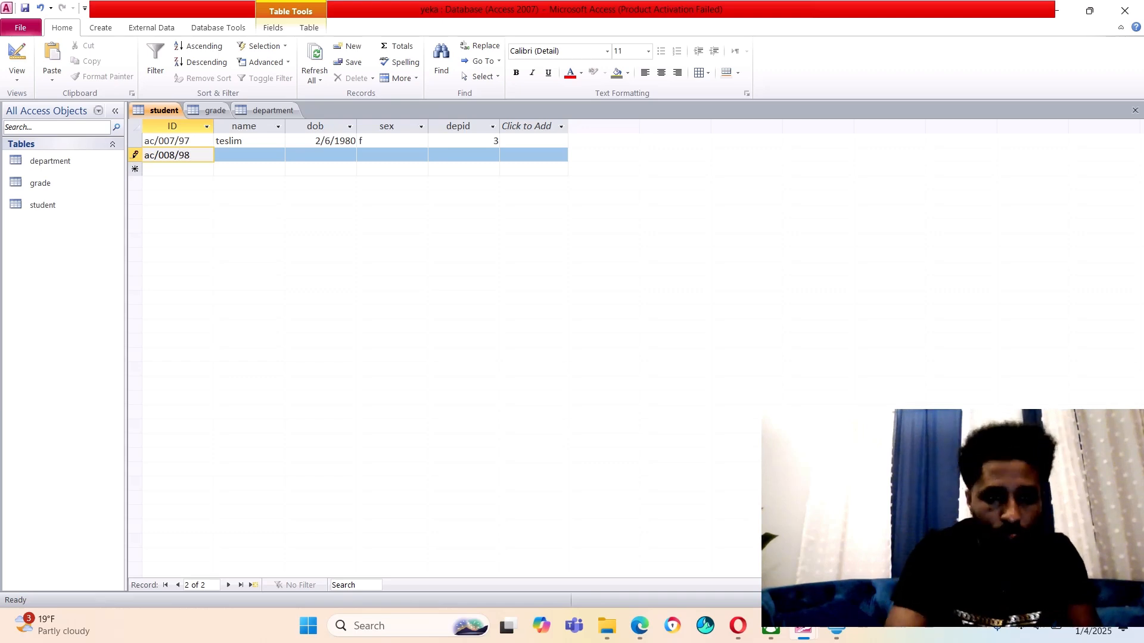
key(Tab)
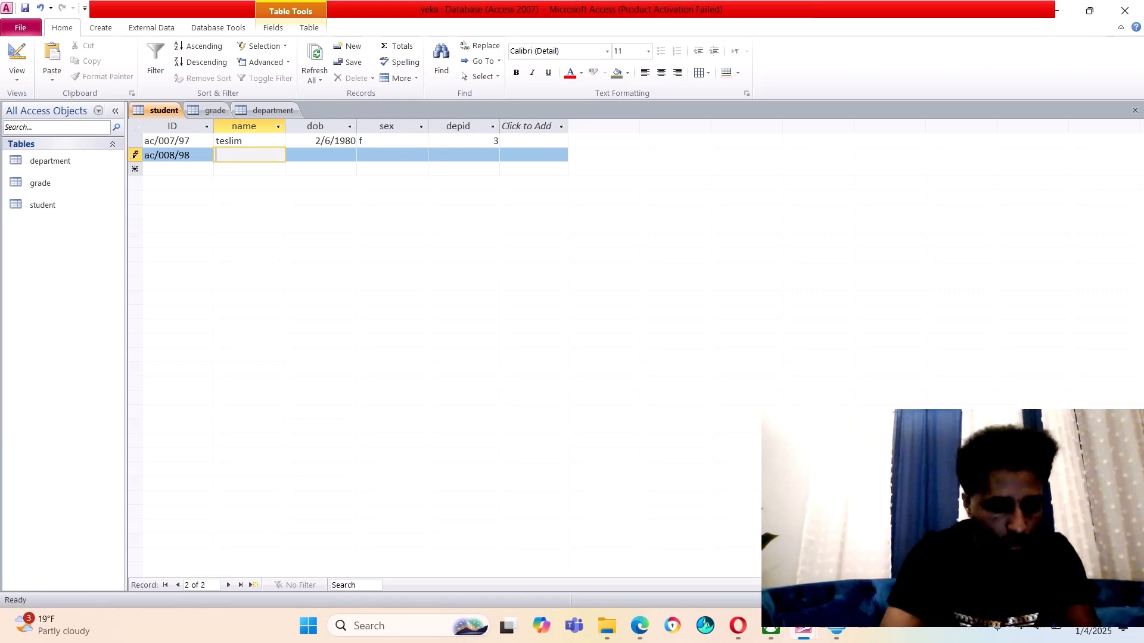
text(gi)
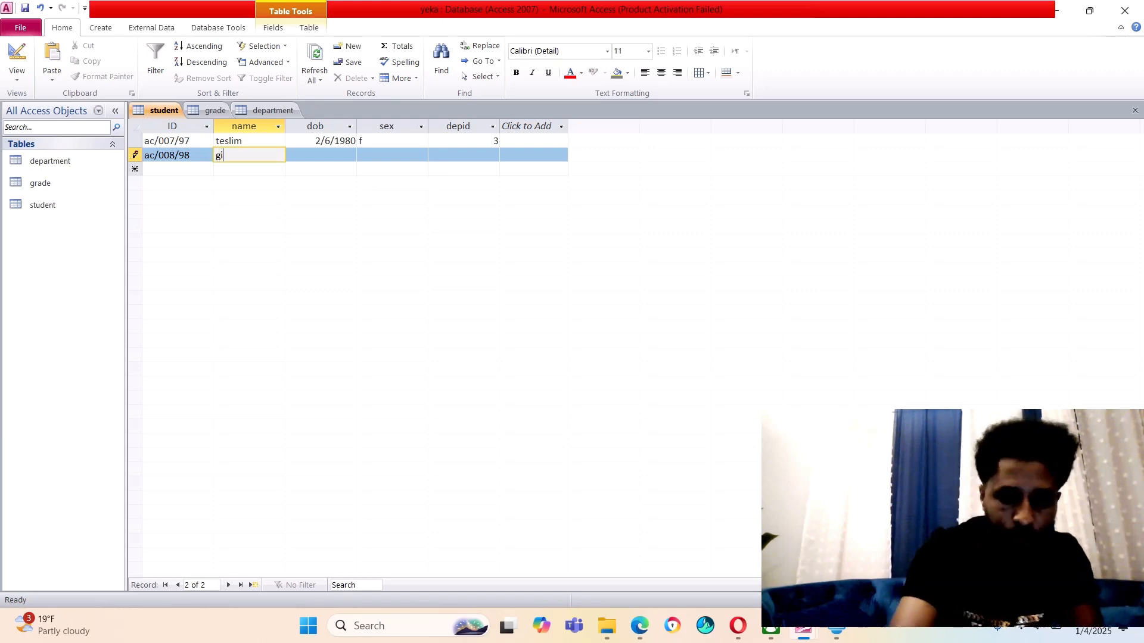
text(rma)
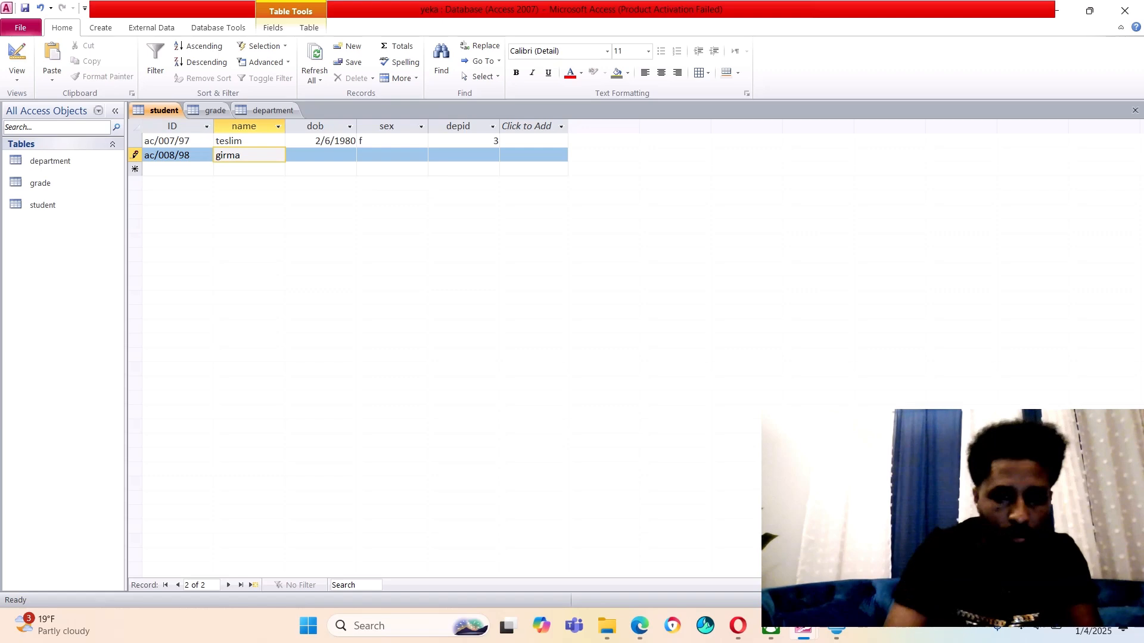
key(Tab)
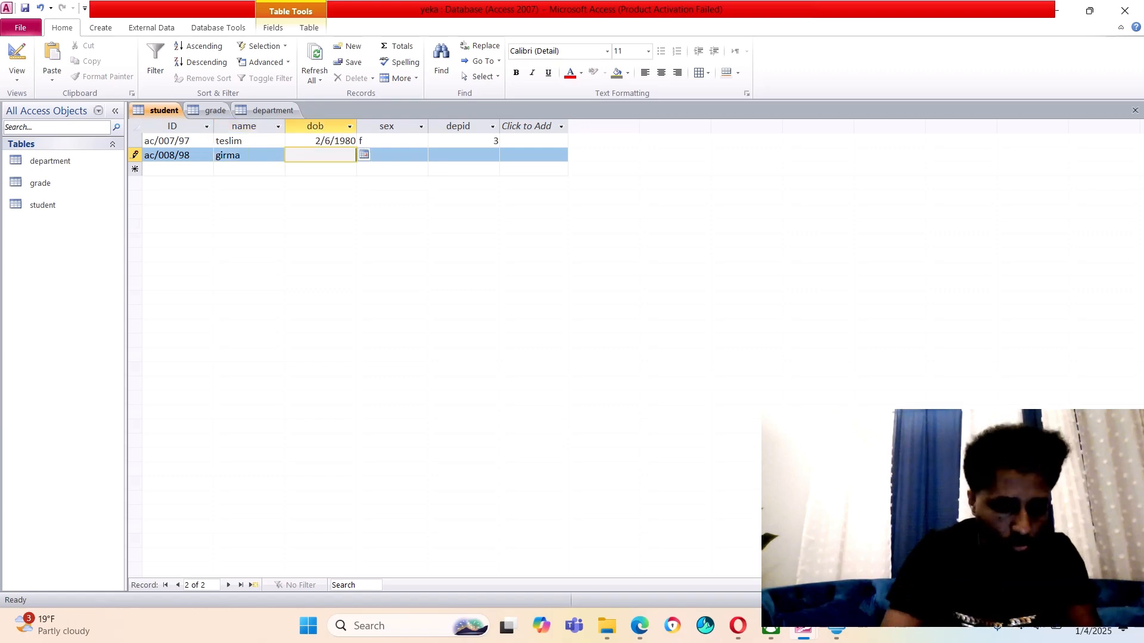
text(10/)
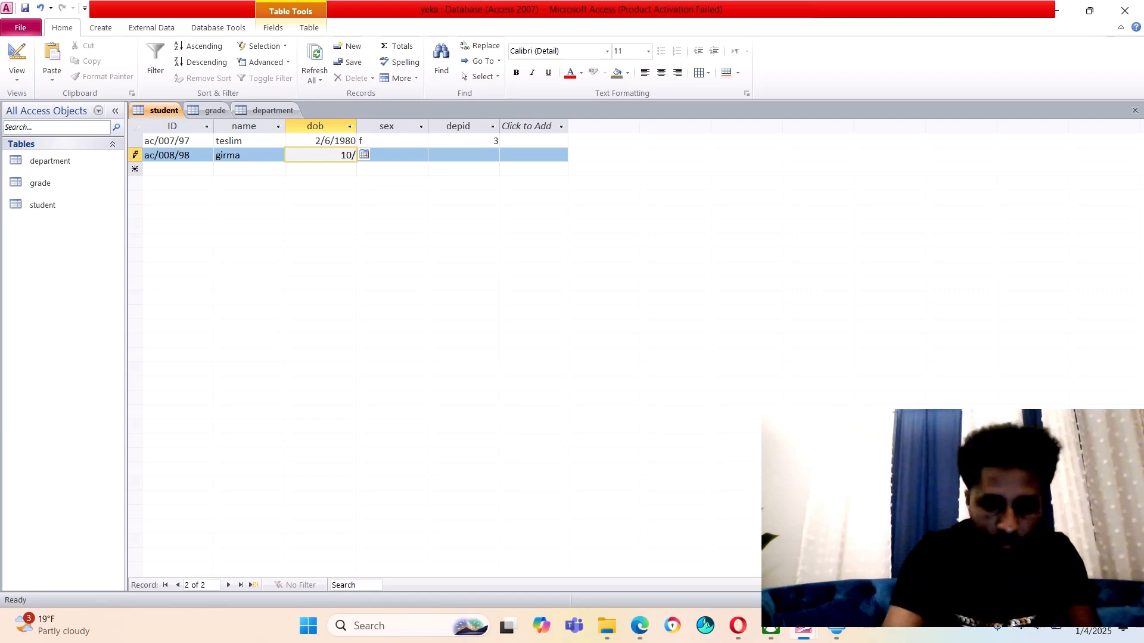
text(7/)
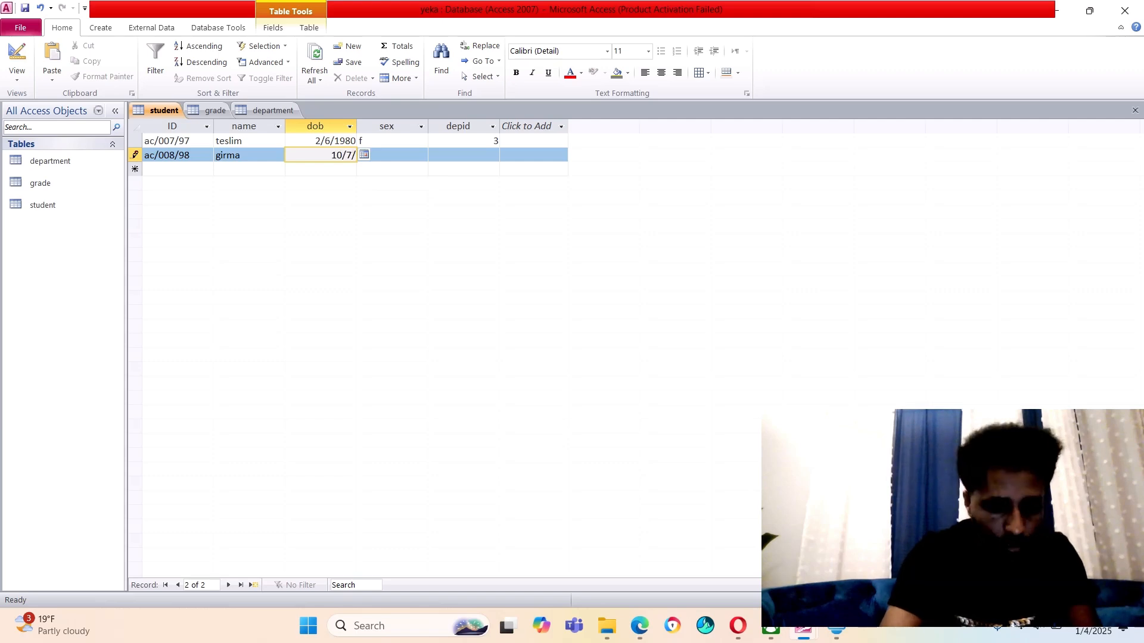
text(8)
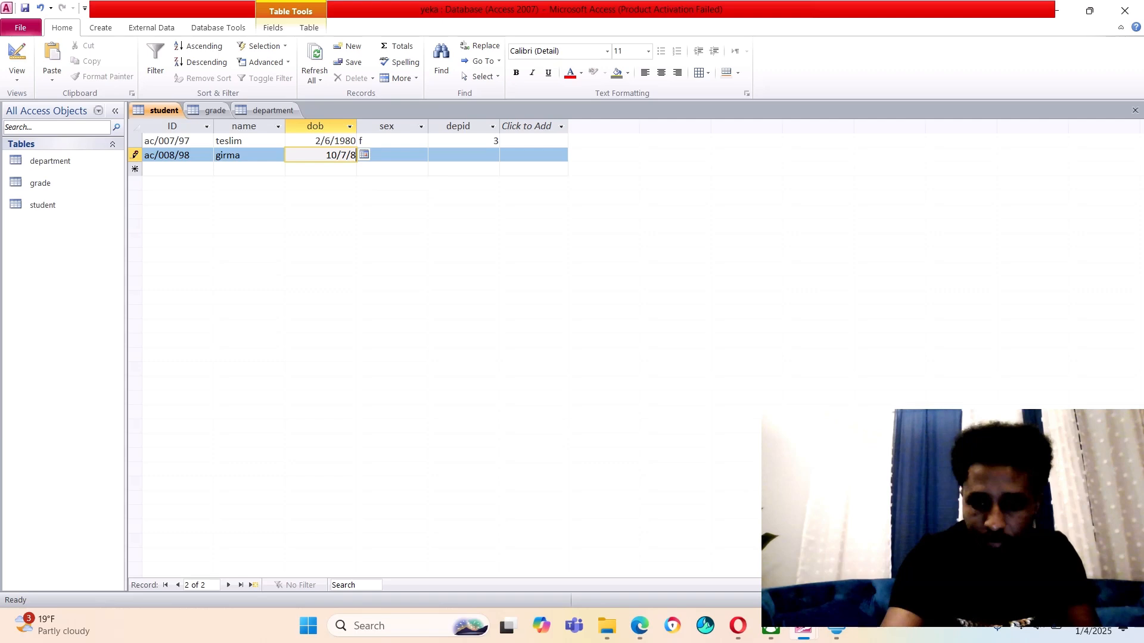
text(5)
key(Tab)
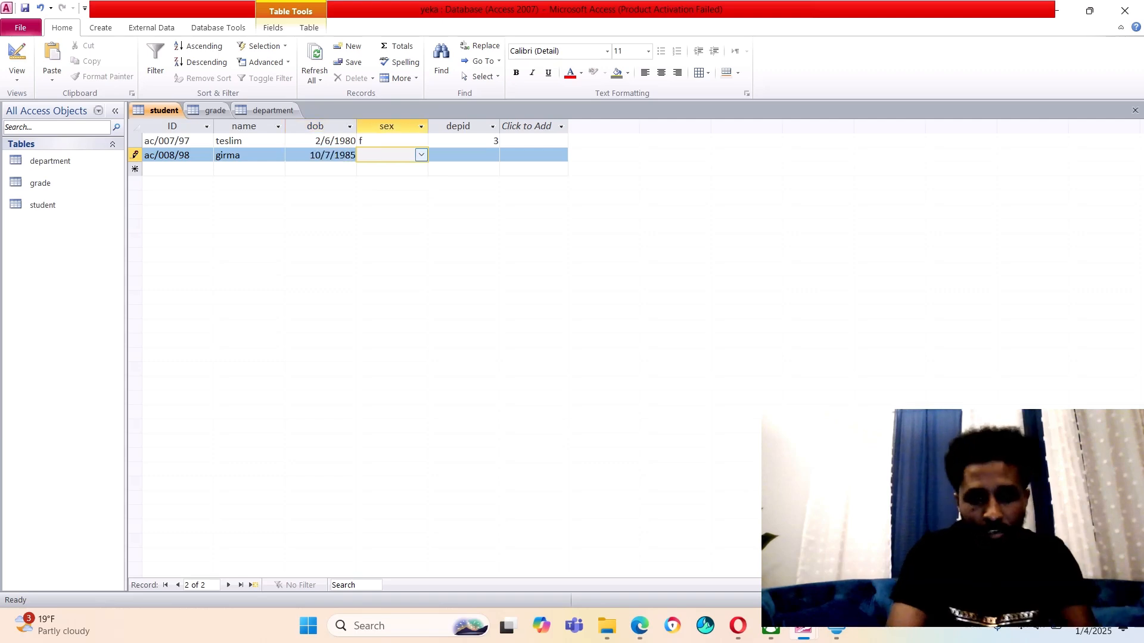
key(alt+Down)
key(Return)
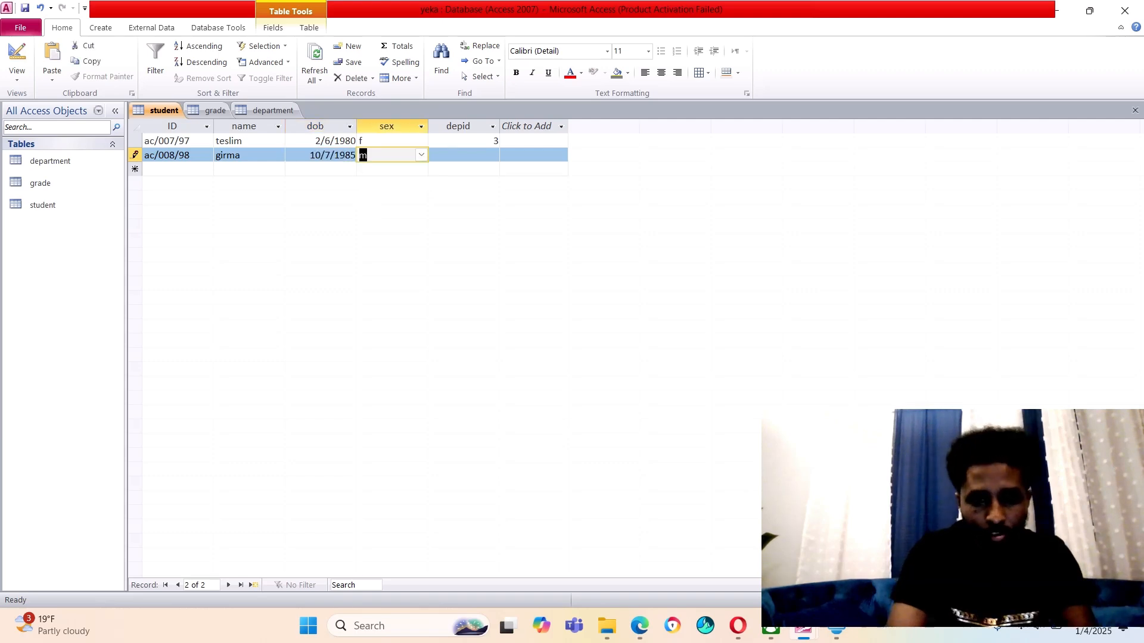
key(Tab)
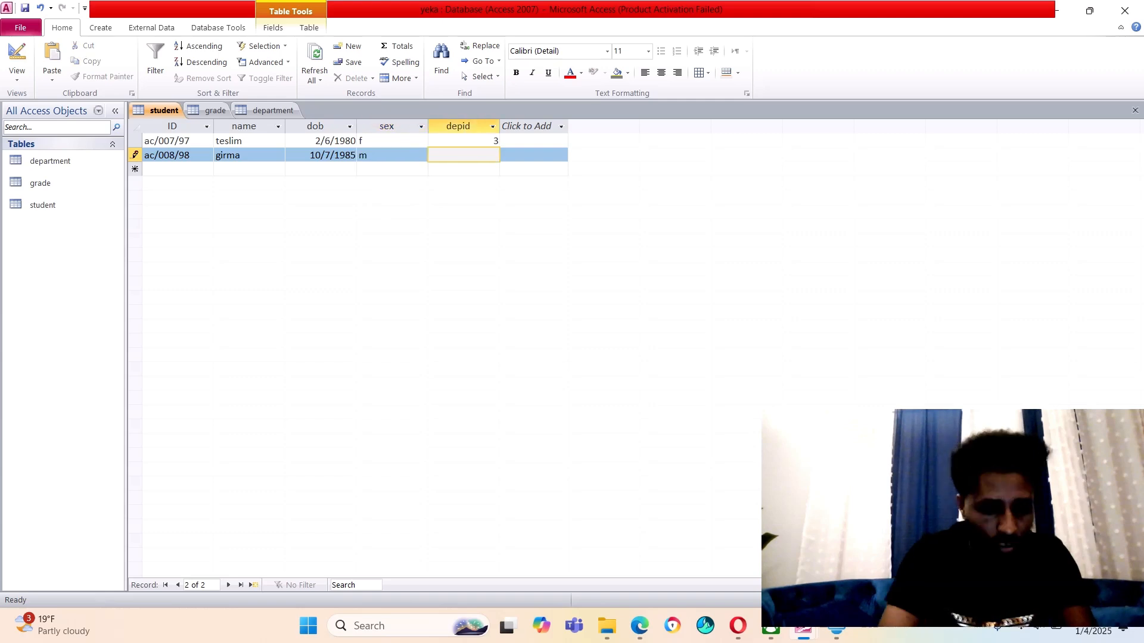
text(2)
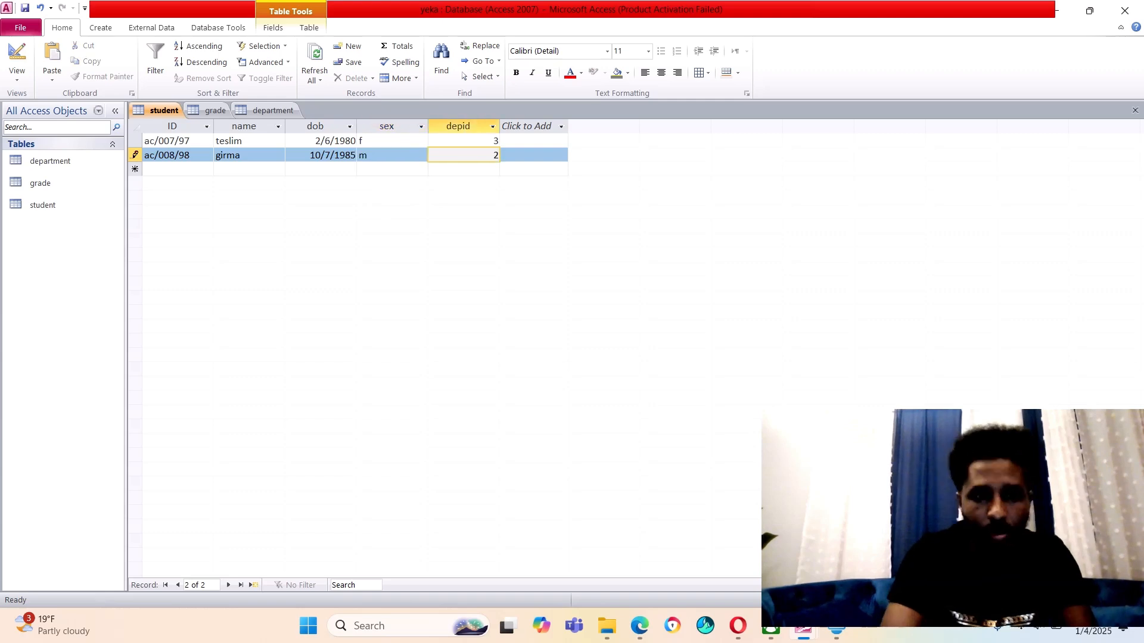
Save the student table and switch the grade table to Datasheet View
right_click(170, 112)
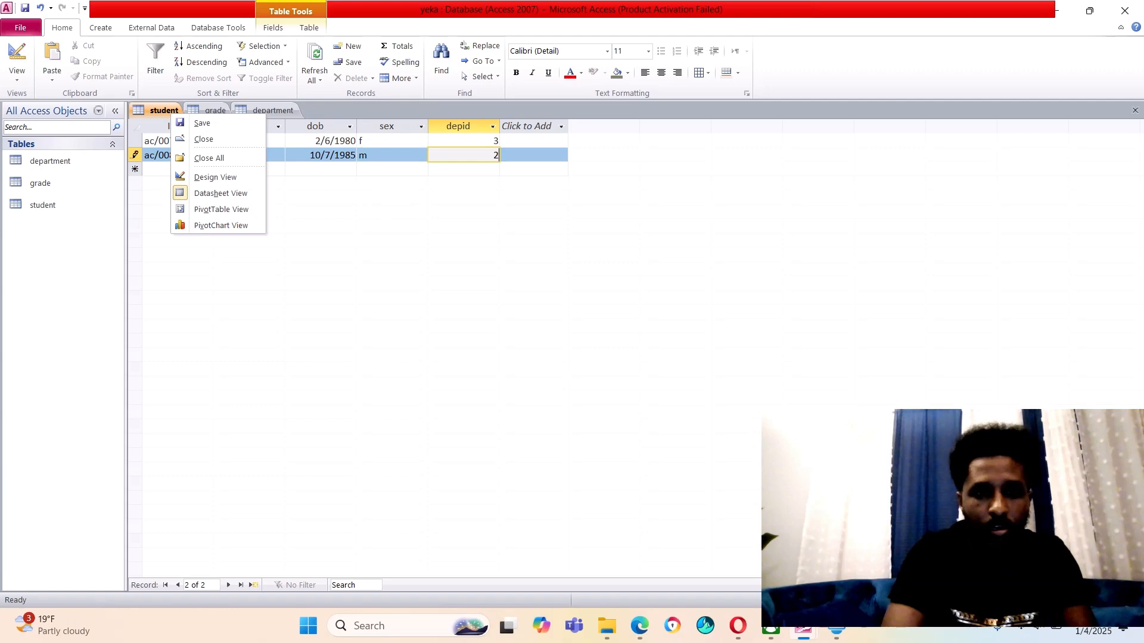
click(202, 123)
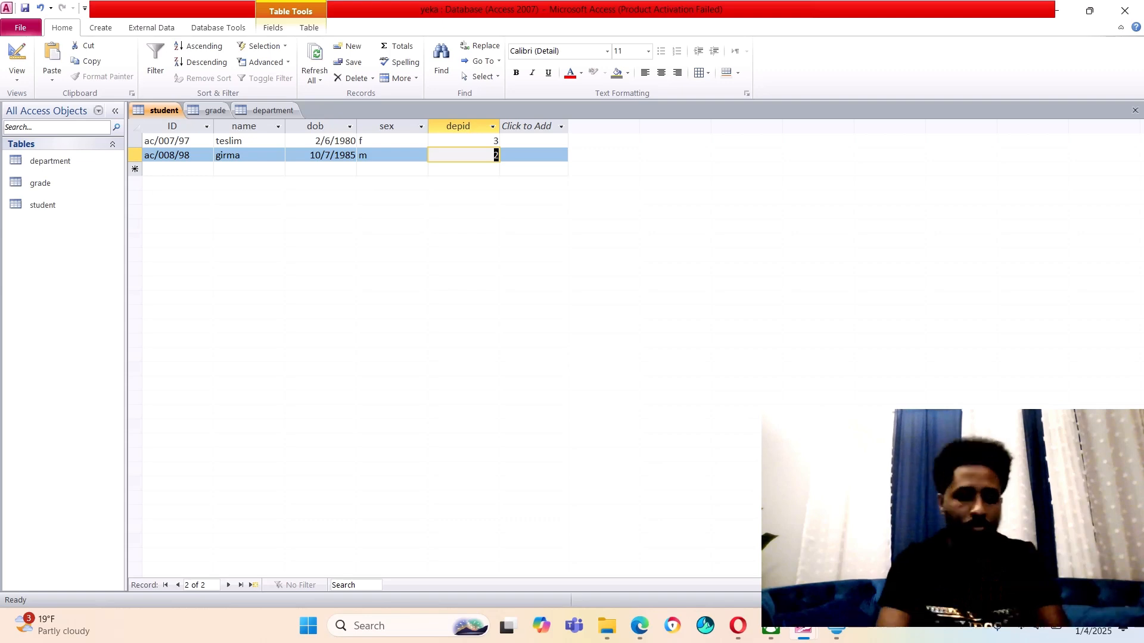
click(210, 111)
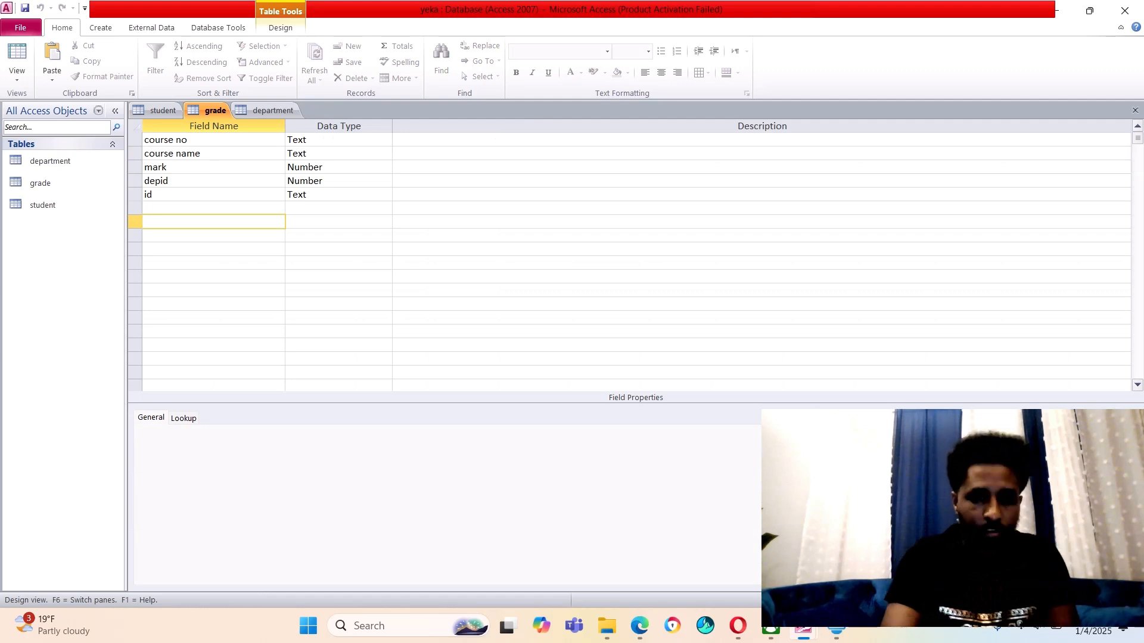
right_click(207, 111)
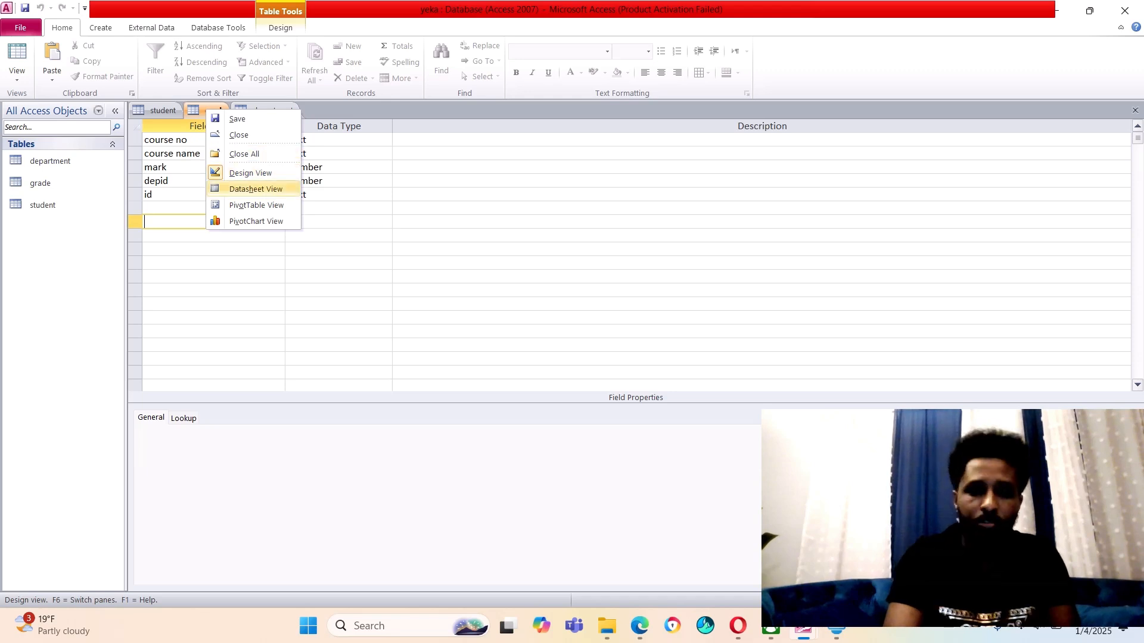
click(255, 189)
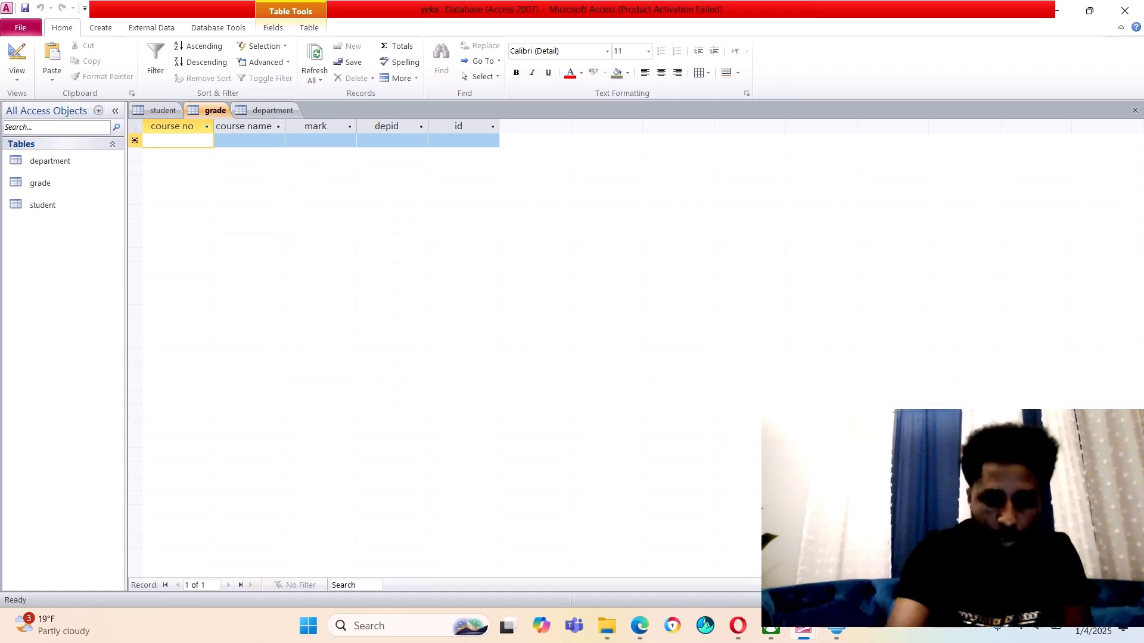
Enter the first grade record: course nt/1, networking, mark 80, depid 1
text(n)
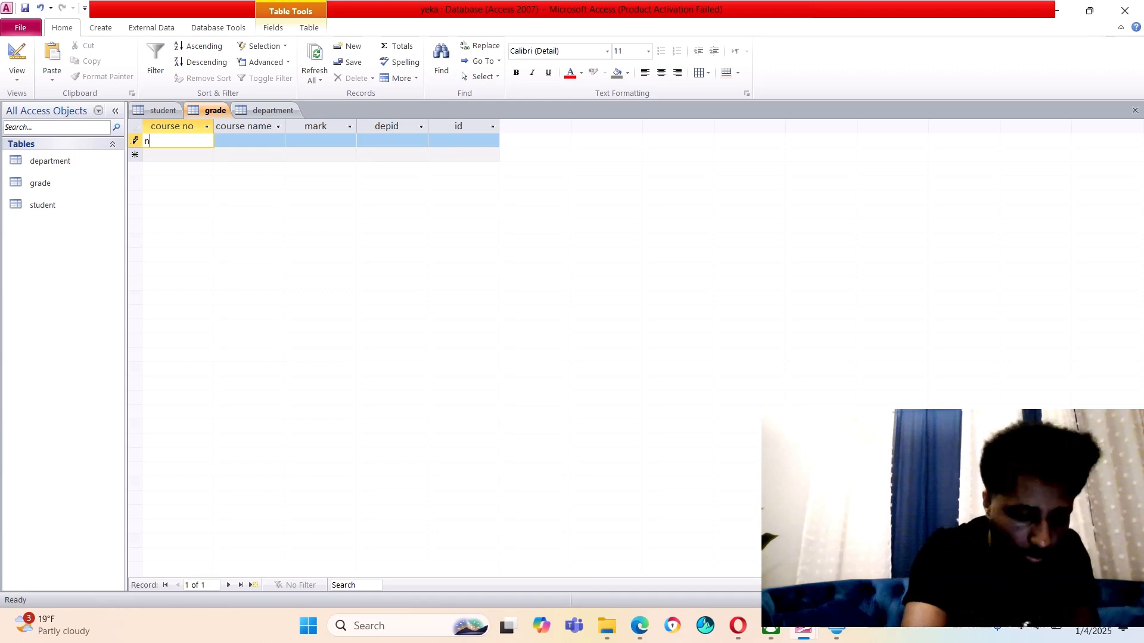
text(t/)
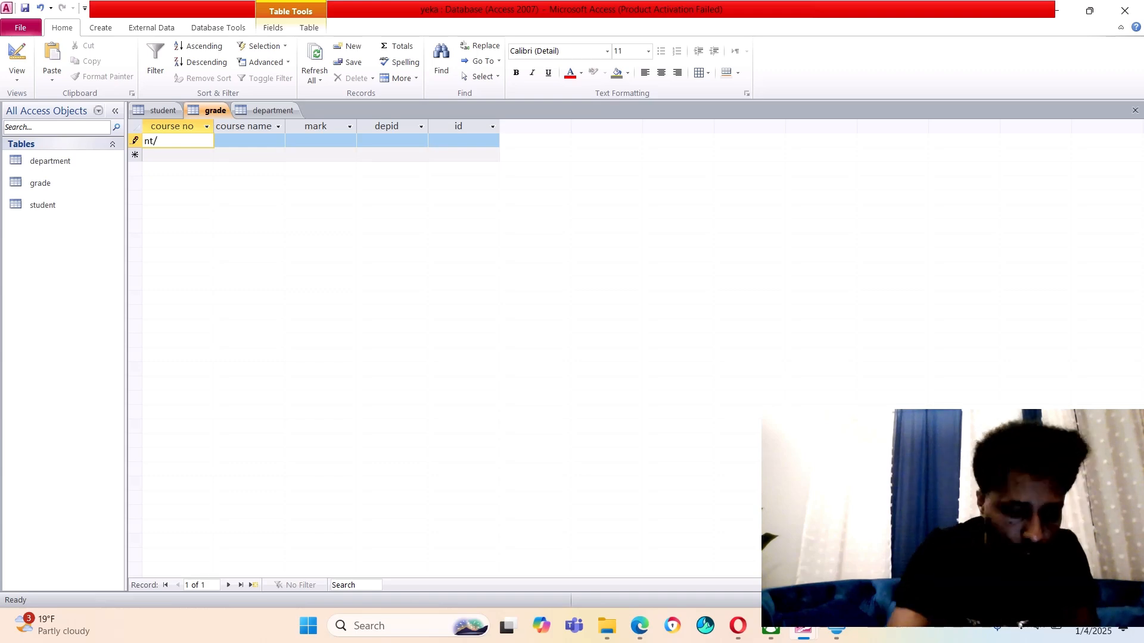
text(1)
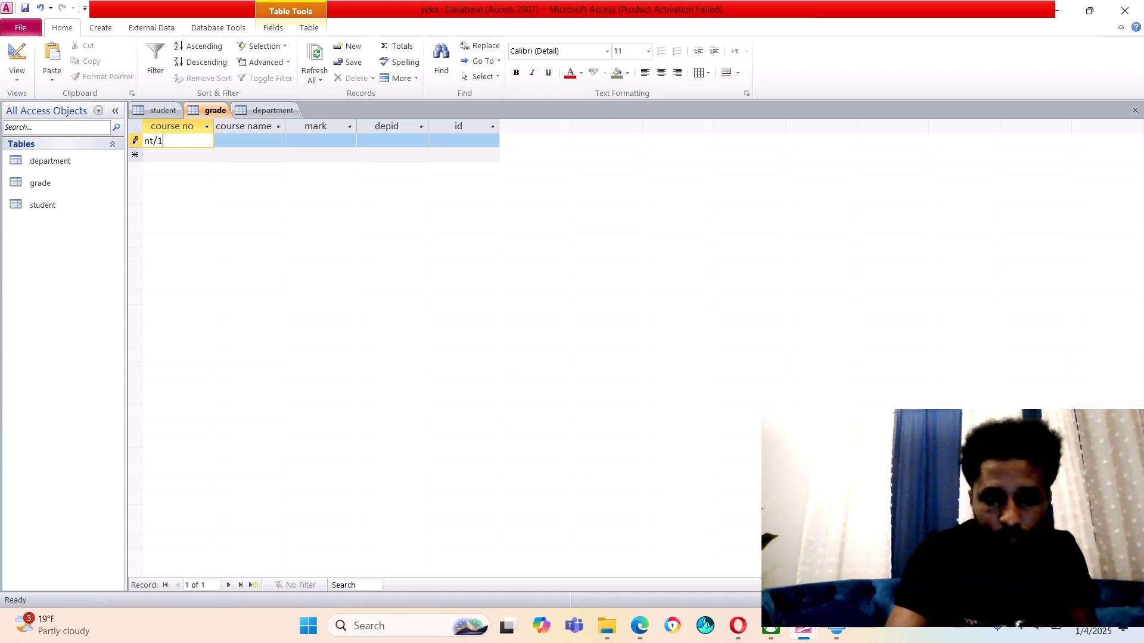
key(Tab)
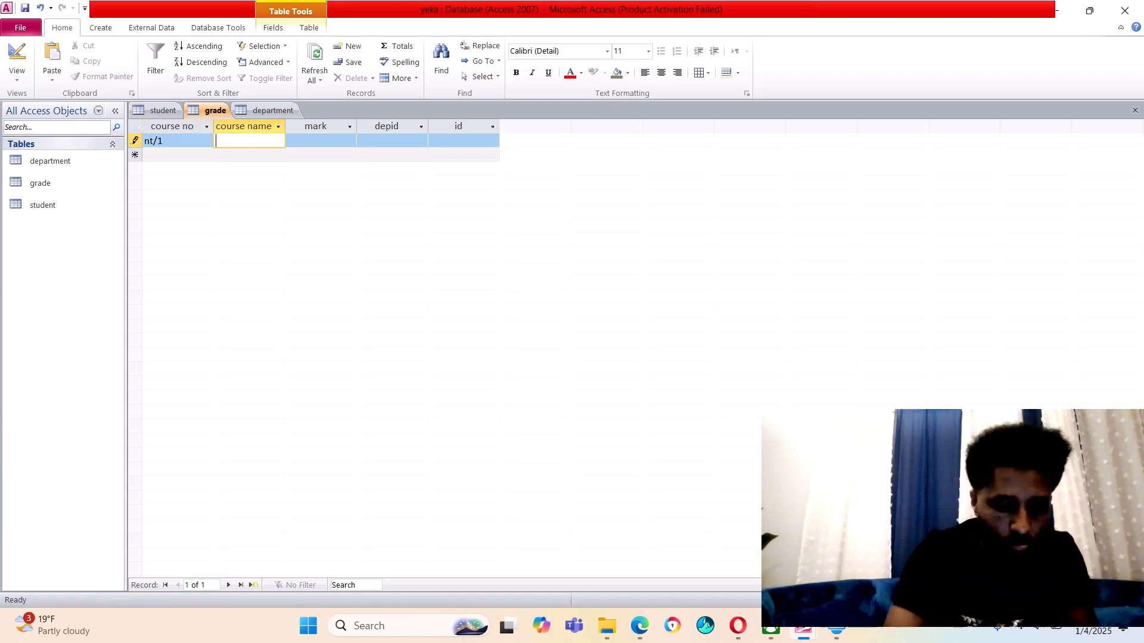
text(ne)
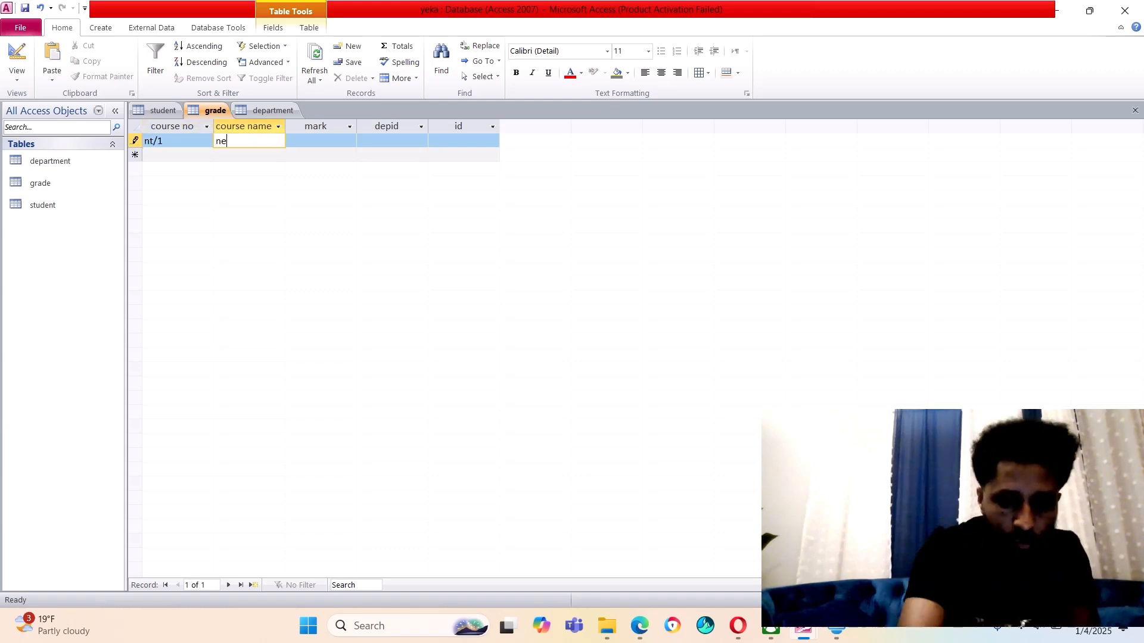
text(twork)
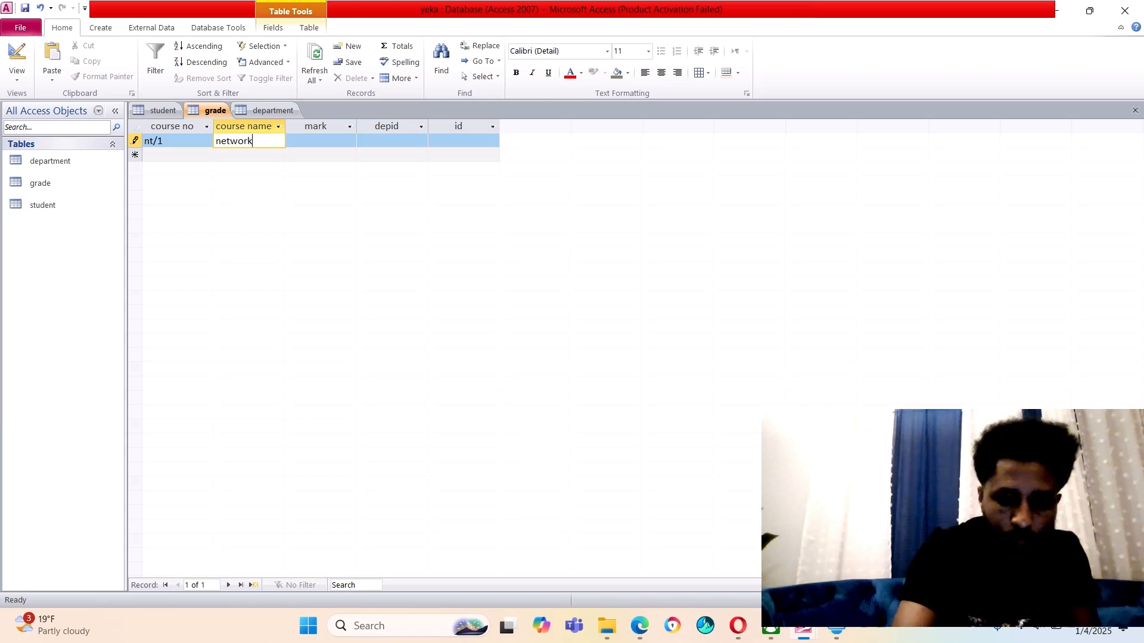
text(ing)
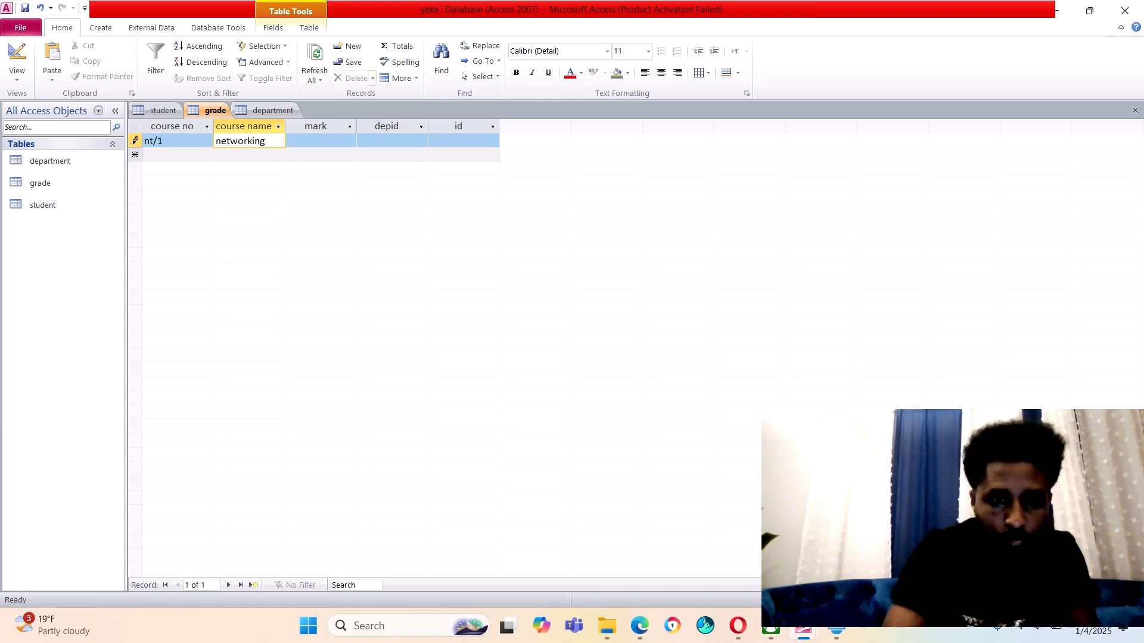
key(Tab)
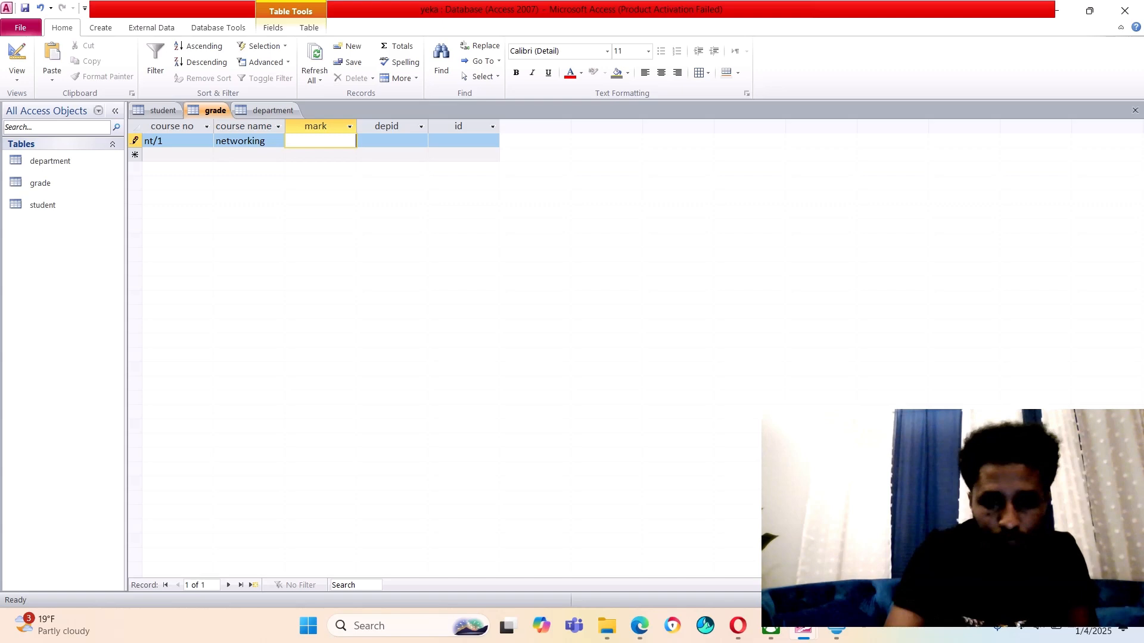
text(80)
key(Tab)
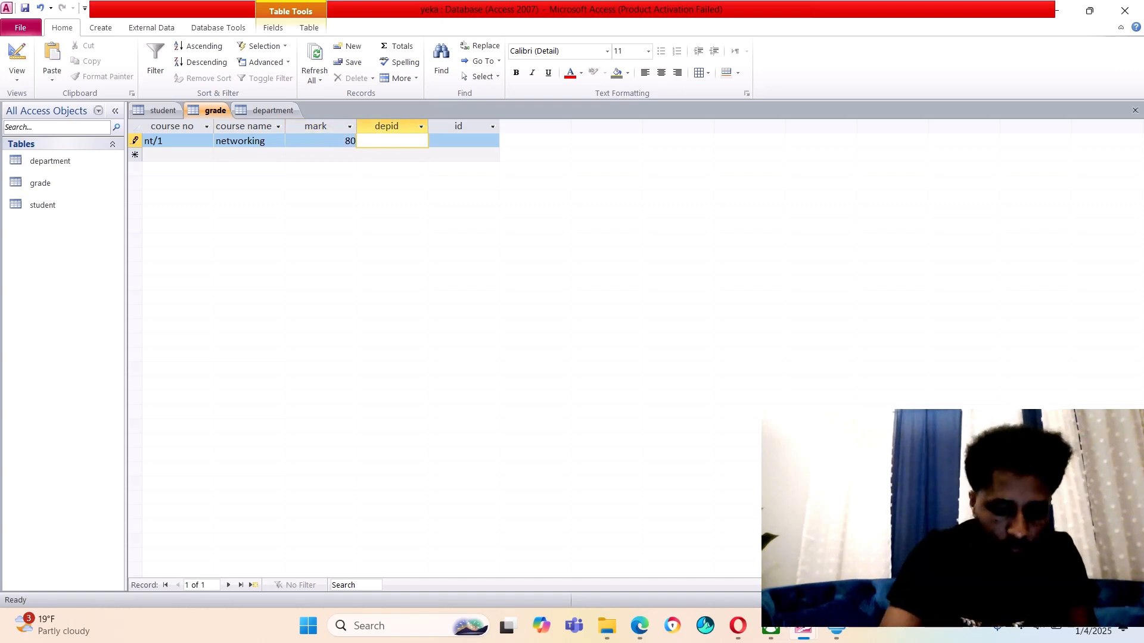
text(1)
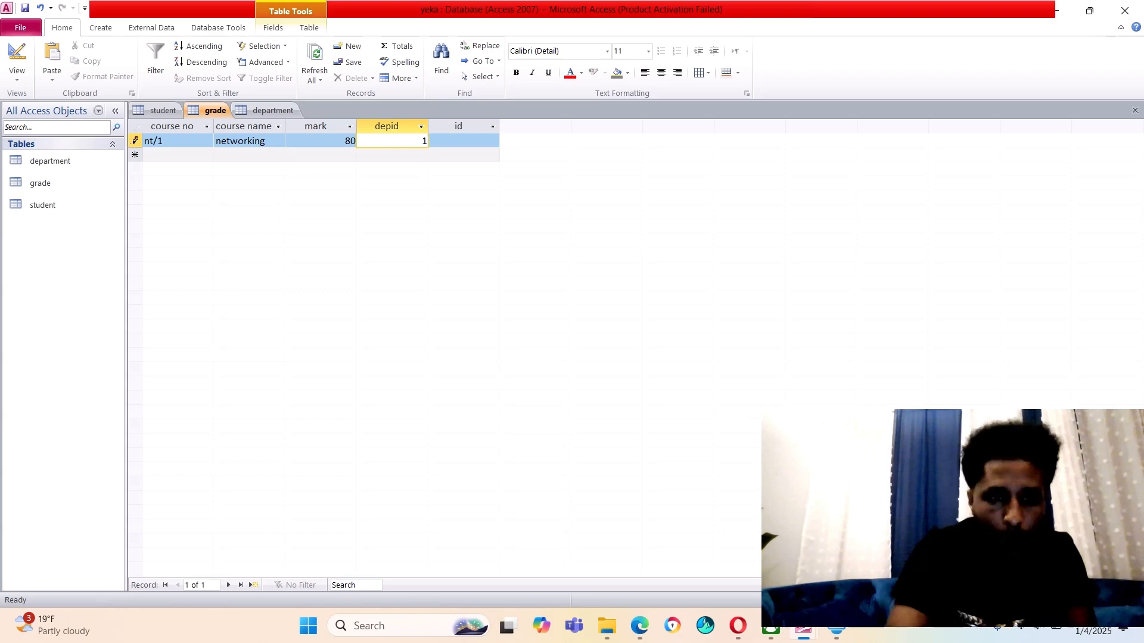
key(Tab)
key(Tab)
Correct the second grade record's course number to nt/2
text(n)
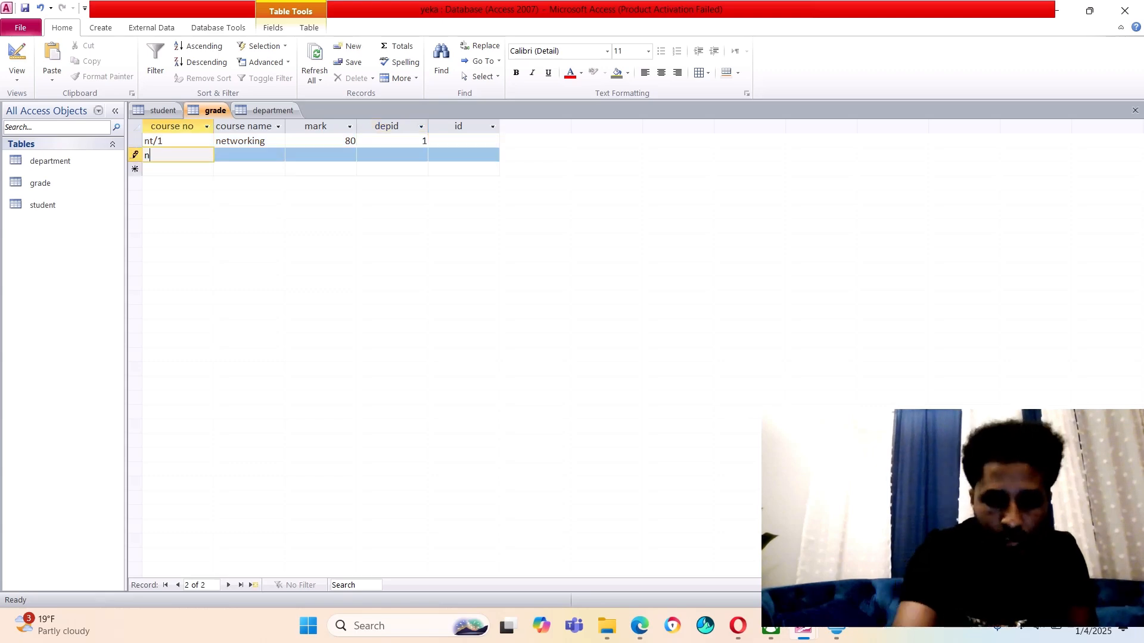
text(t/)
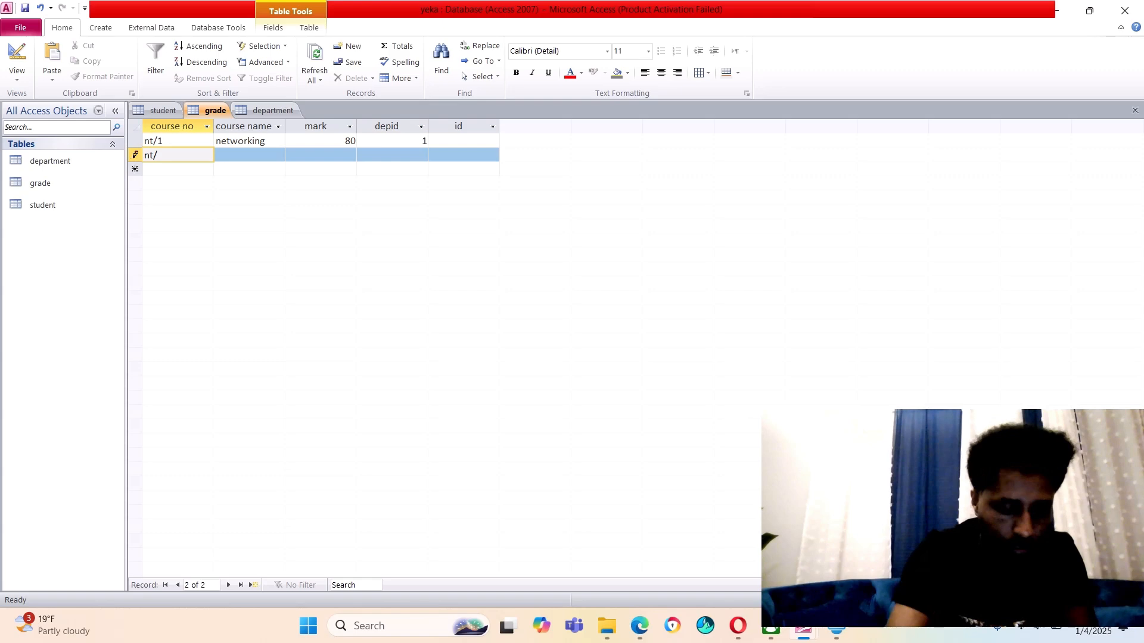
text(0)
key(BackSpace)
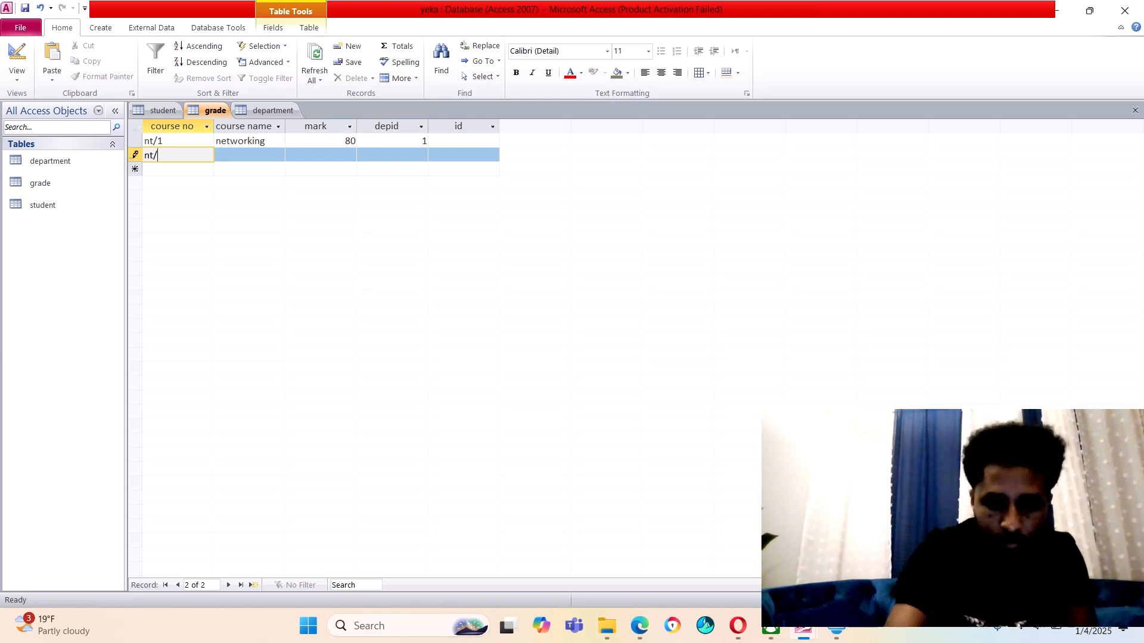
text(02)
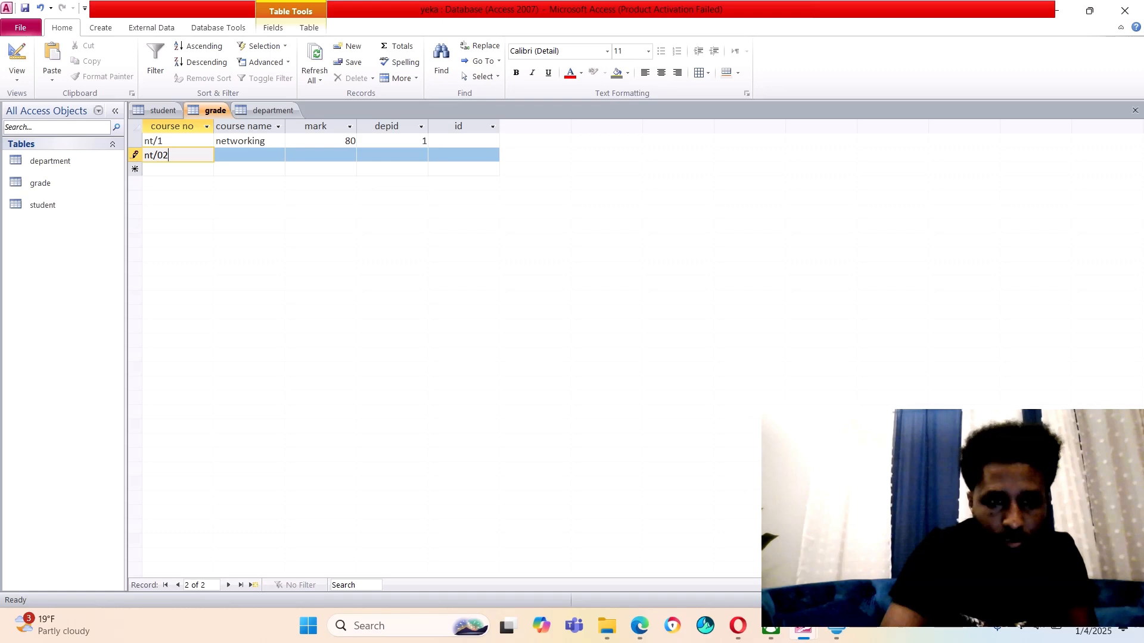
click(249, 143)
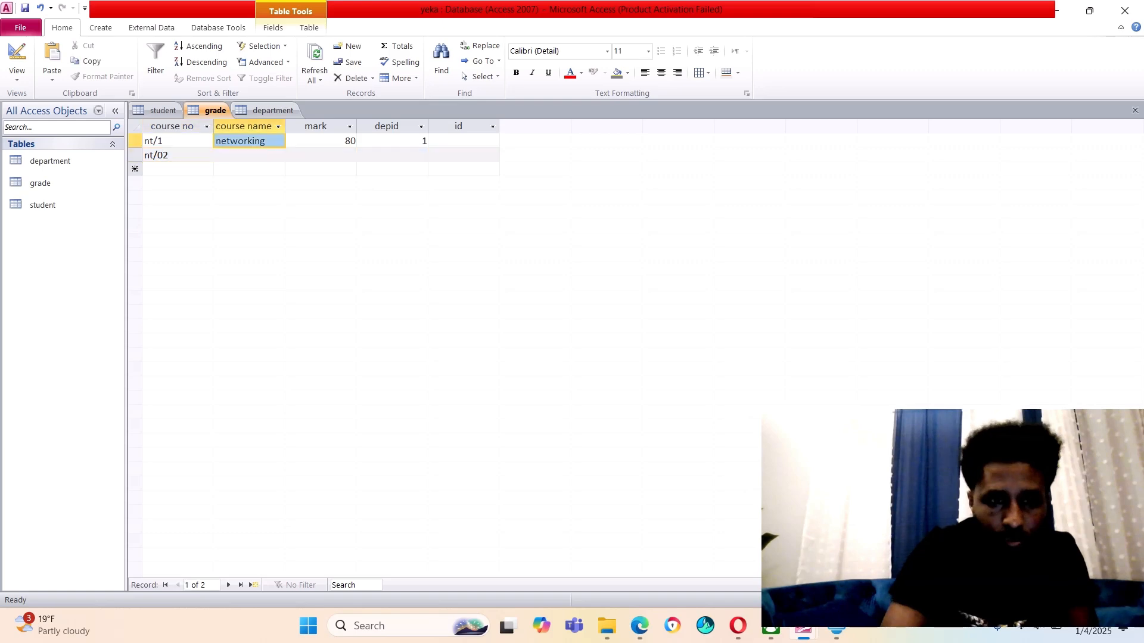
key(Down)
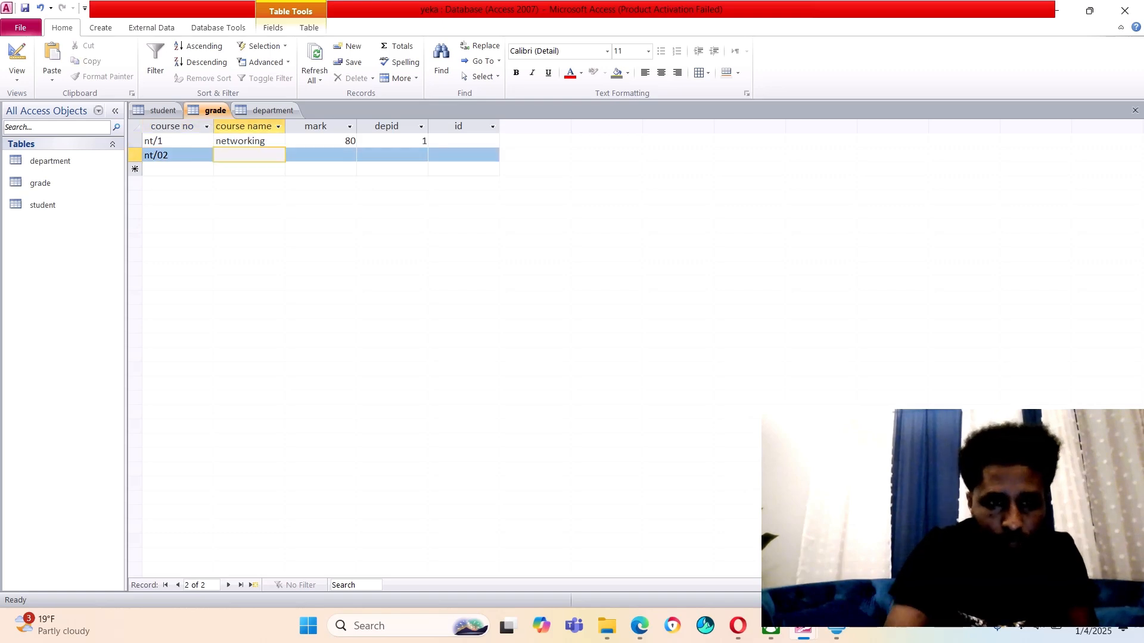
click(179, 155)
key(BackSpace)
key(BackSpace)
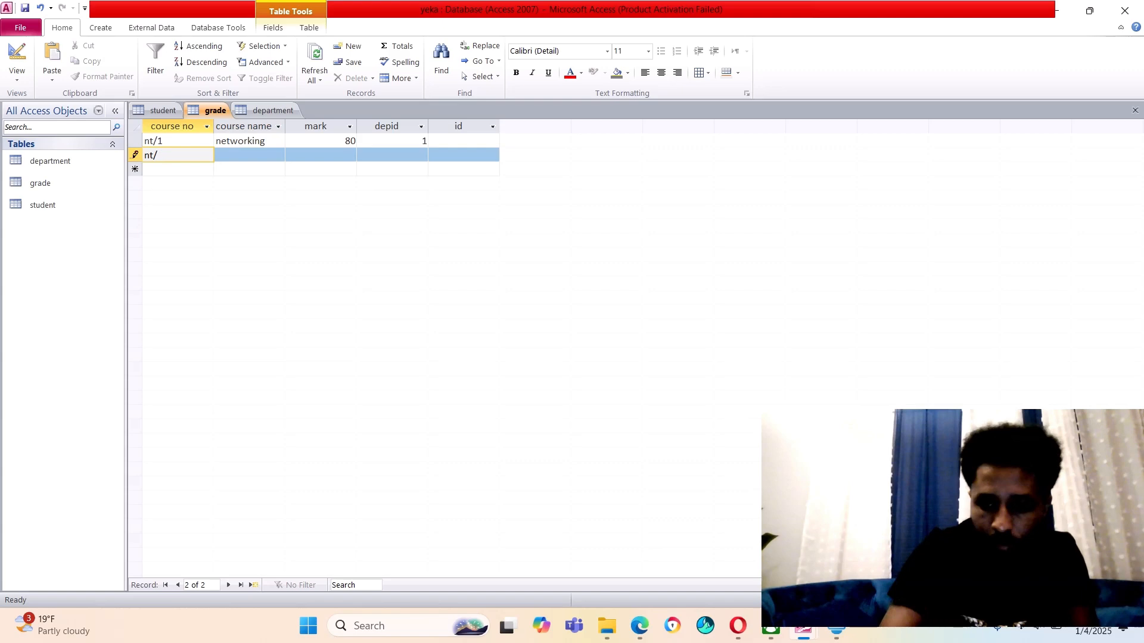
text(02)
key(BackSpace)
key(BackSpace)
text(2)
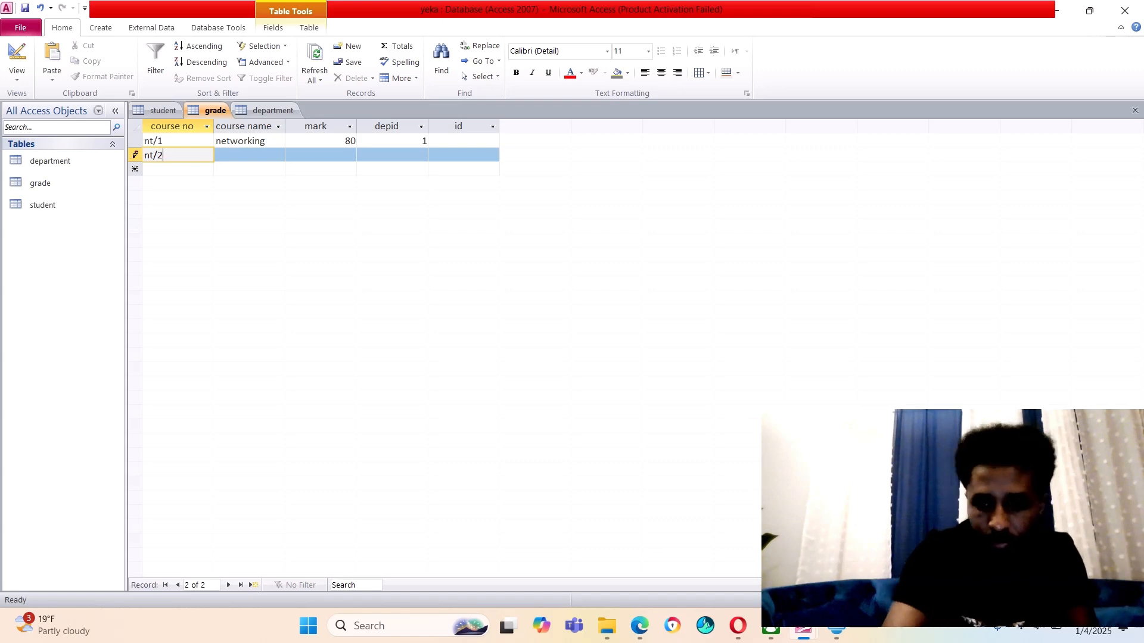
Fill in course name it, mark 96 and depid 3, then save the grade table
key(Tab)
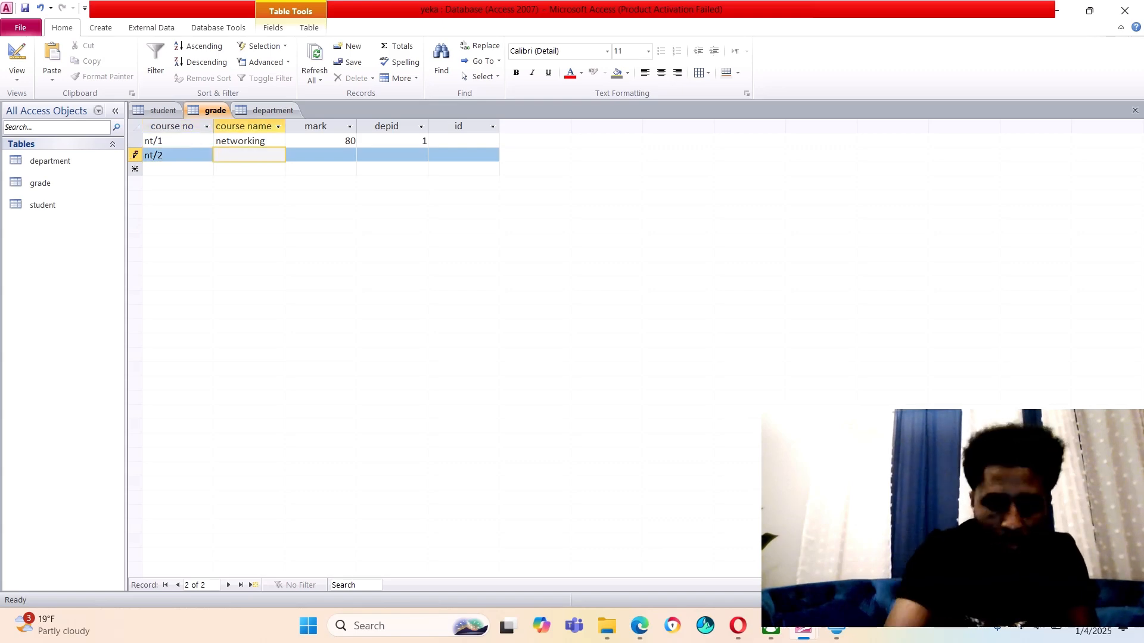
text(it)
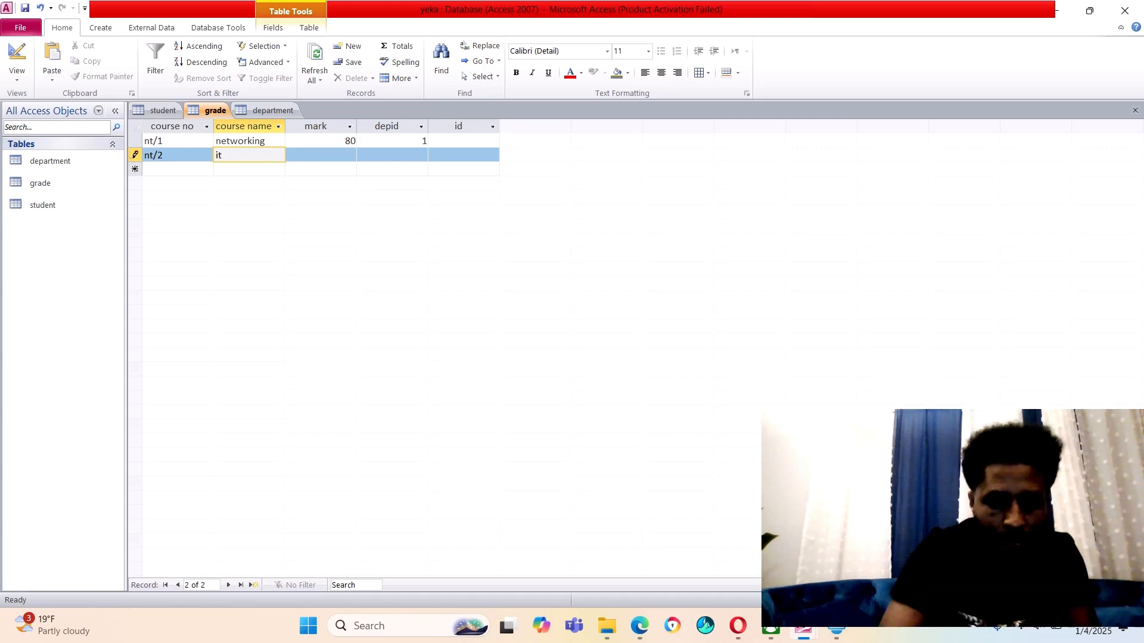
key(Tab)
text(9)
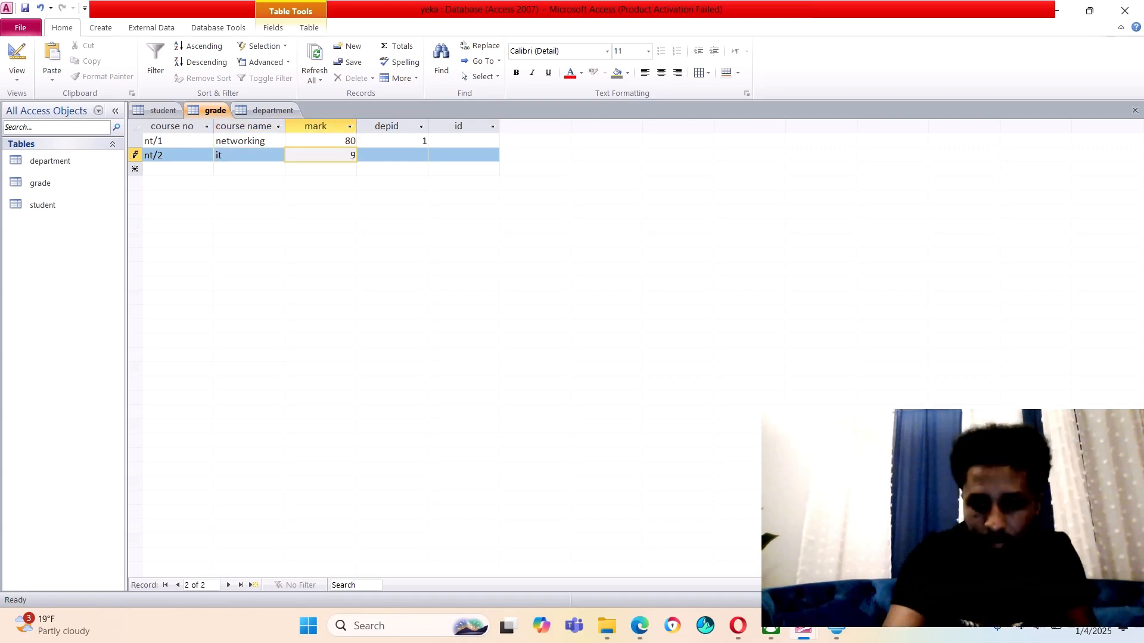
text(6)
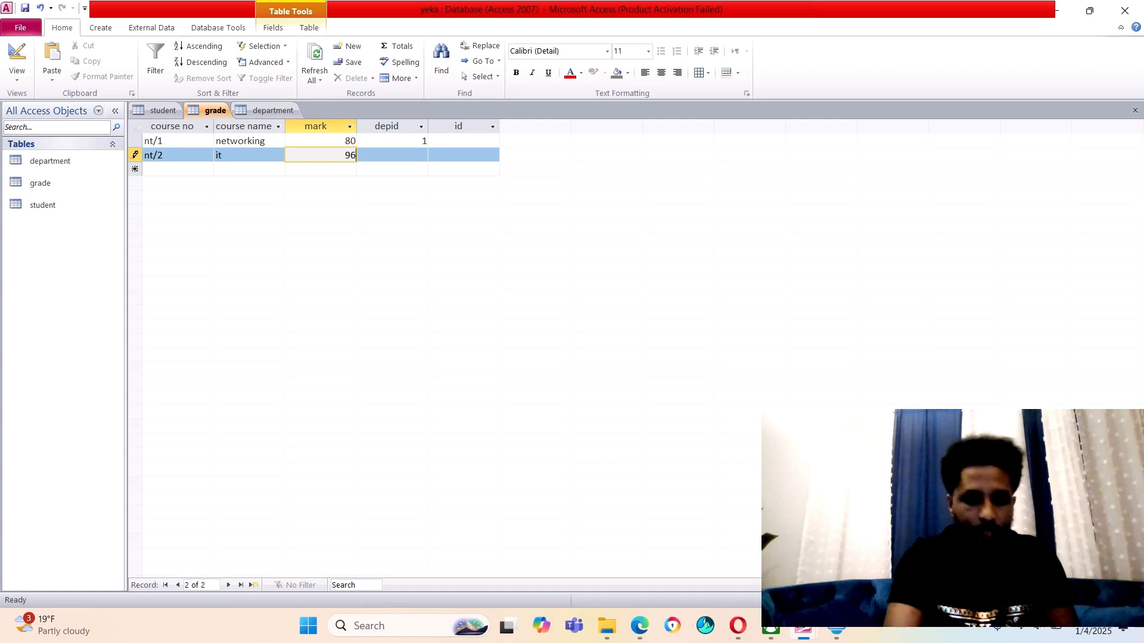
key(Tab)
text(3)
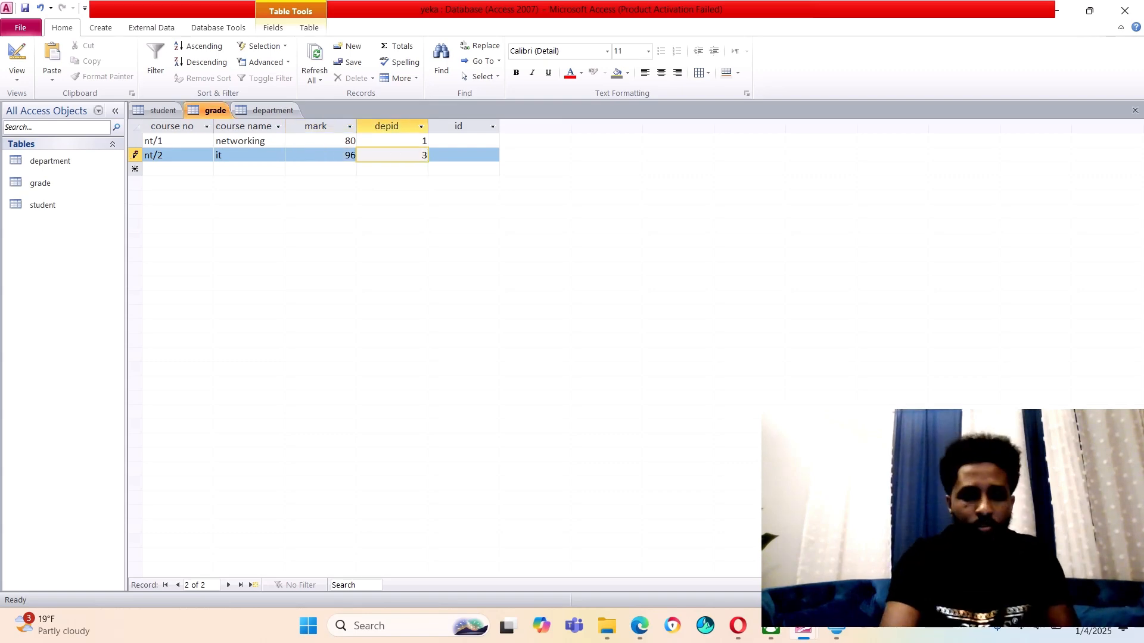
right_click(215, 111)
click(247, 122)
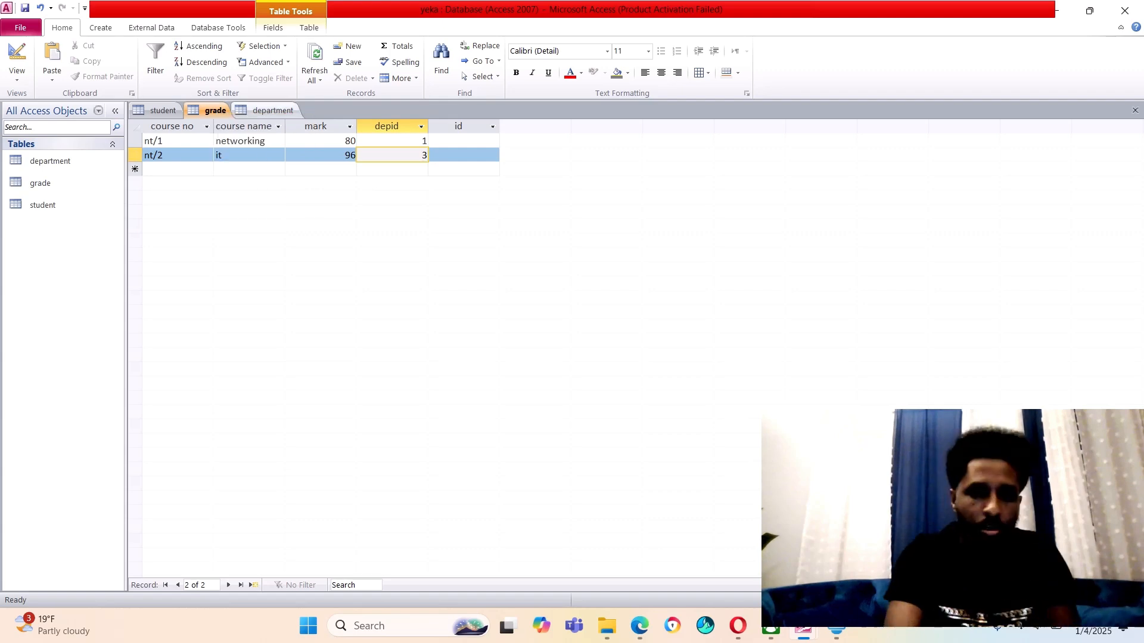
Open the department table in Datasheet View and add depid 1 networking
click(273, 110)
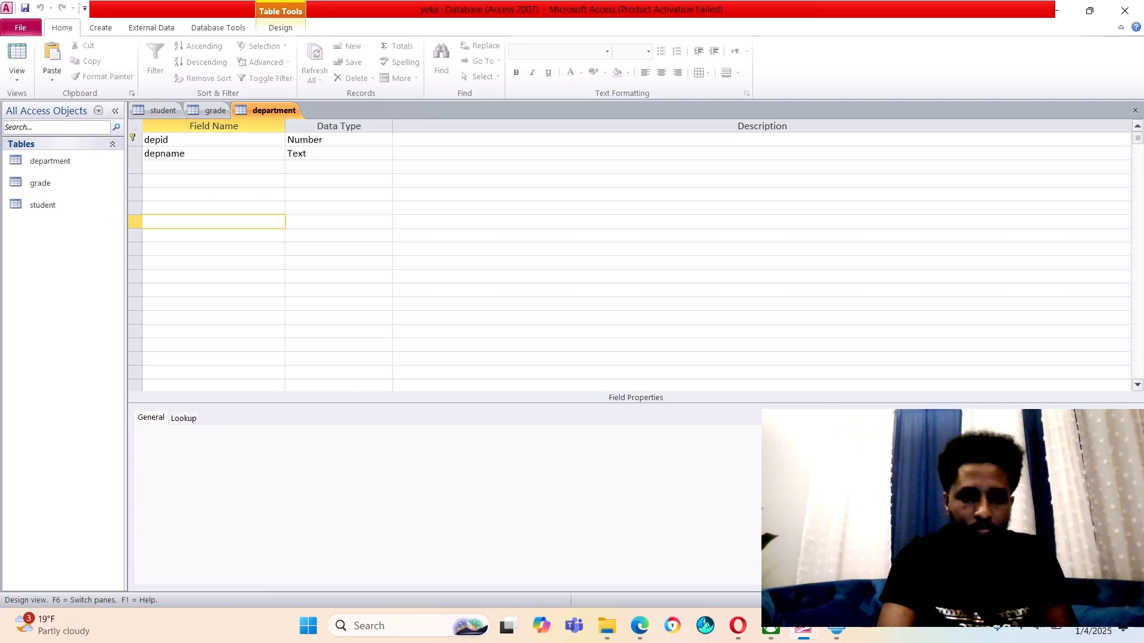
right_click(266, 110)
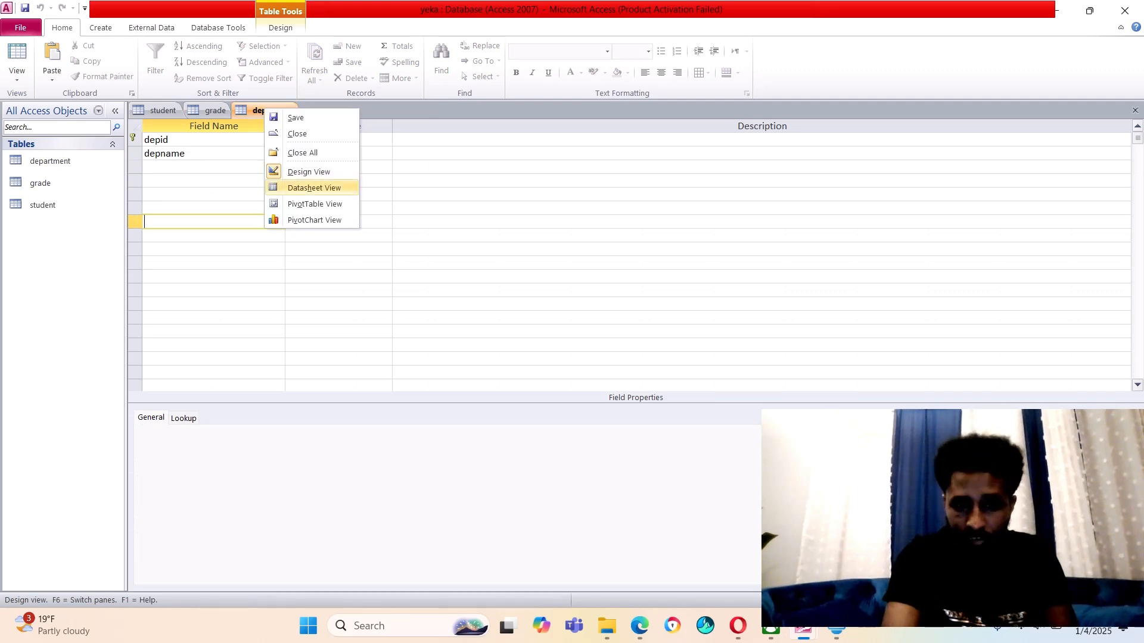
key(Return)
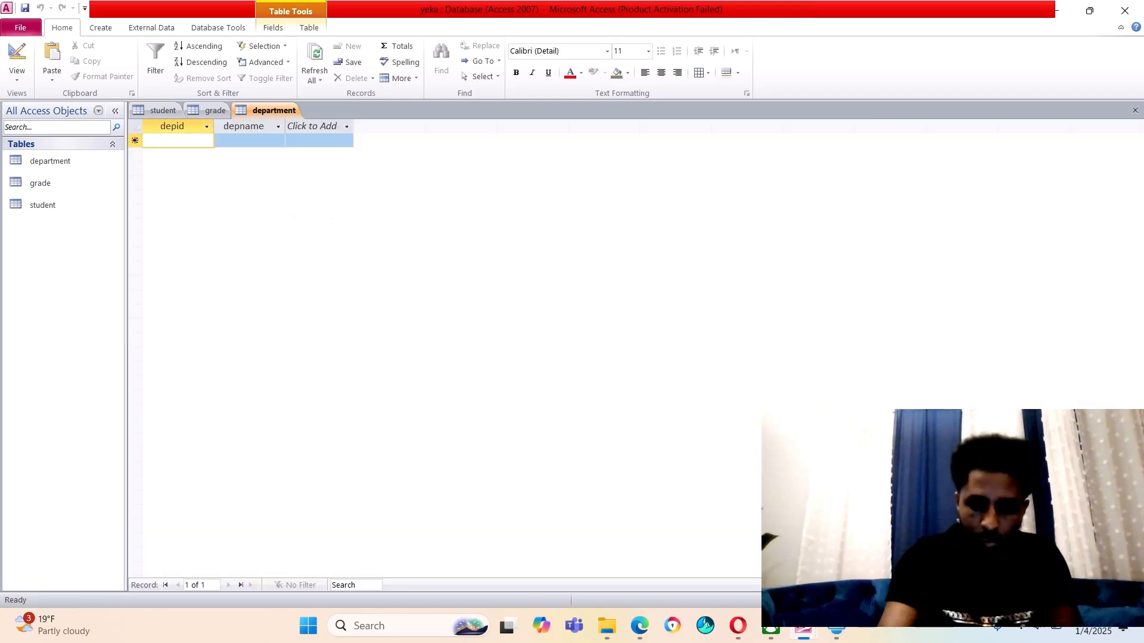
text(1)
key(Tab)
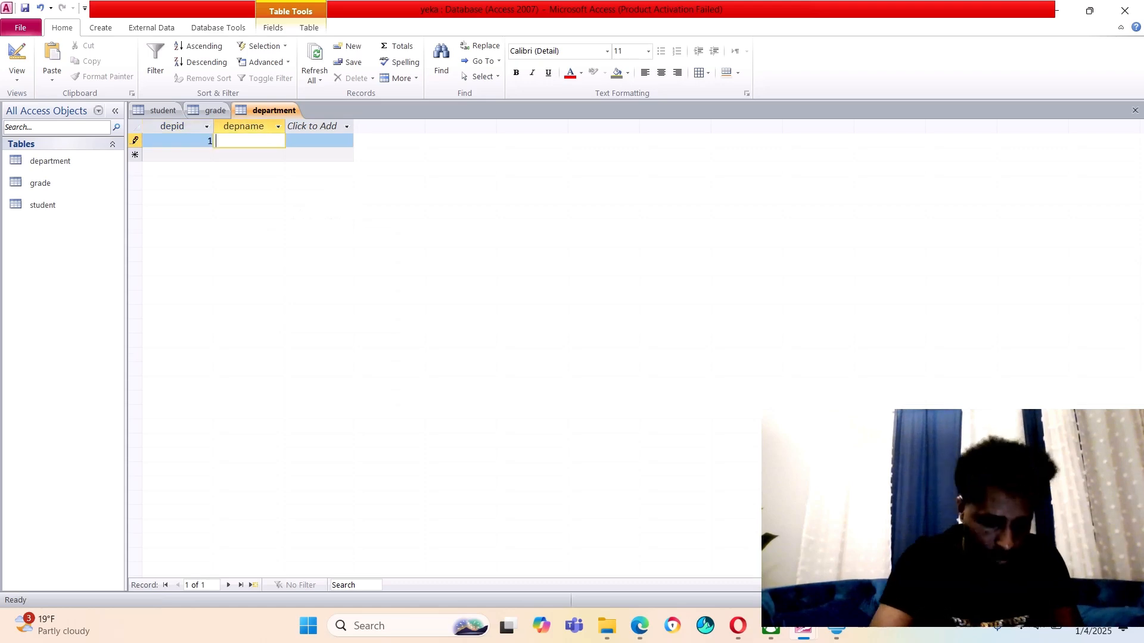
text(ne)
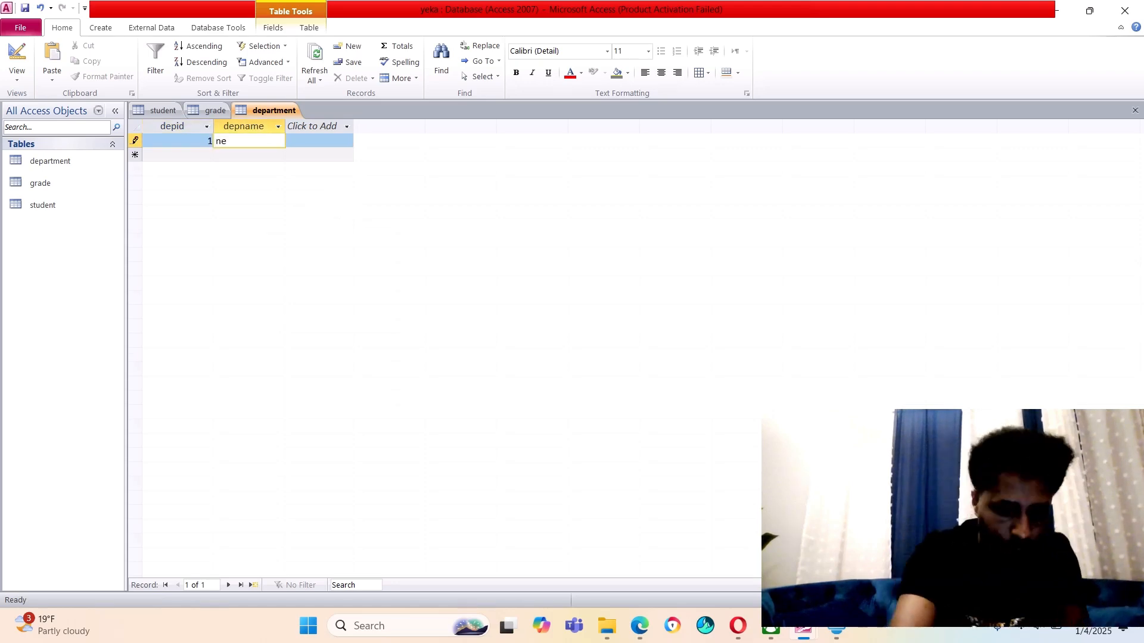
text(two)
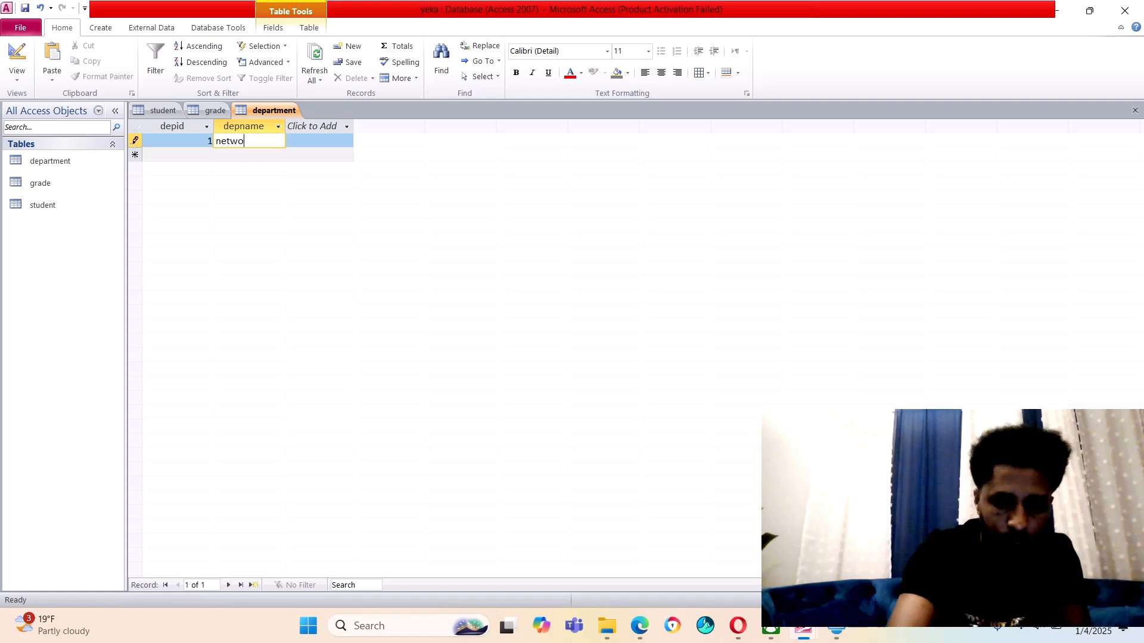
text(rking)
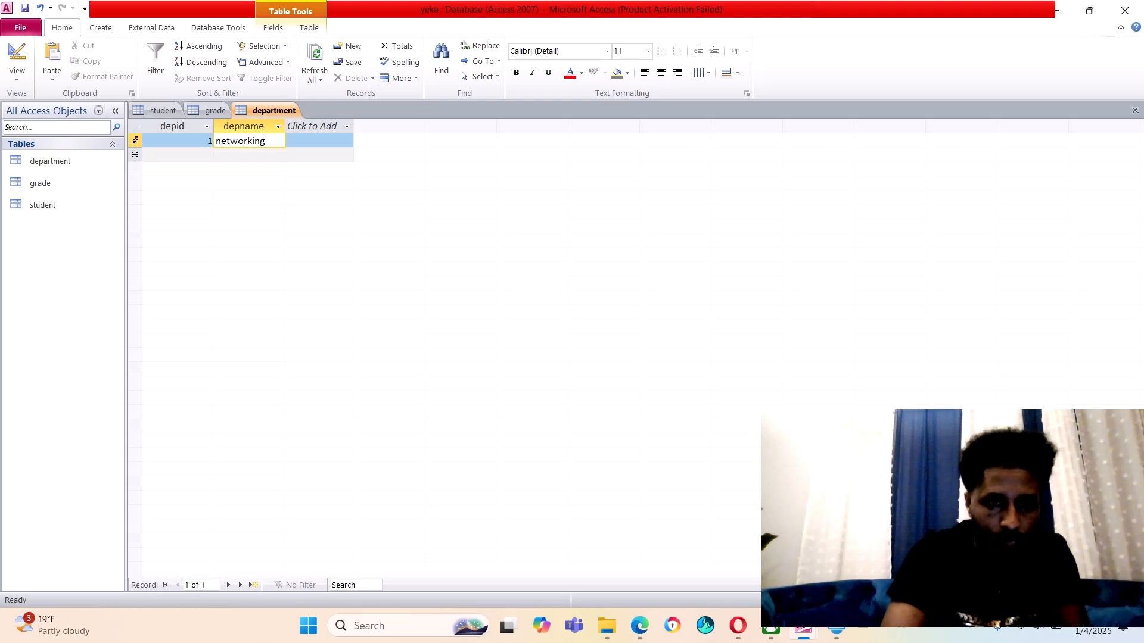
key(Tab)
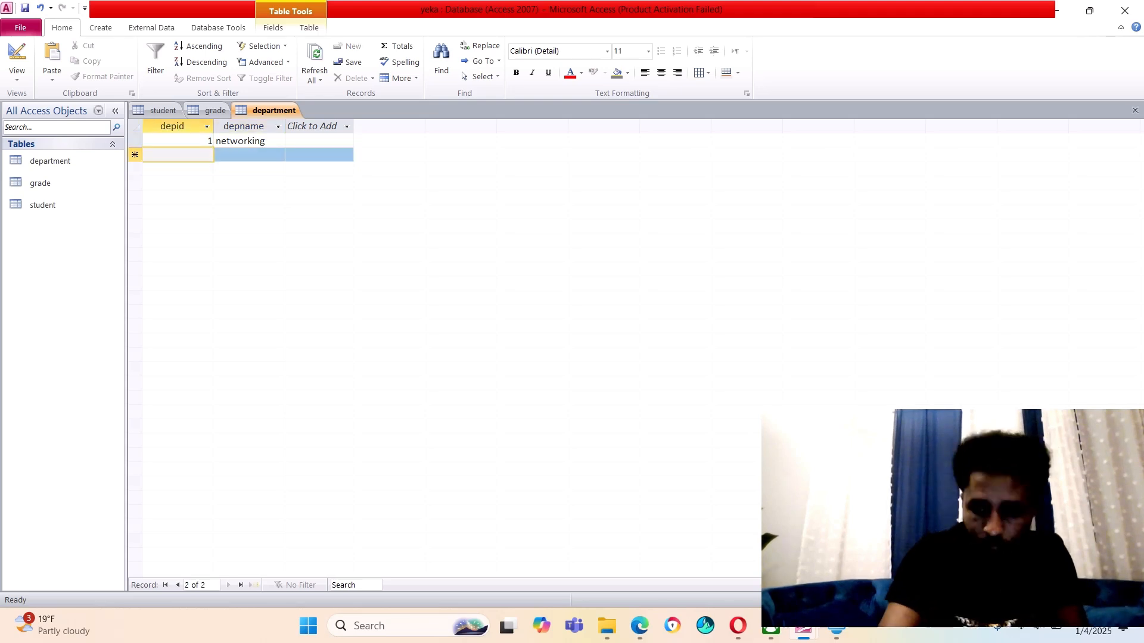
Add a second department with depid 2 named it
text(2)
key(Tab)
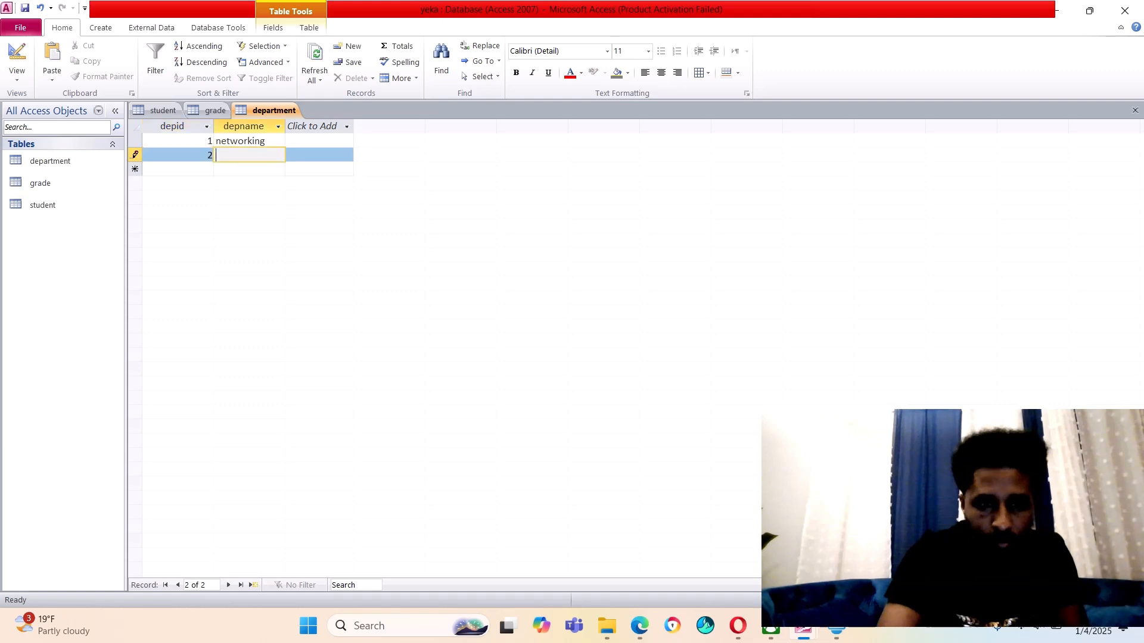
text(it)
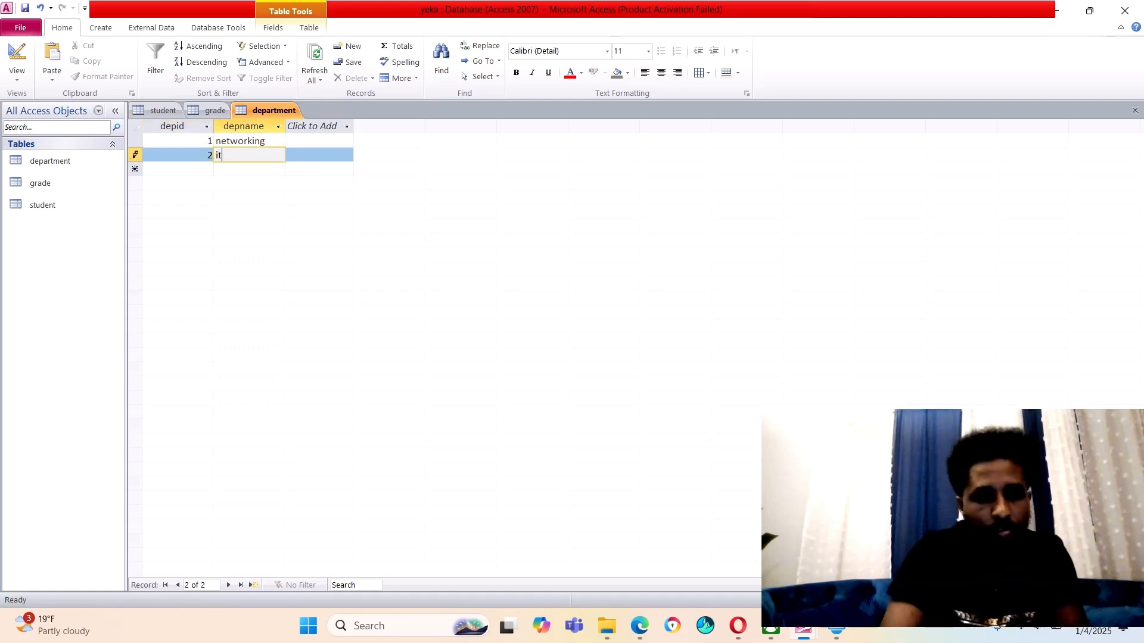
right_click(262, 111)
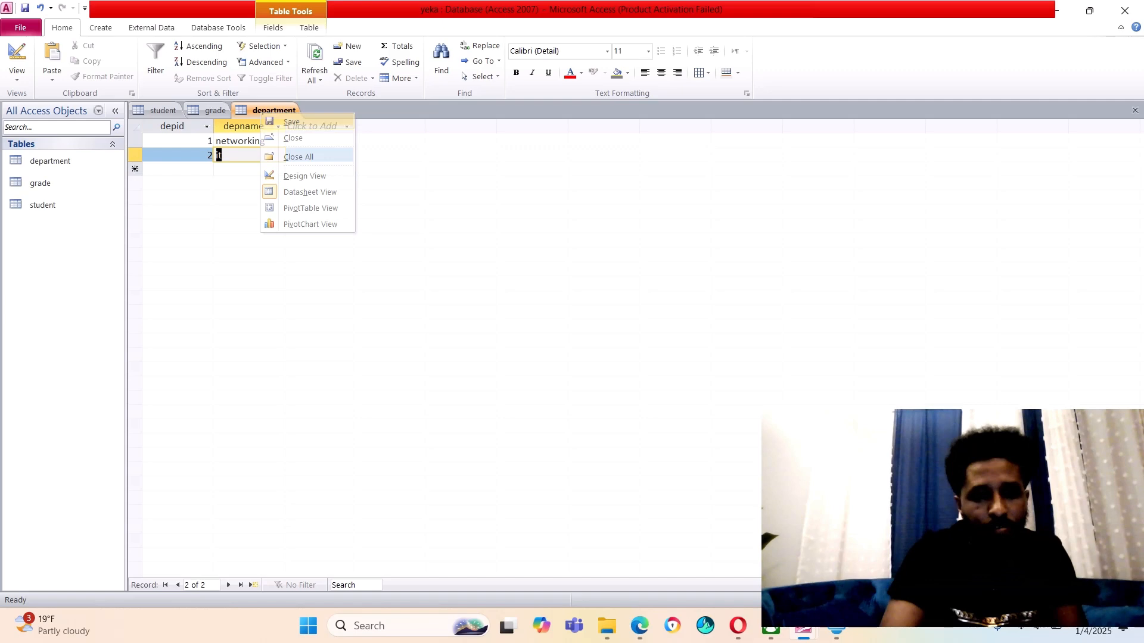
key(Escape)
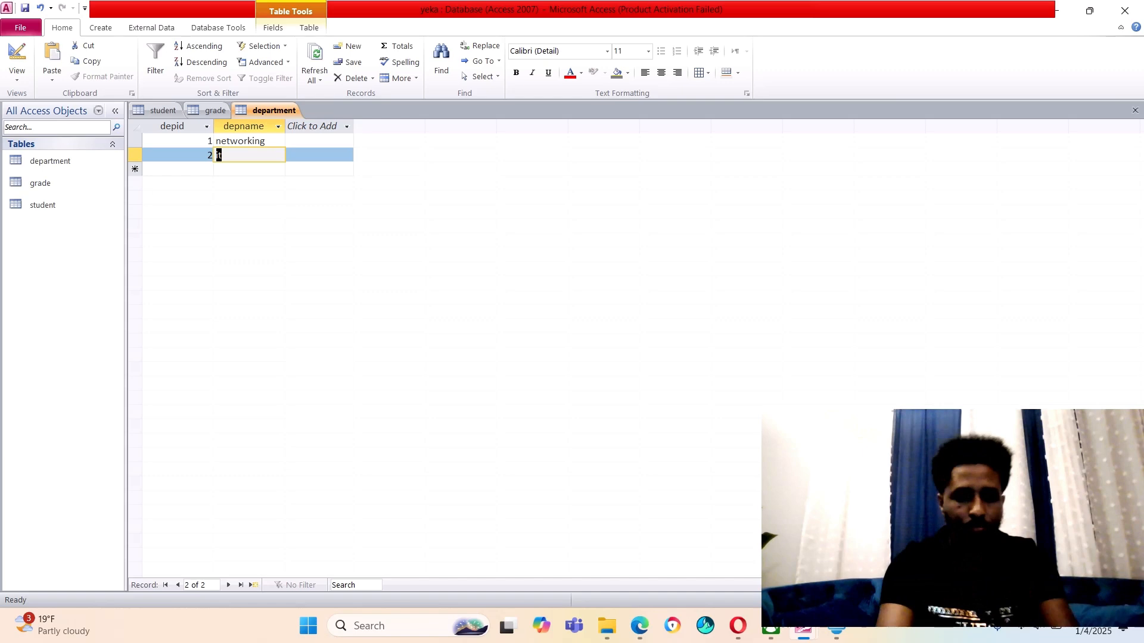
Close the department, grade and student table tabs one after another
right_click(289, 112)
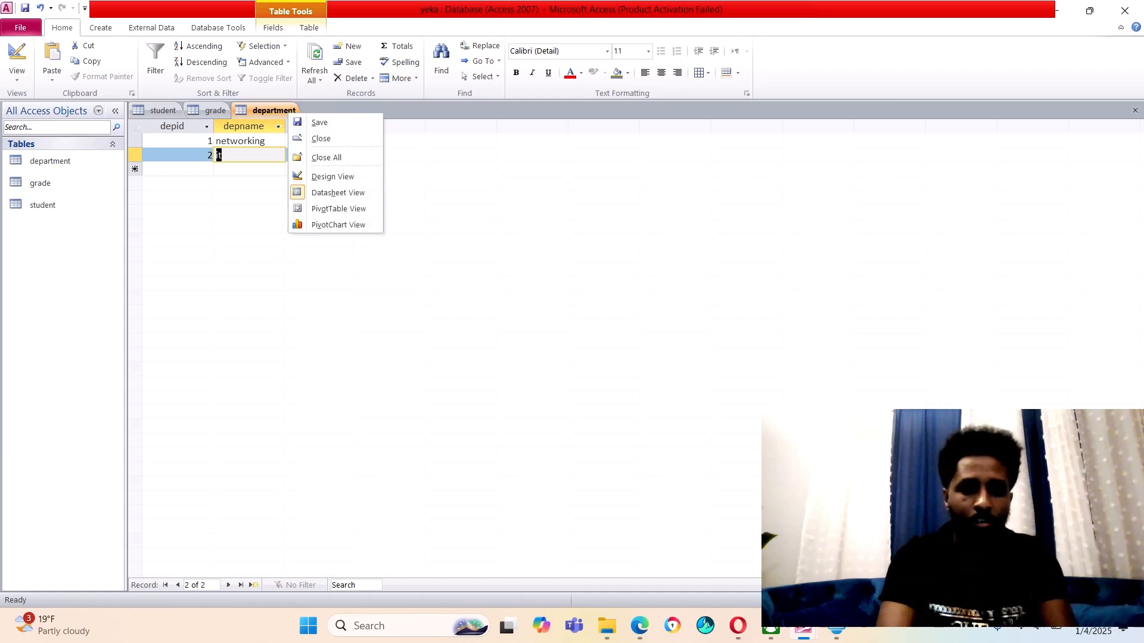
click(321, 138)
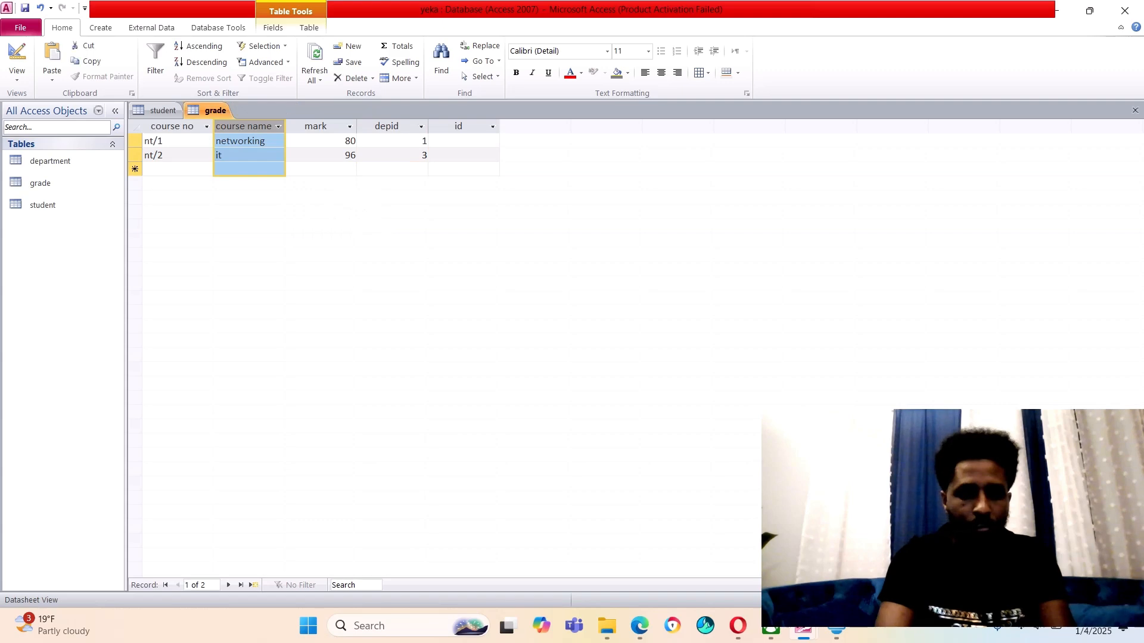
right_click(216, 110)
click(244, 136)
right_click(161, 110)
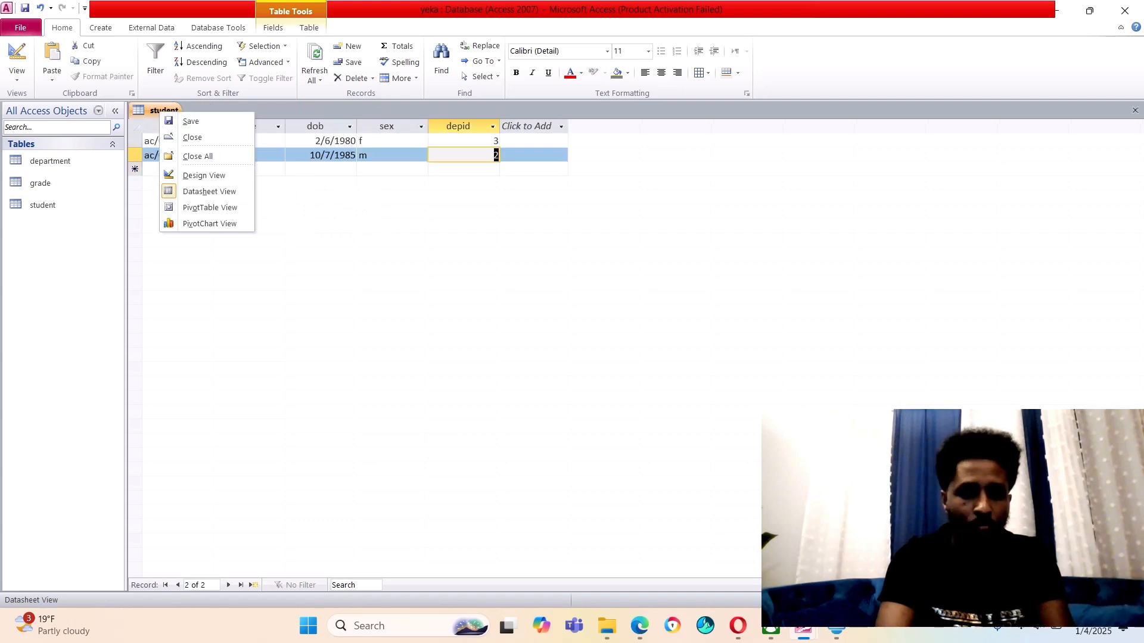
click(192, 137)
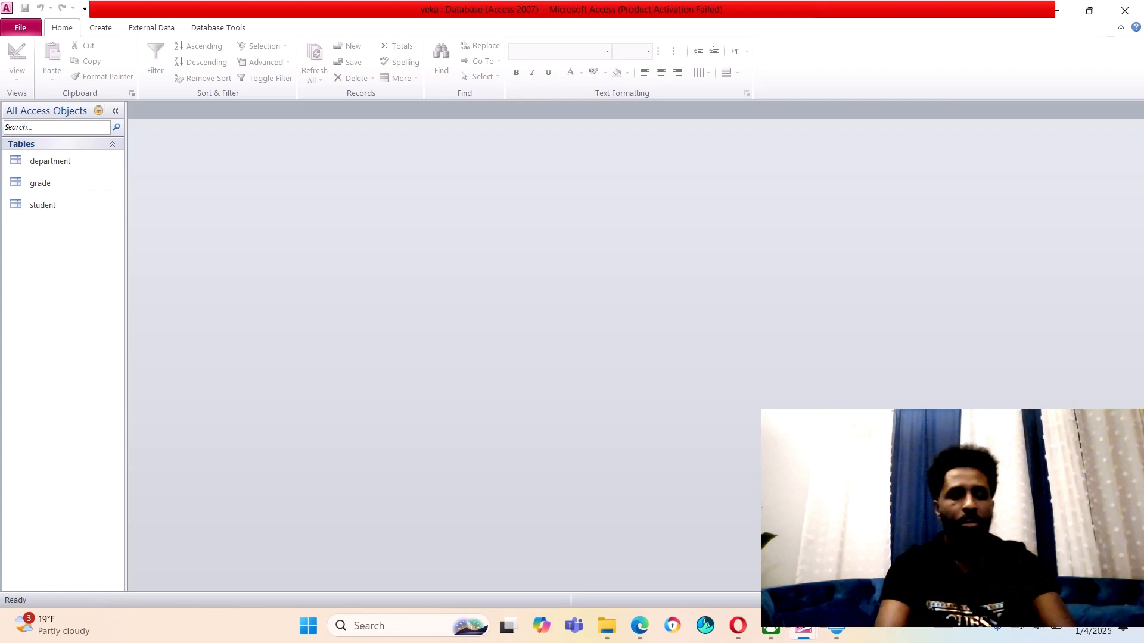
click(100, 27)
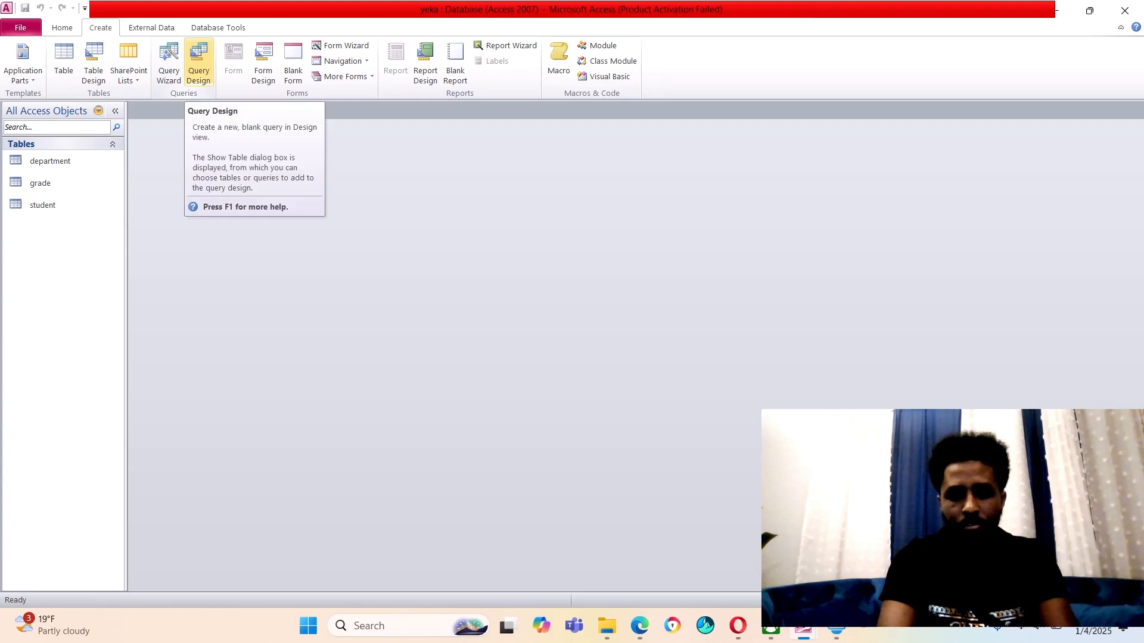
Create a new Query Design based on the student table
click(199, 60)
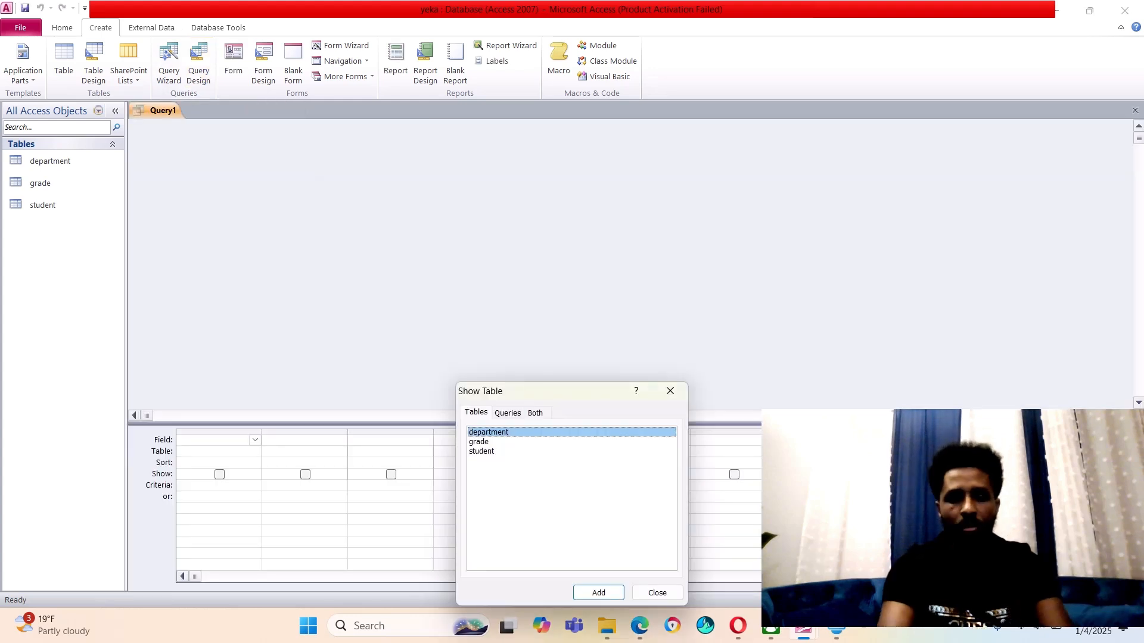
click(481, 452)
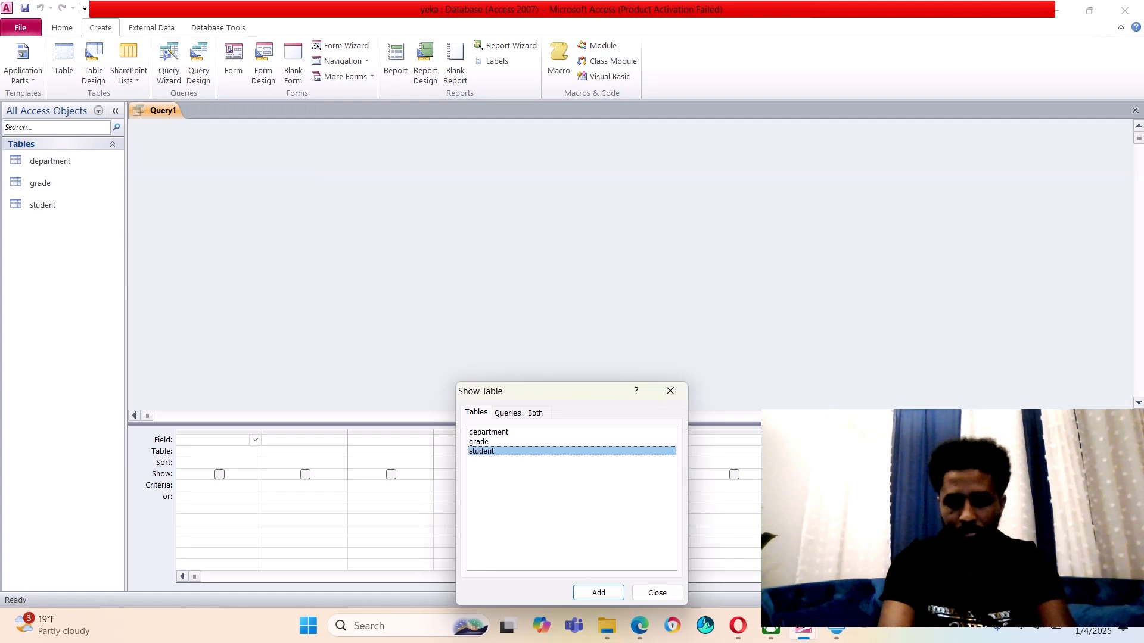
click(599, 592)
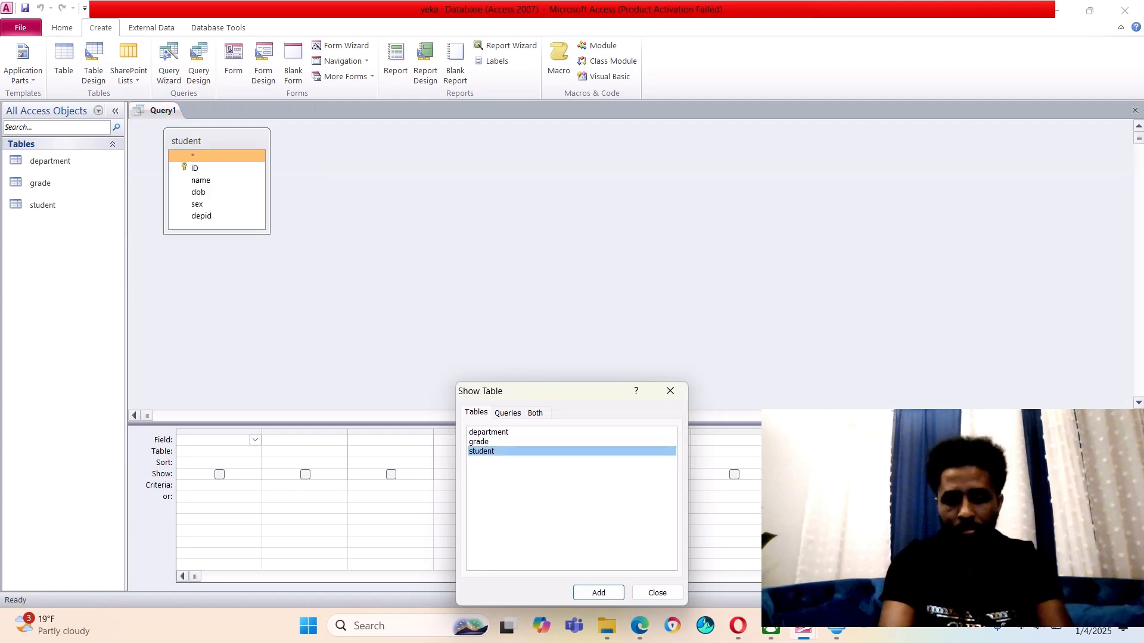
click(658, 592)
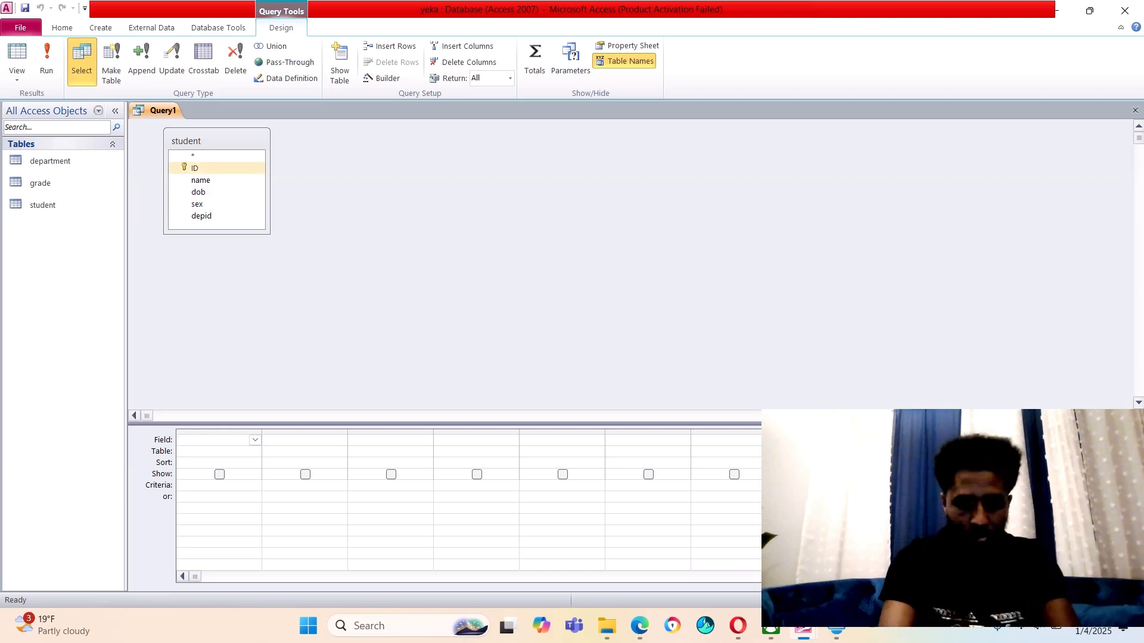
Add the ID, name, dob, sex and depid fields to the query grid
double_click(195, 168)
double_click(201, 180)
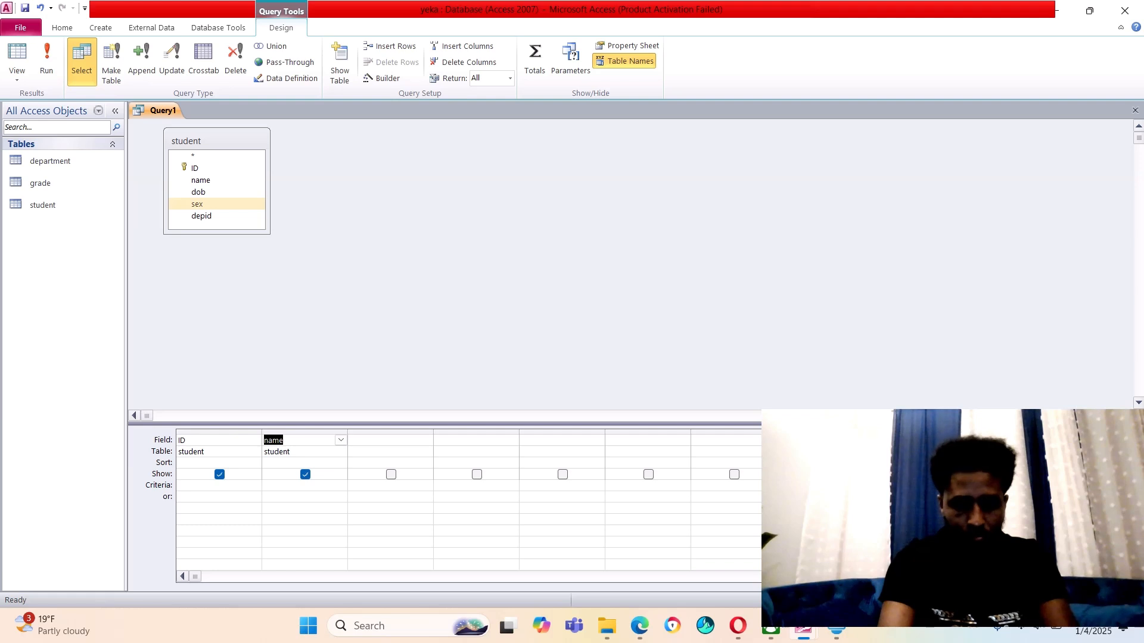
double_click(198, 192)
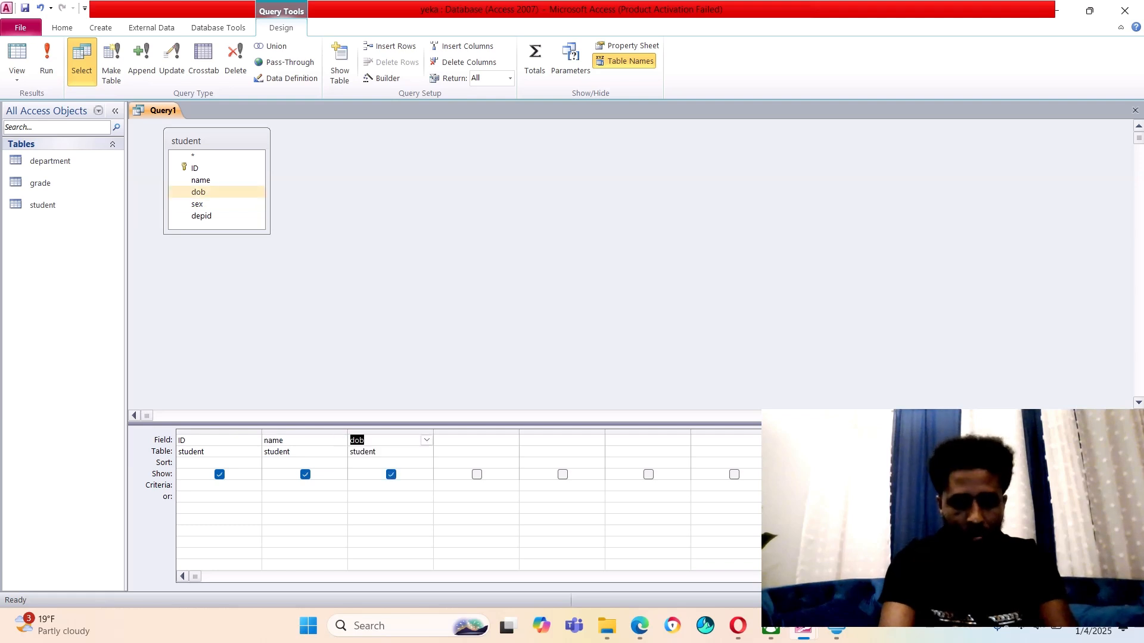
double_click(197, 204)
click(201, 215)
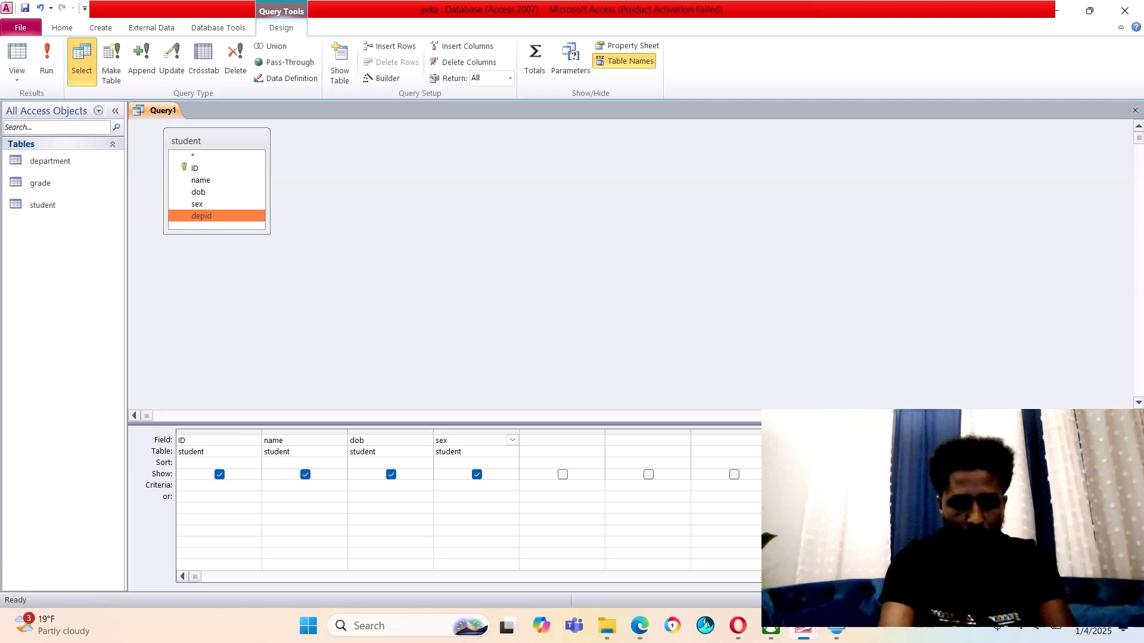
double_click(201, 216)
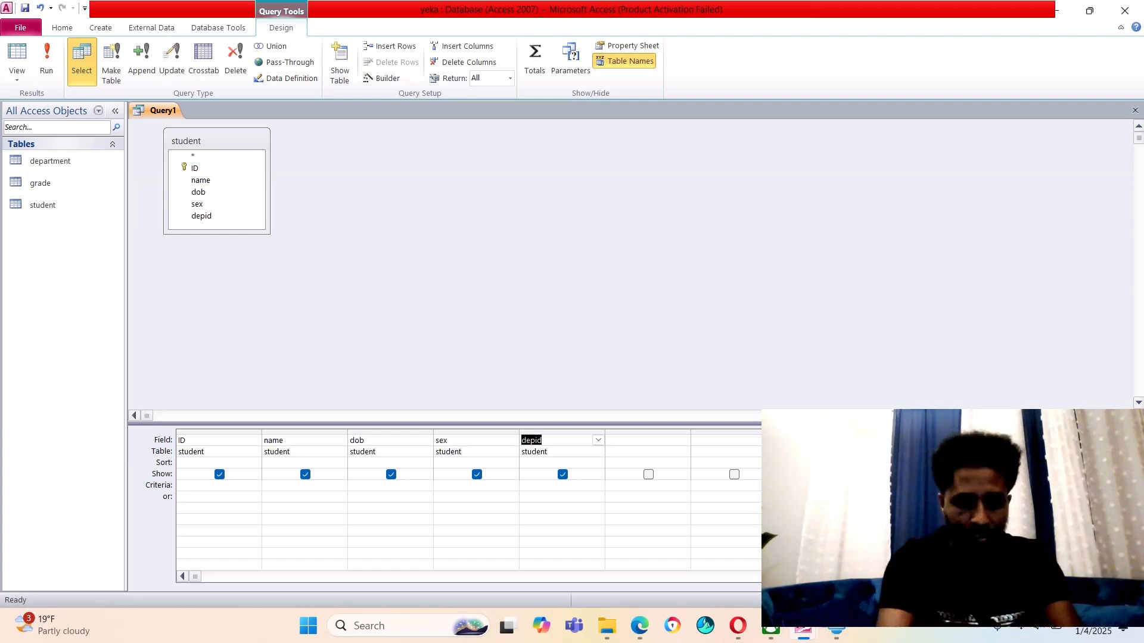
click(477, 486)
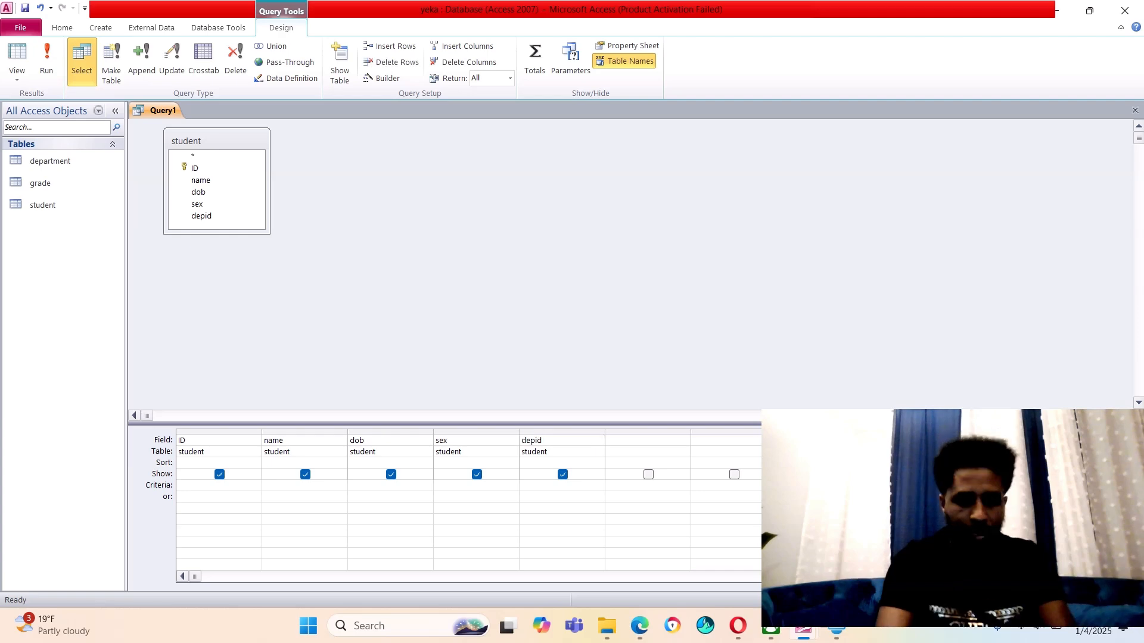
click(304, 486)
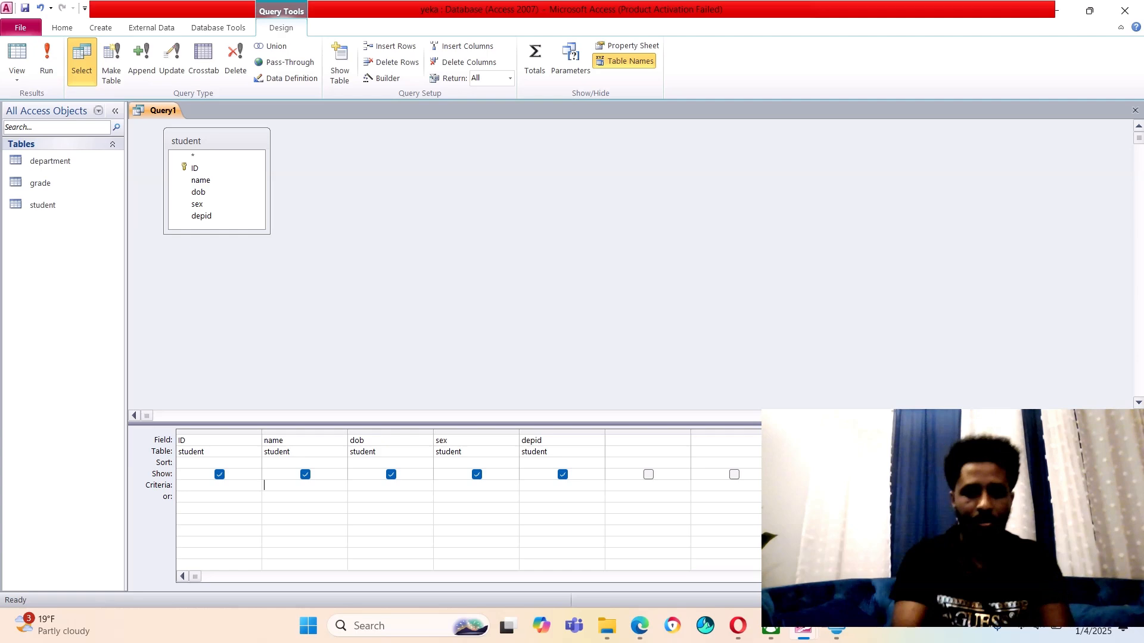
Enter teslim as the name criterion and run the query to show one record
text(tes)
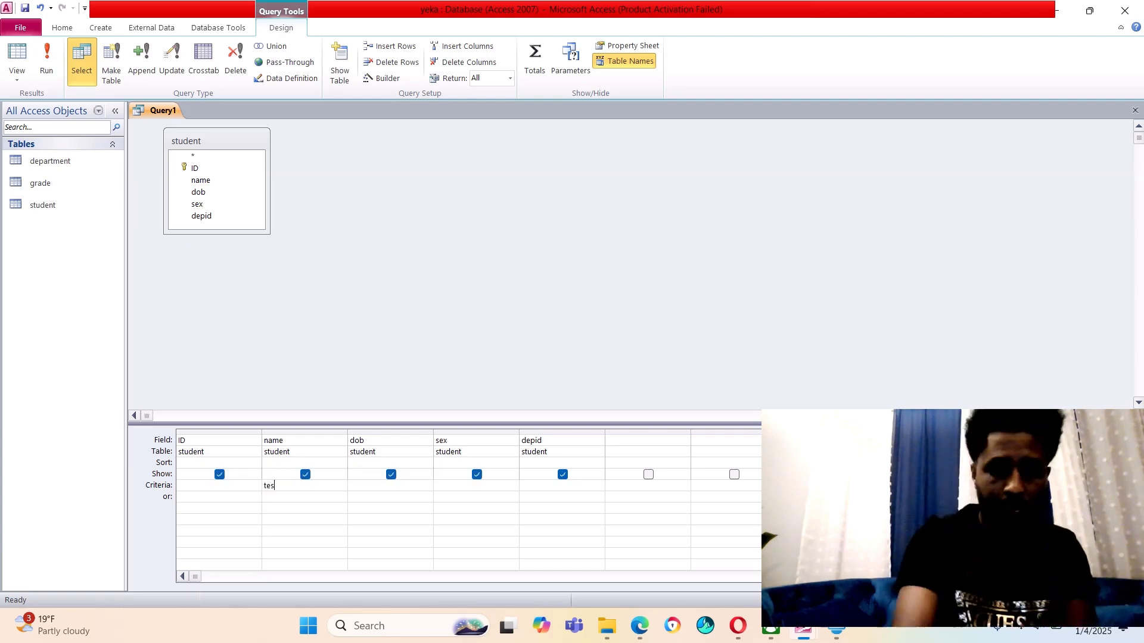
text(lim)
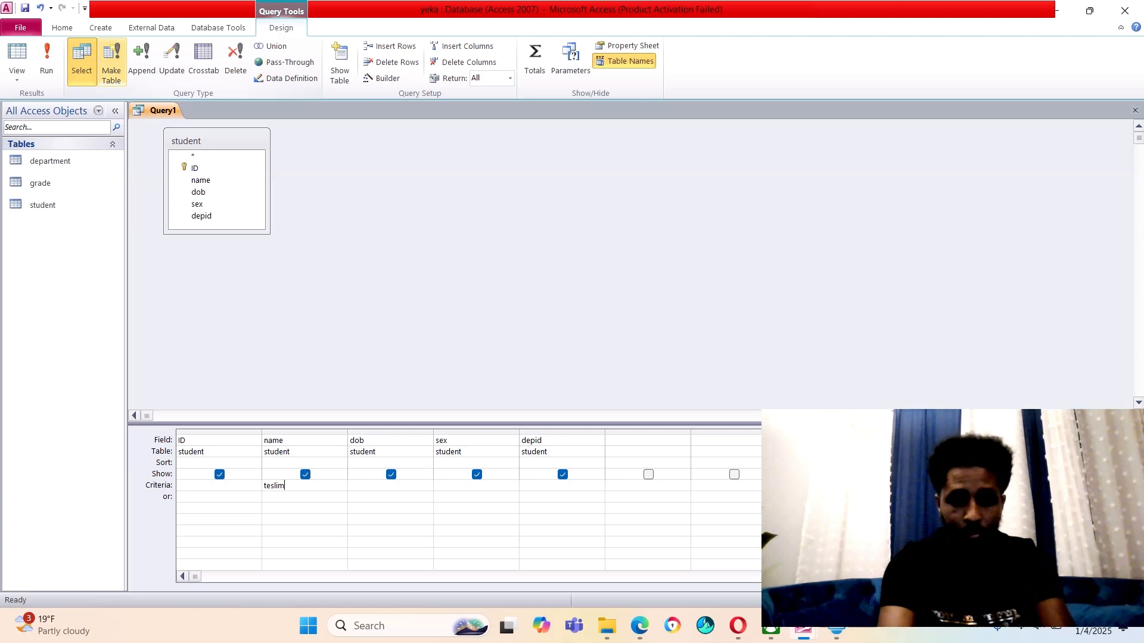
click(47, 60)
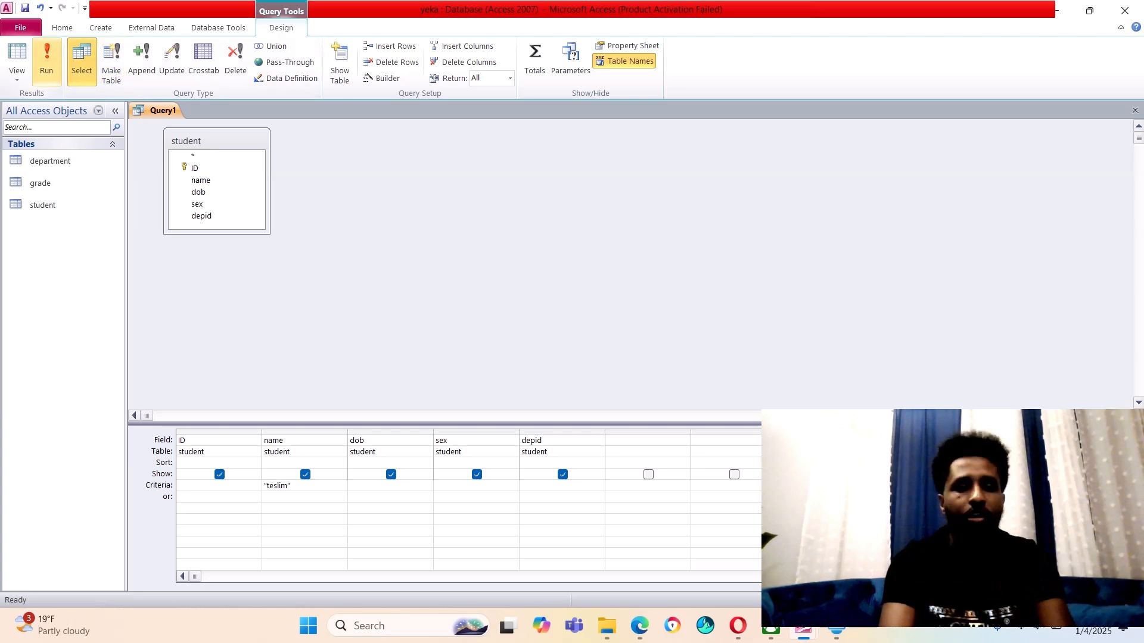
click(47, 59)
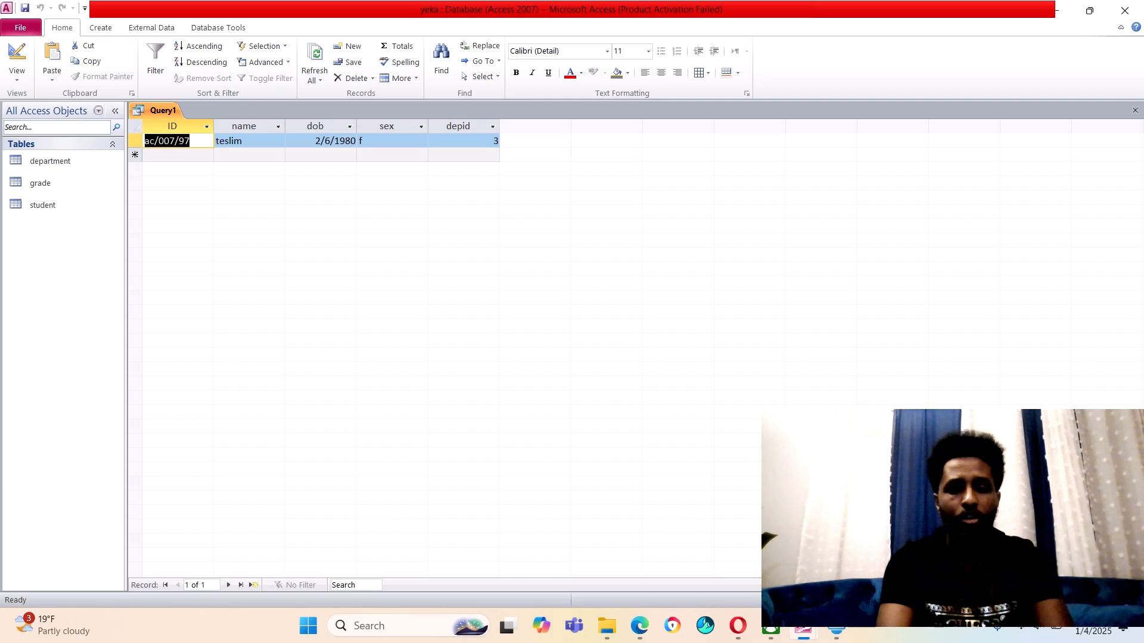
Save the filtered query under the name select
right_click(161, 111)
click(191, 120)
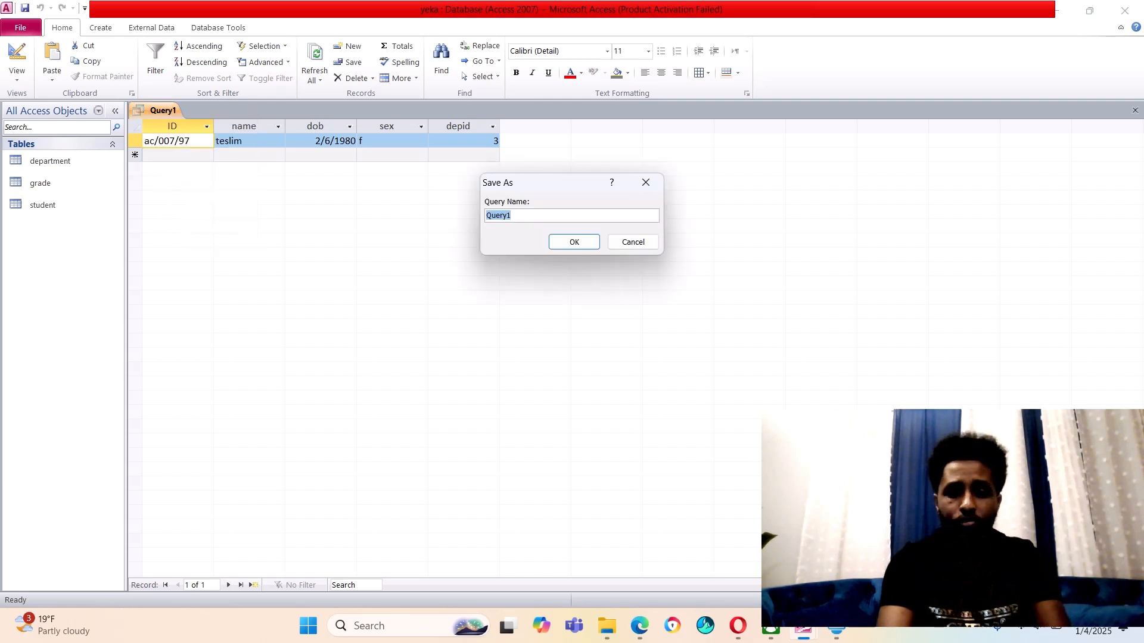
text(select)
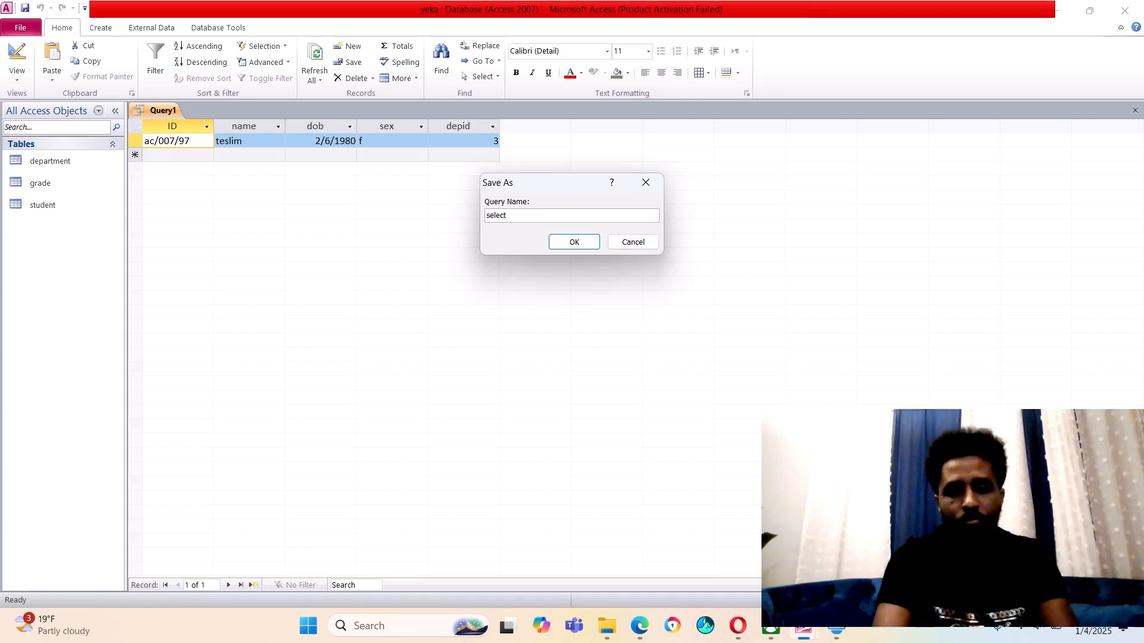
key(Return)
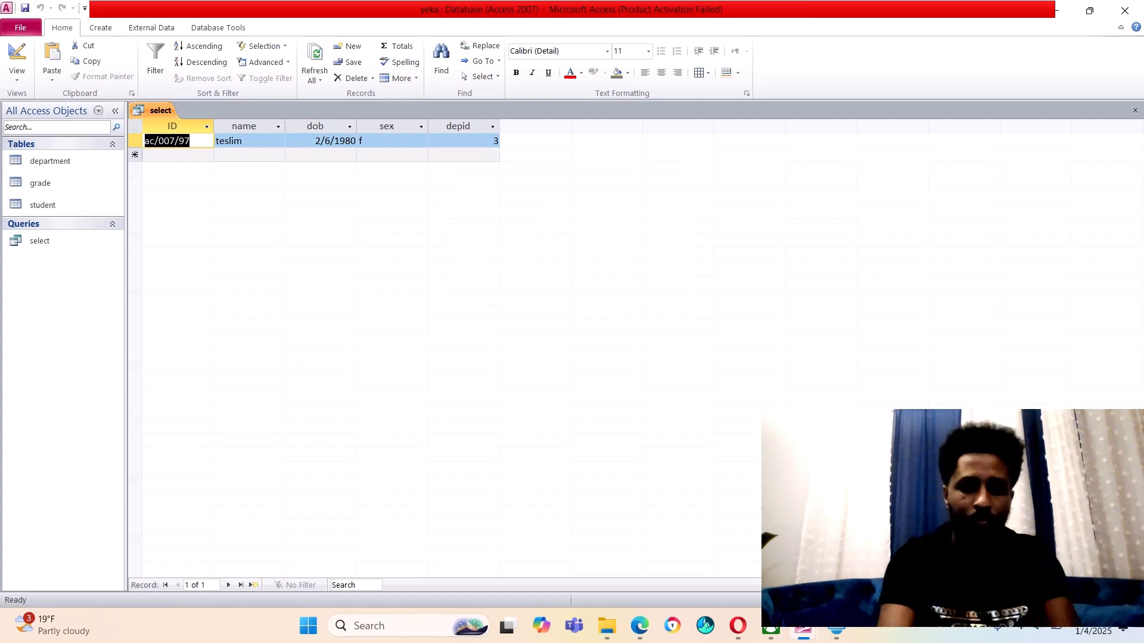
Close the saved select query
right_click(164, 111)
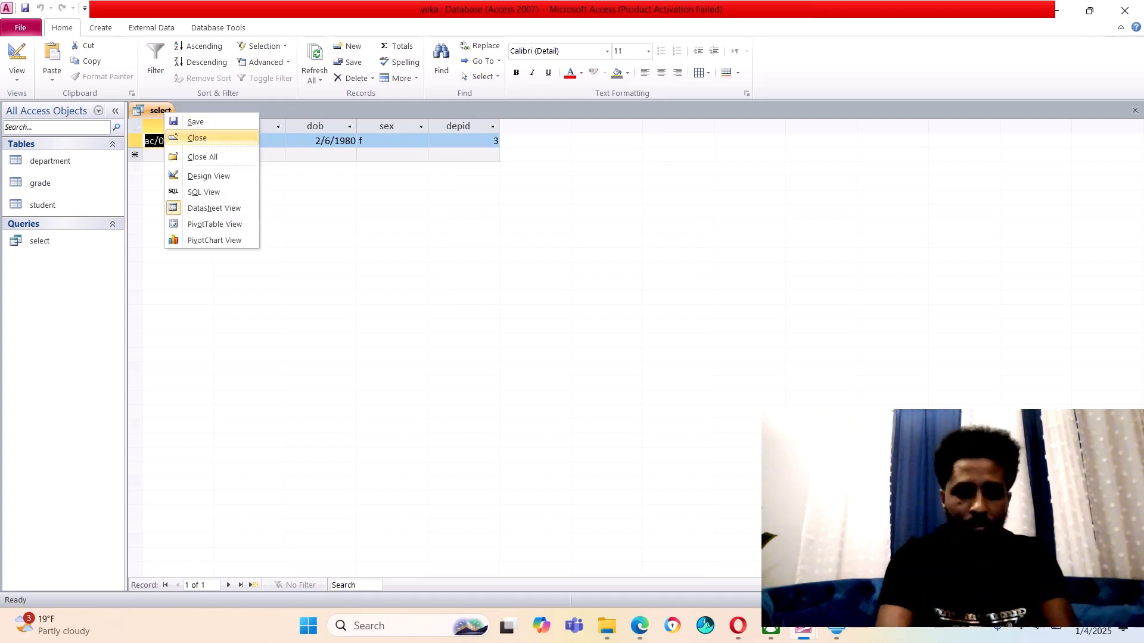
click(189, 136)
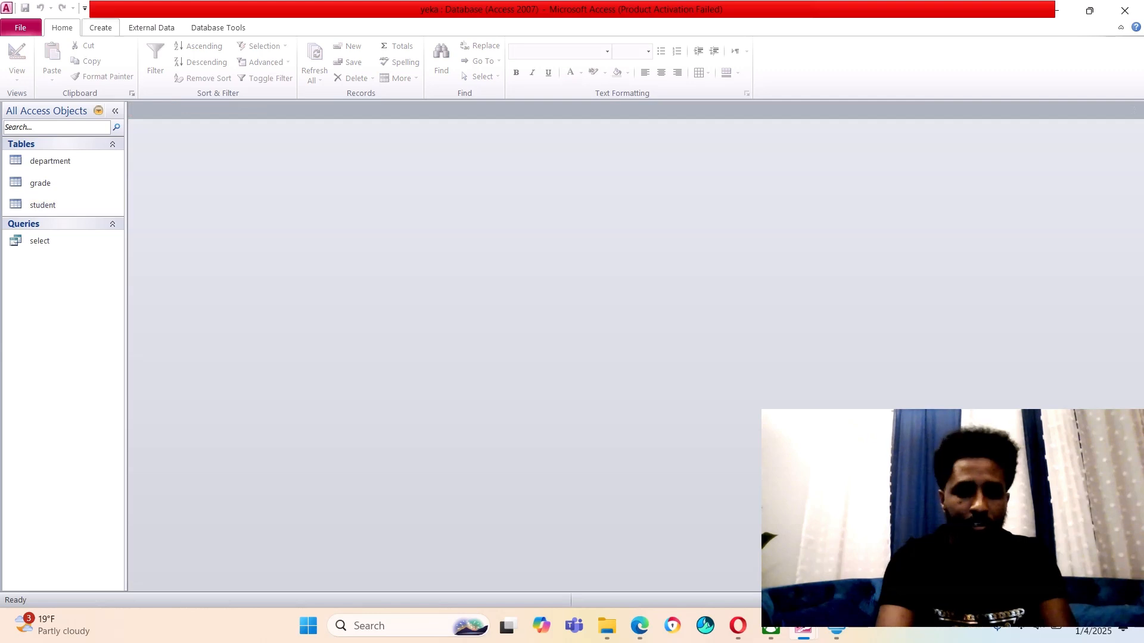
click(100, 27)
Start a new design-view query on the student table with ID, name, dob, sex and depid
click(198, 63)
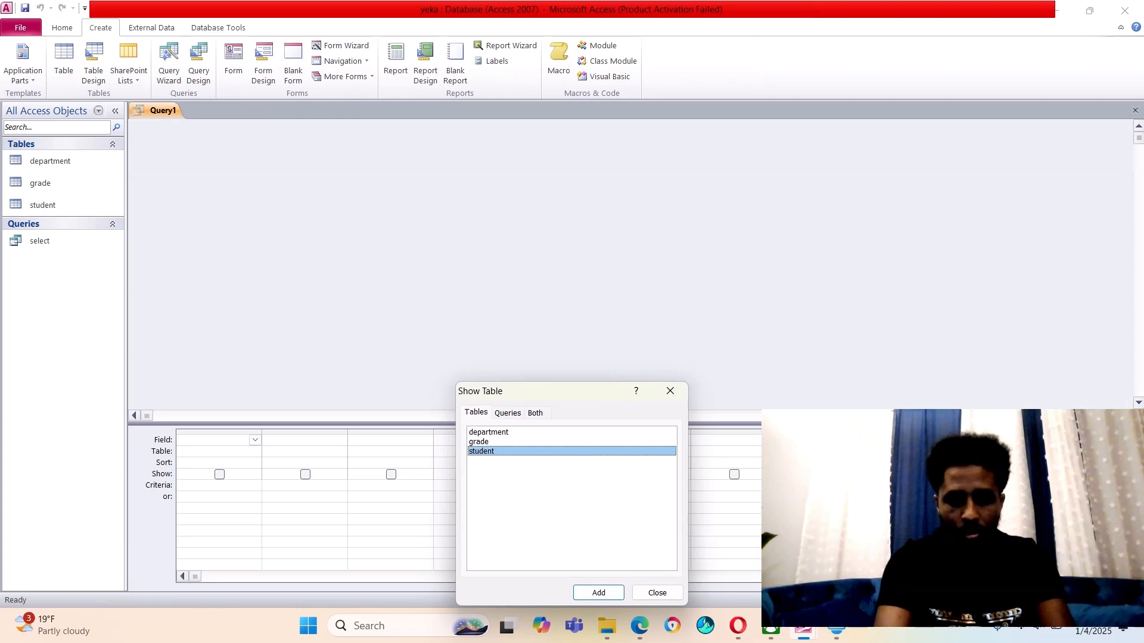
key(Return)
key(Tab)
key(Return)
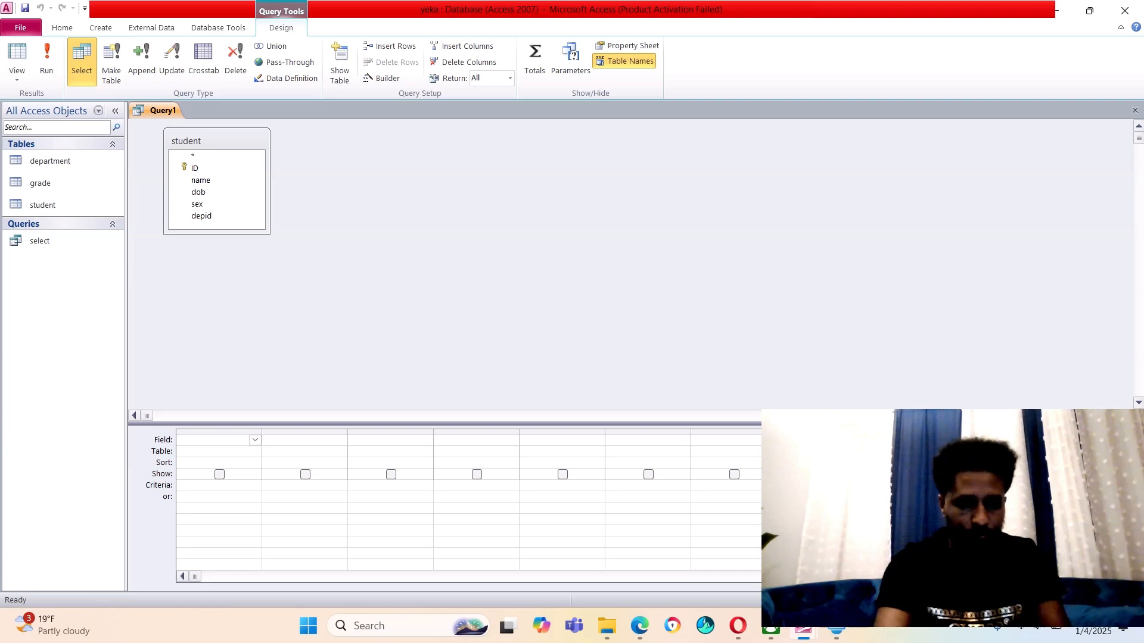
click(195, 168)
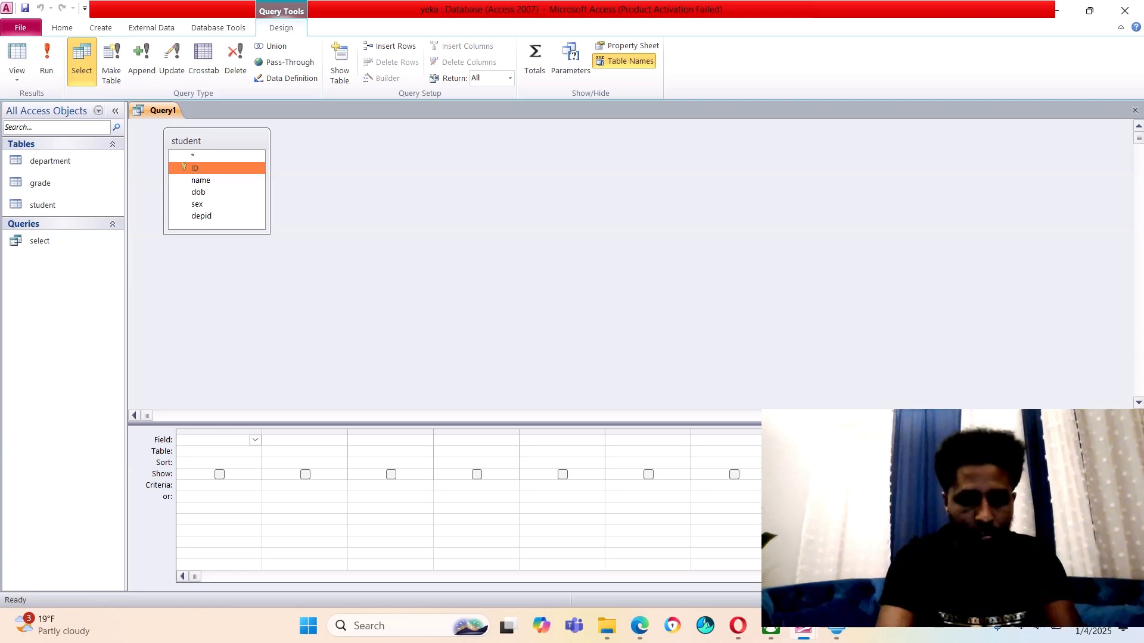
double_click(196, 168)
double_click(200, 180)
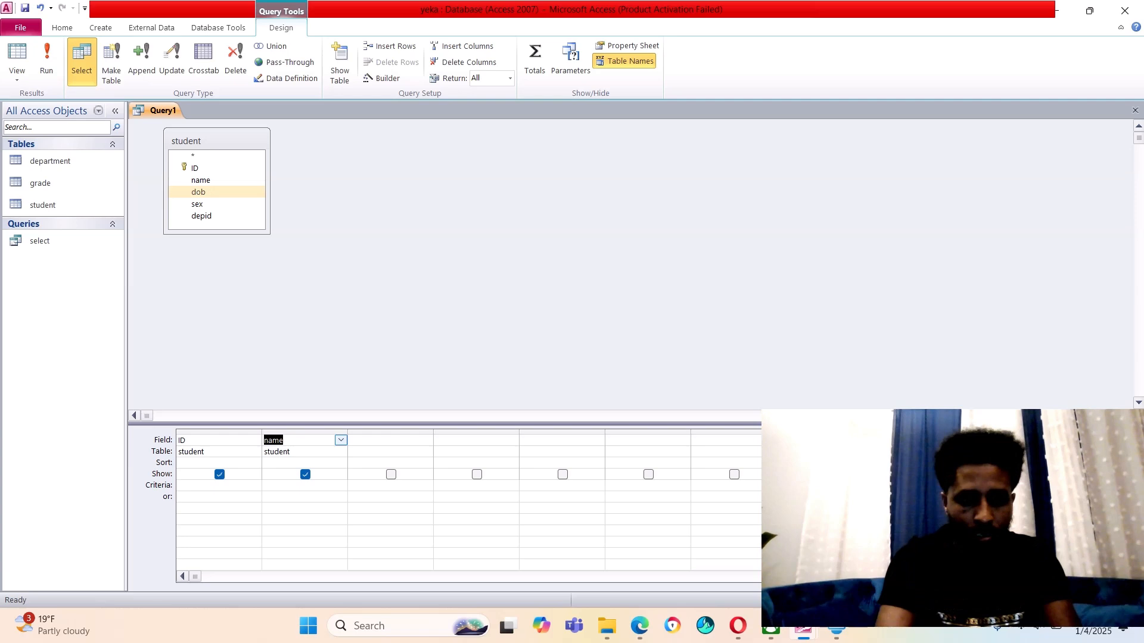
double_click(198, 191)
double_click(197, 204)
double_click(198, 204)
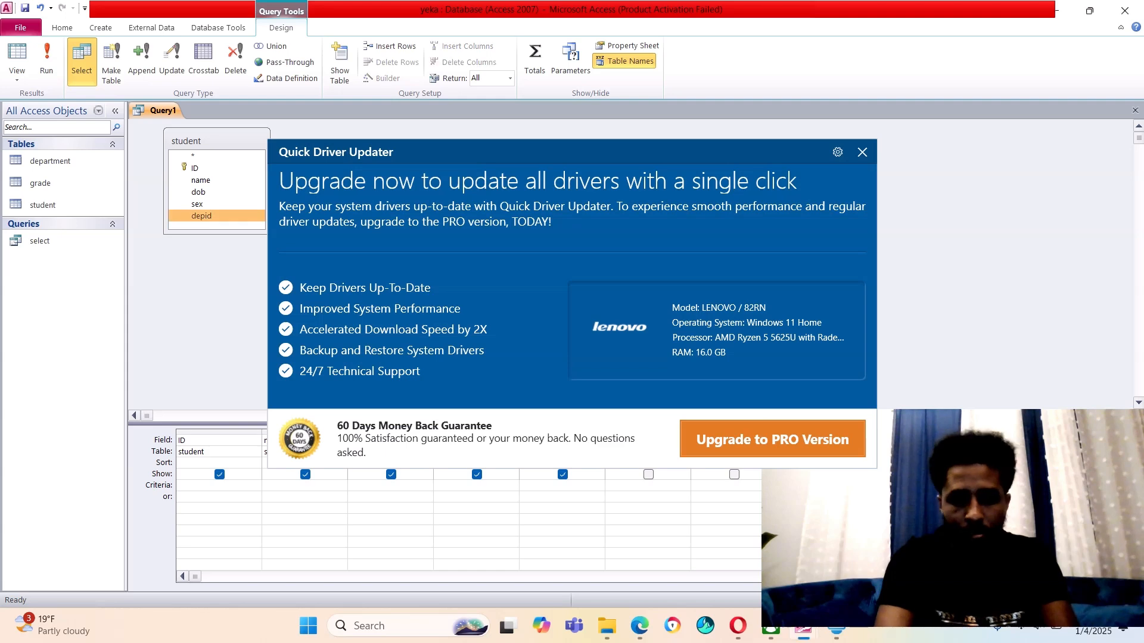
double_click(202, 215)
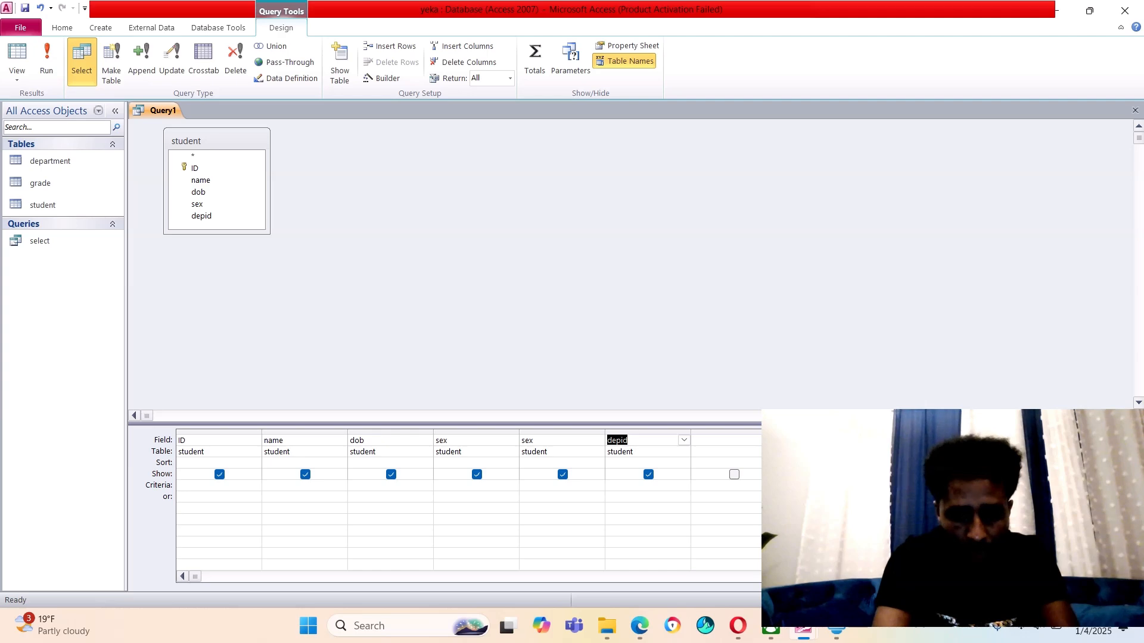
Enter 2 as the depid criterion
click(648, 485)
text(1)
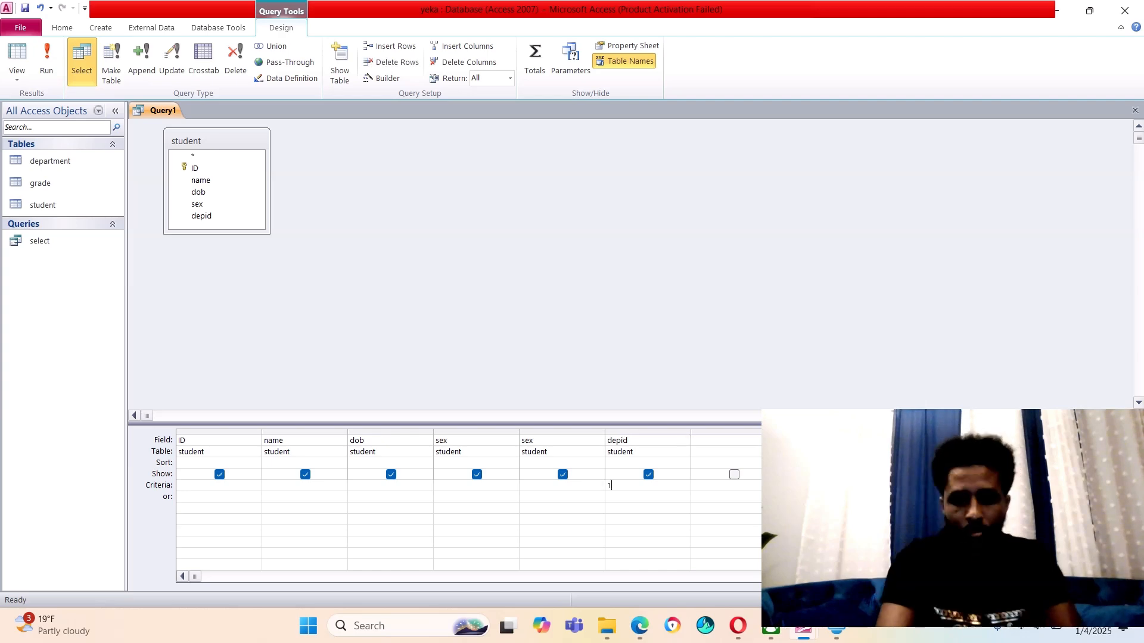
key(BackSpace)
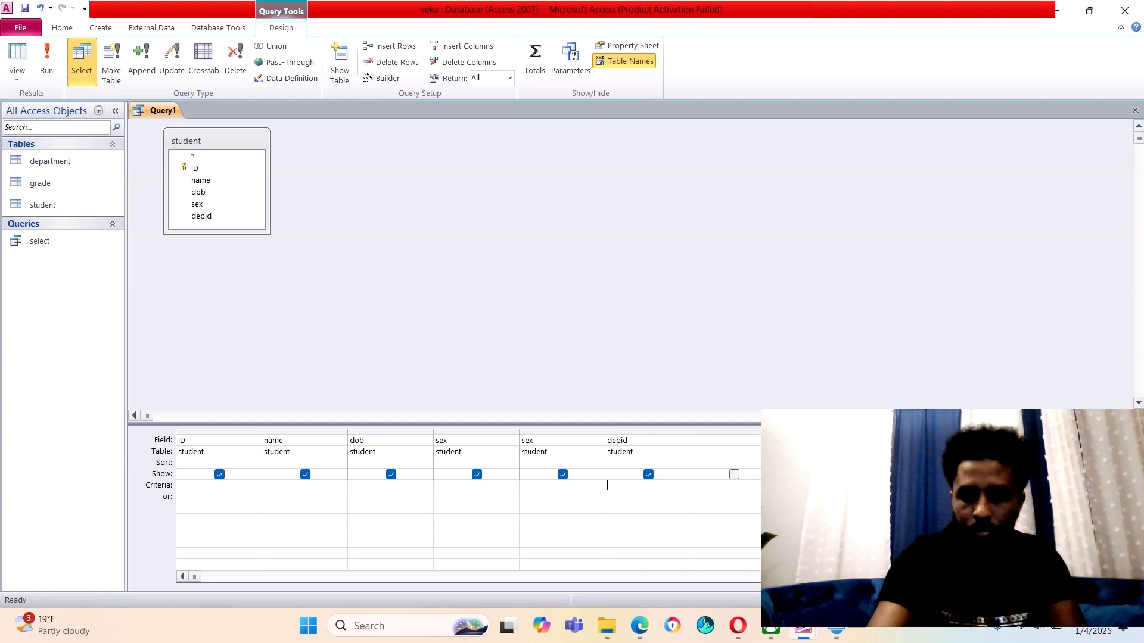
text(2)
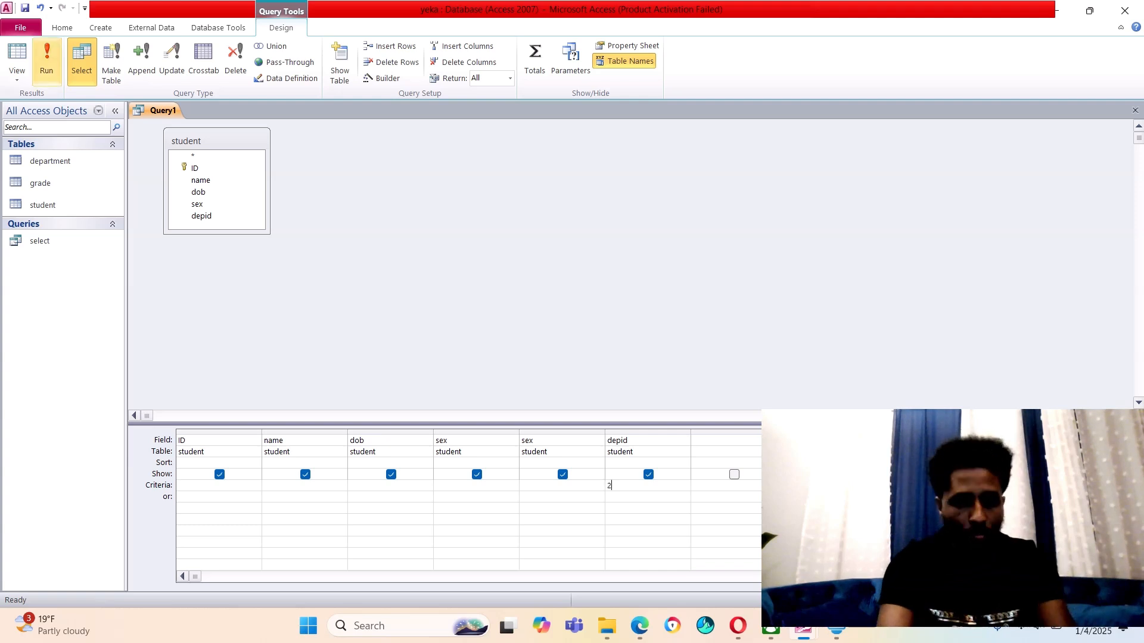
Run the query to see the single depid 2 student, then close Query1 without saving
click(47, 59)
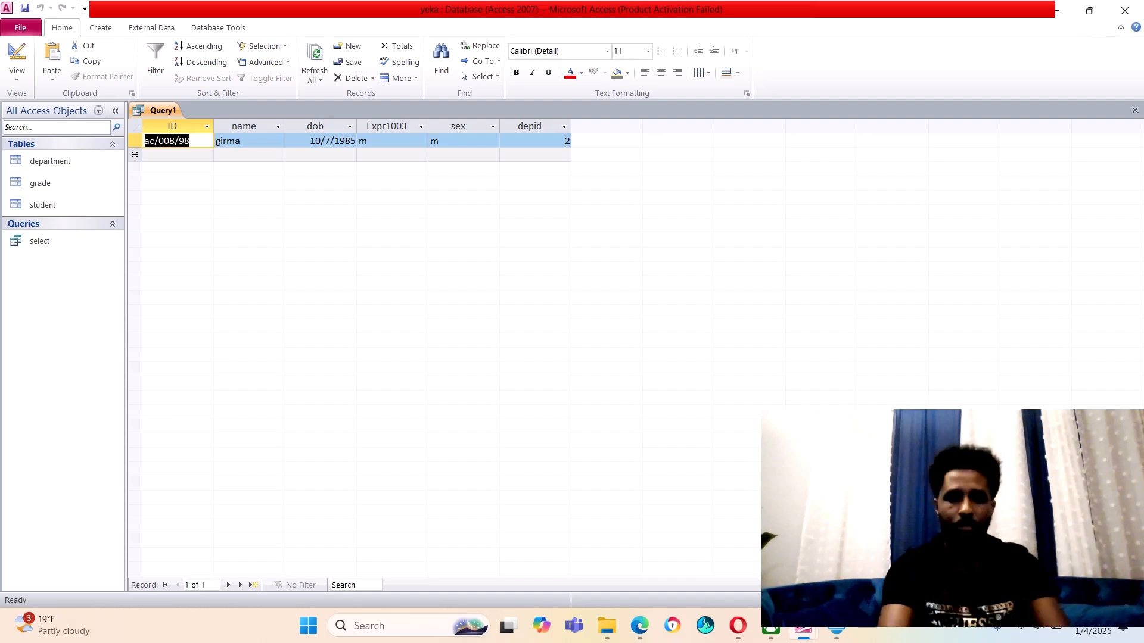
right_click(167, 112)
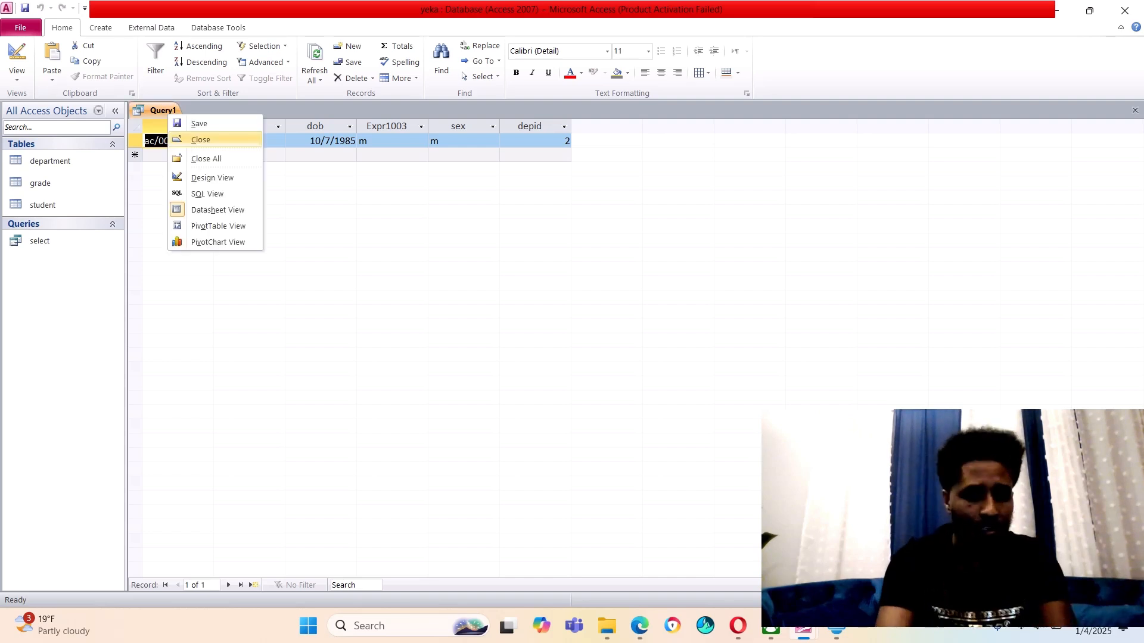
click(200, 139)
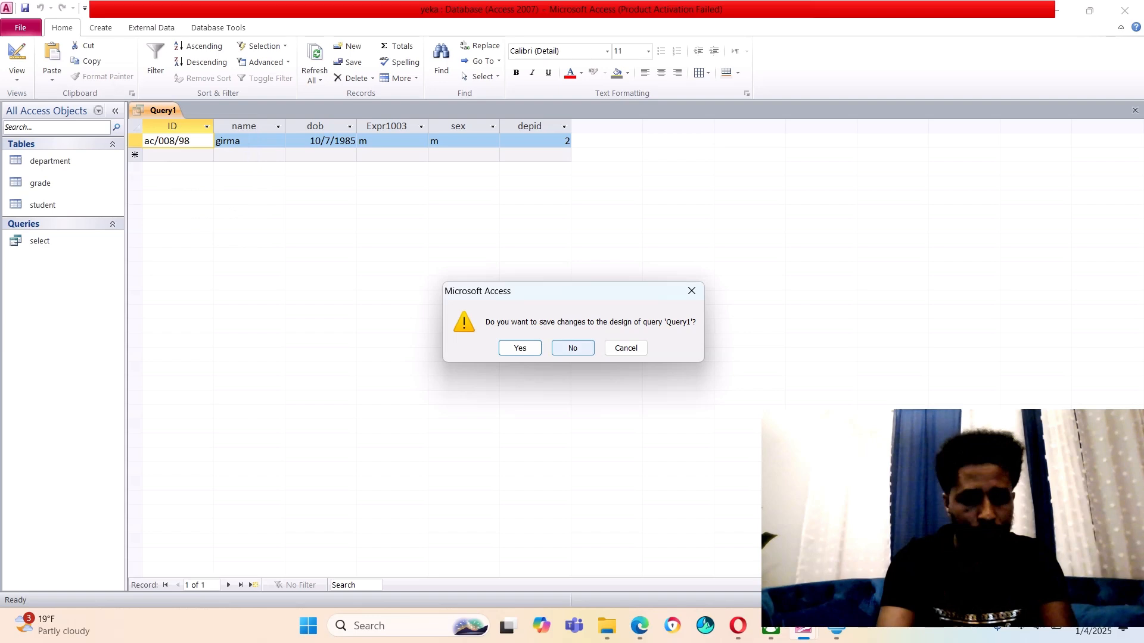
click(573, 348)
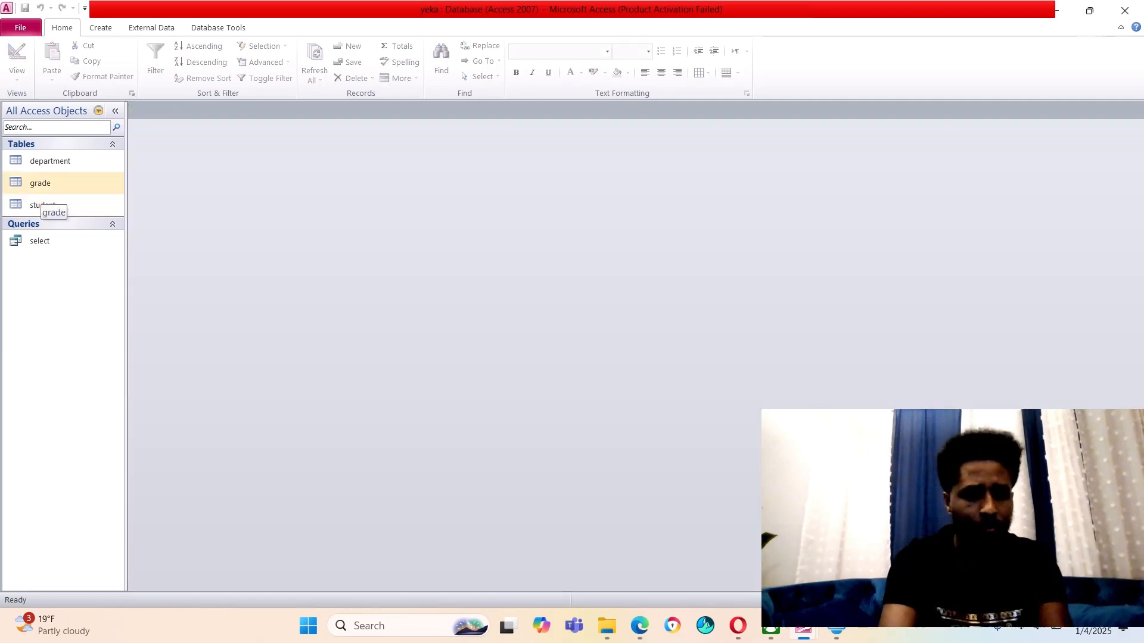
Start another design-view query with the grade table as its source
click(100, 27)
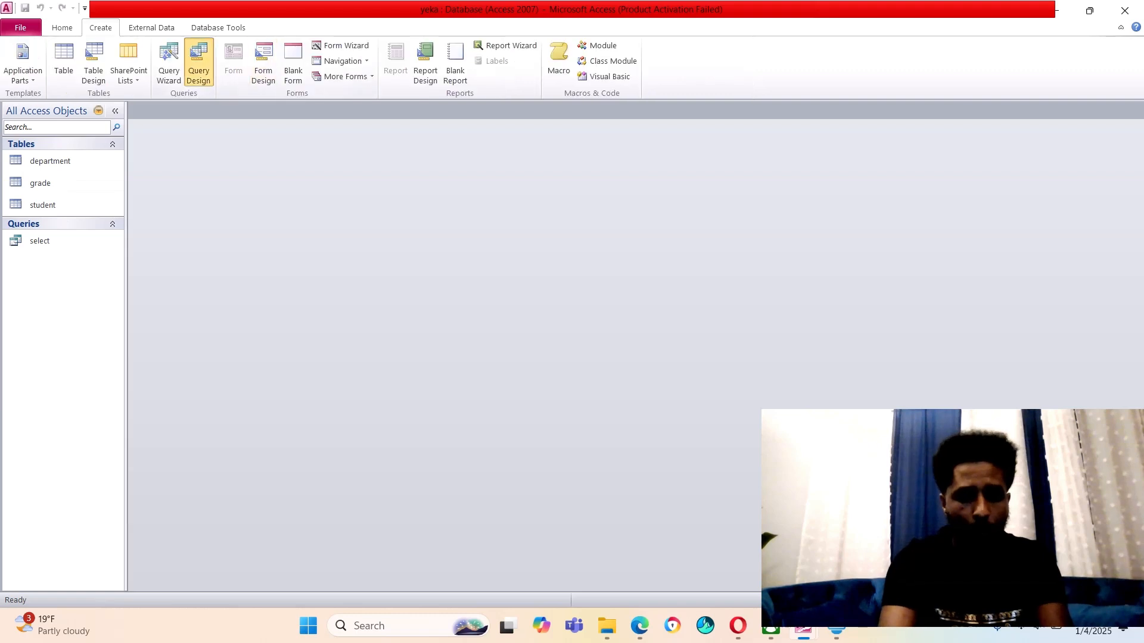
click(199, 63)
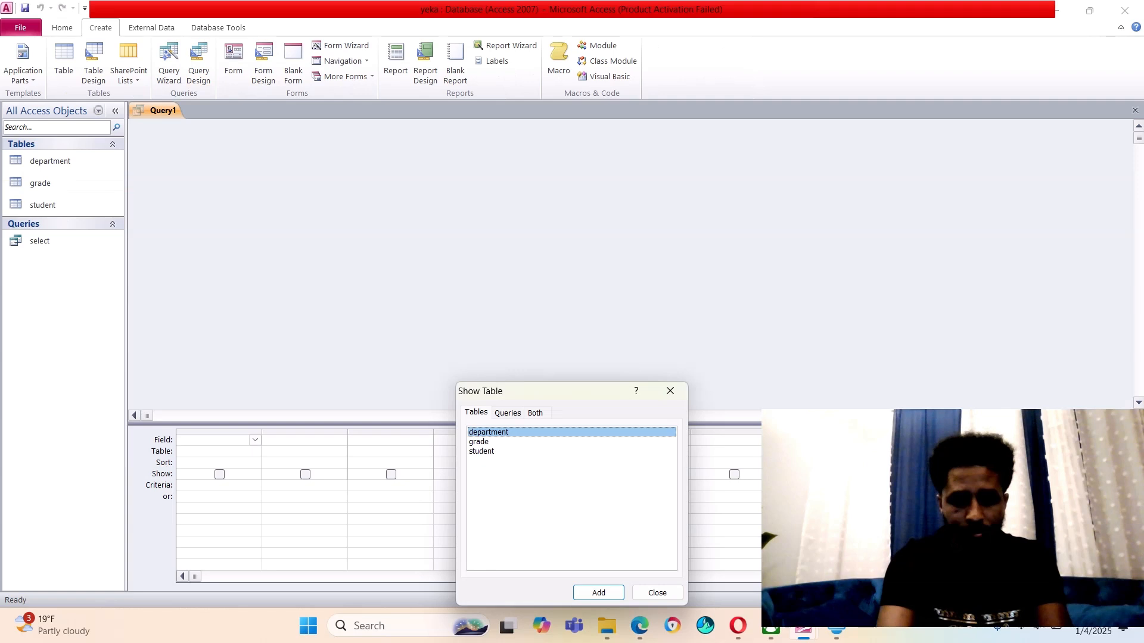
click(479, 442)
click(598, 593)
click(657, 593)
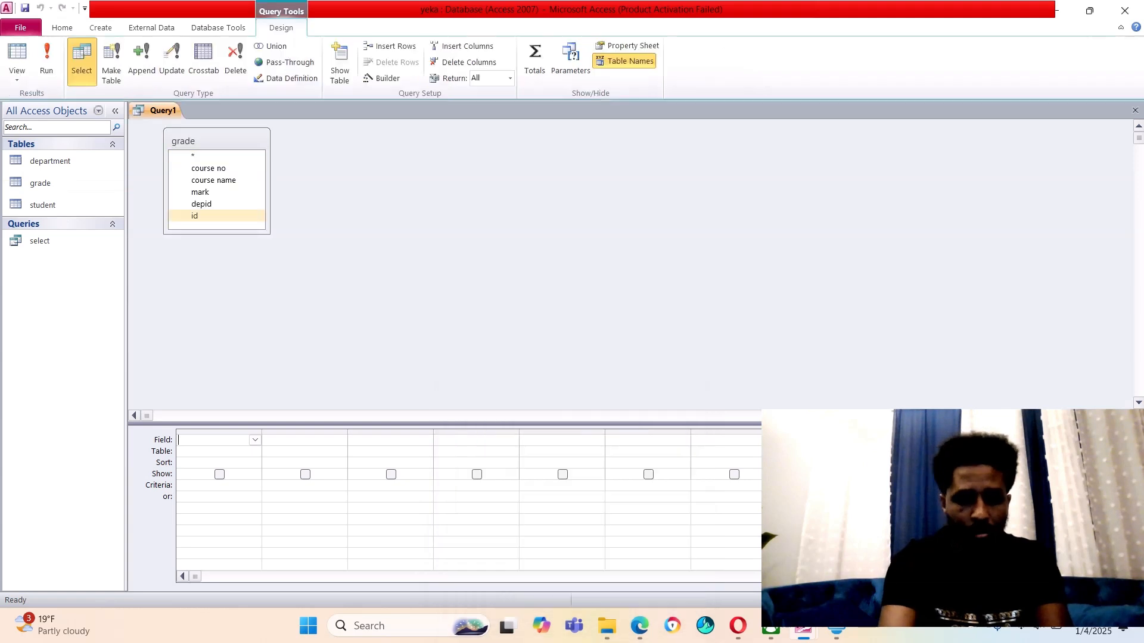
Add course no, course name, mark, depid and id from grade to the grid
click(208, 169)
double_click(208, 168)
click(213, 180)
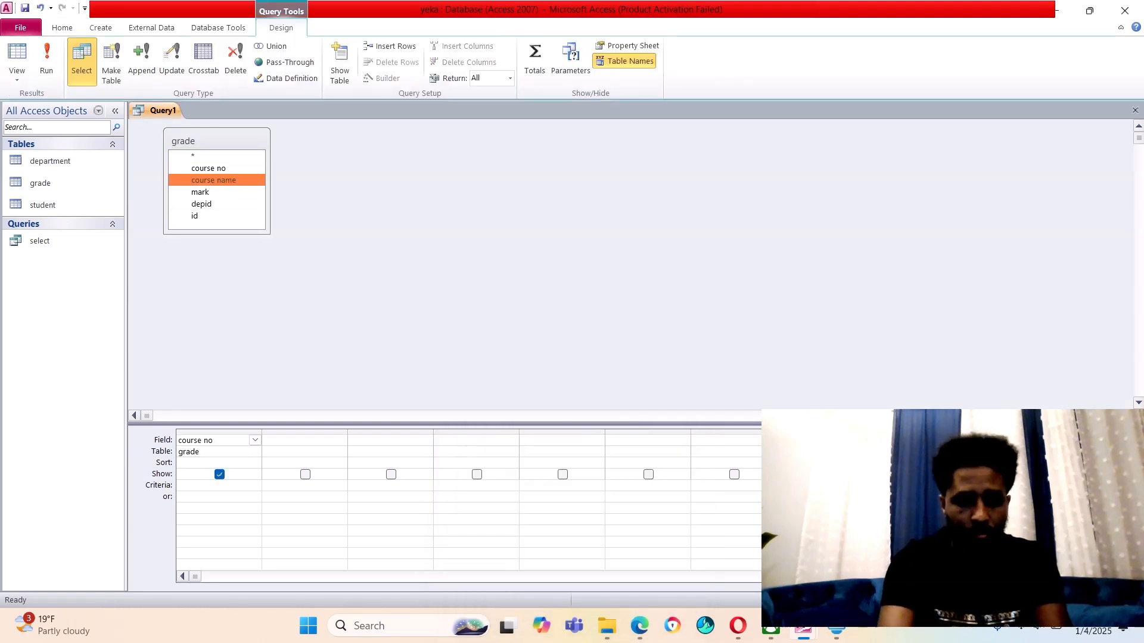
double_click(214, 180)
click(201, 193)
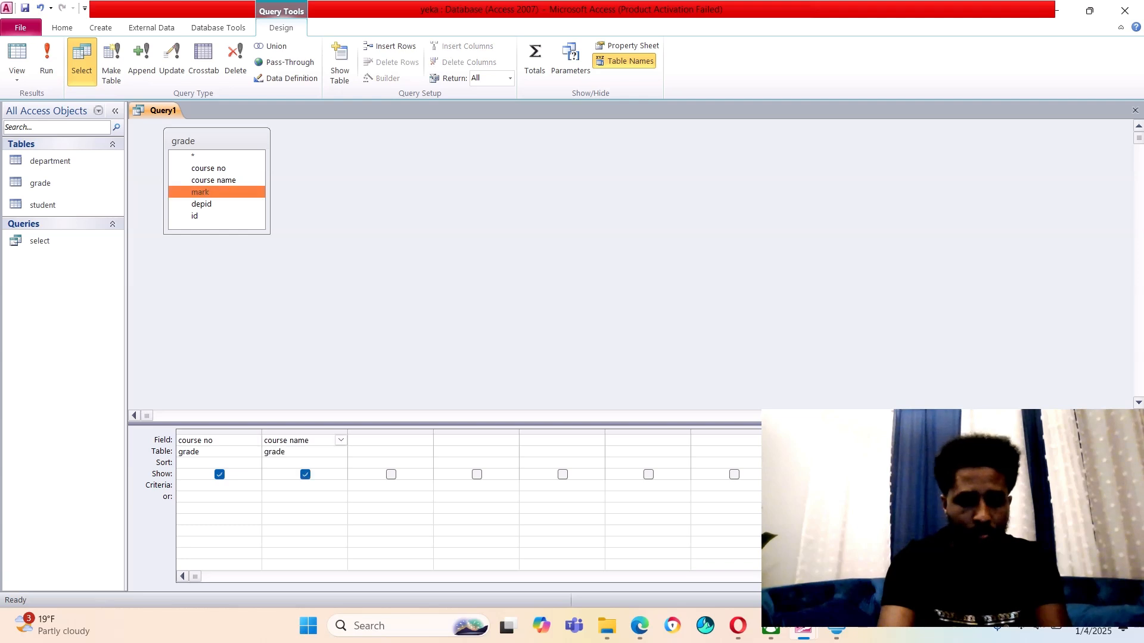
double_click(200, 192)
click(201, 204)
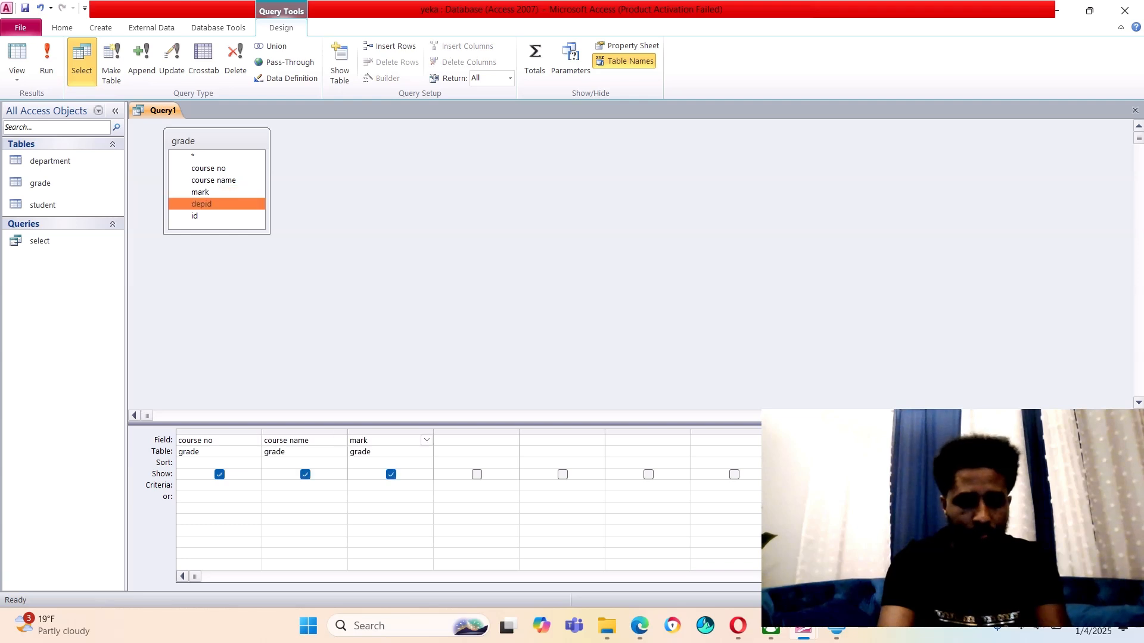
double_click(201, 204)
double_click(194, 216)
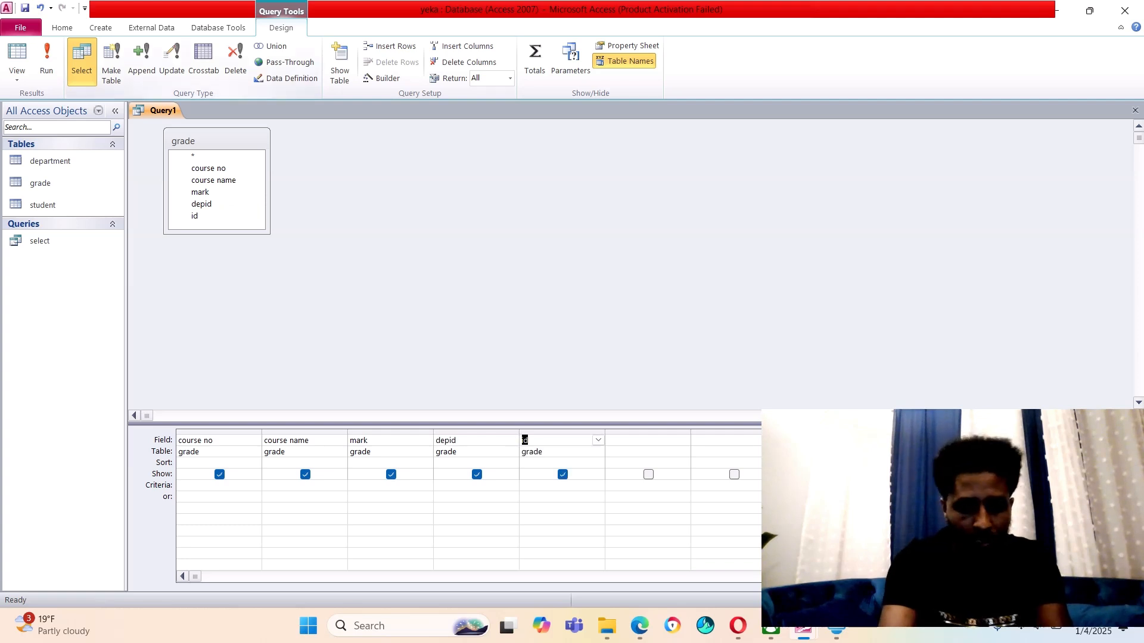
Enter >80 as the criterion under the mark column
click(391, 486)
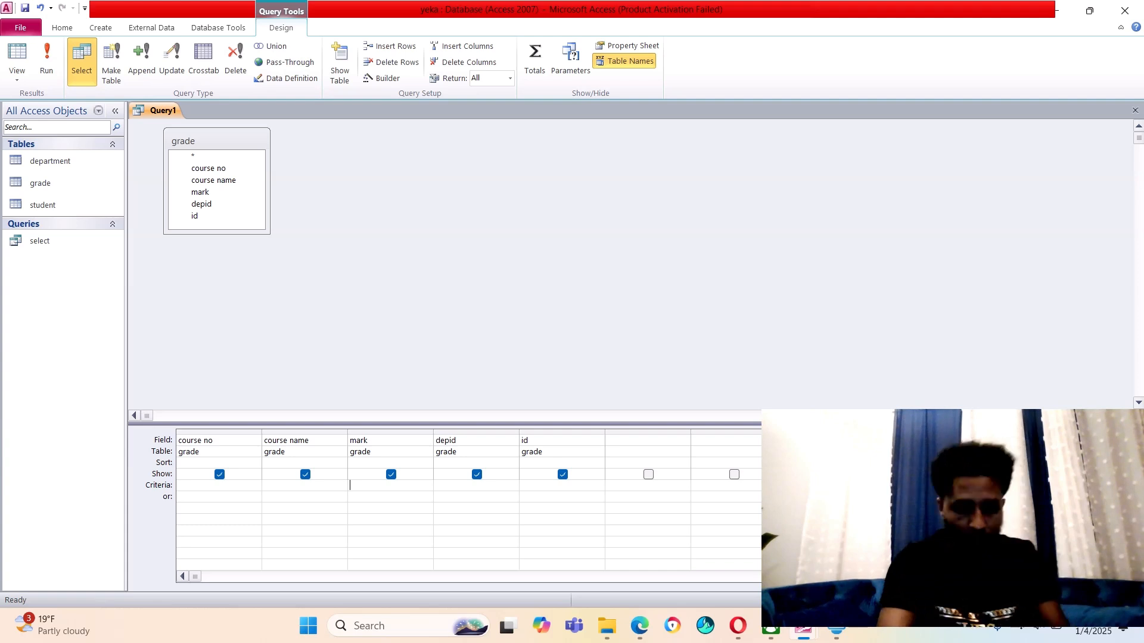
text(>)
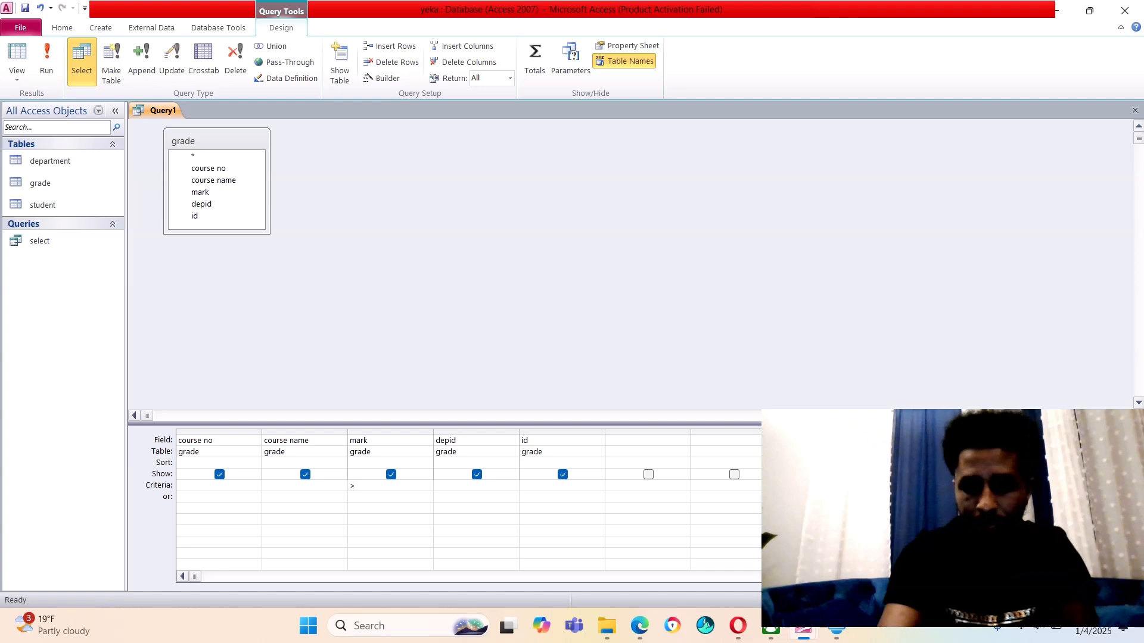
text(80)
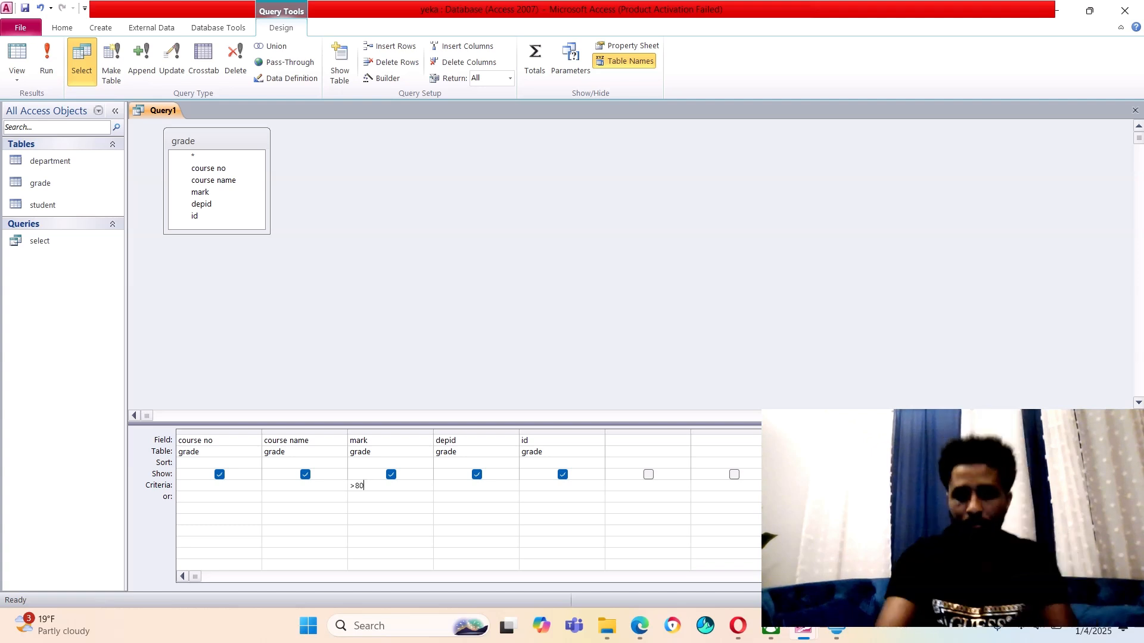
key(BackSpace)
key(BackSpace)
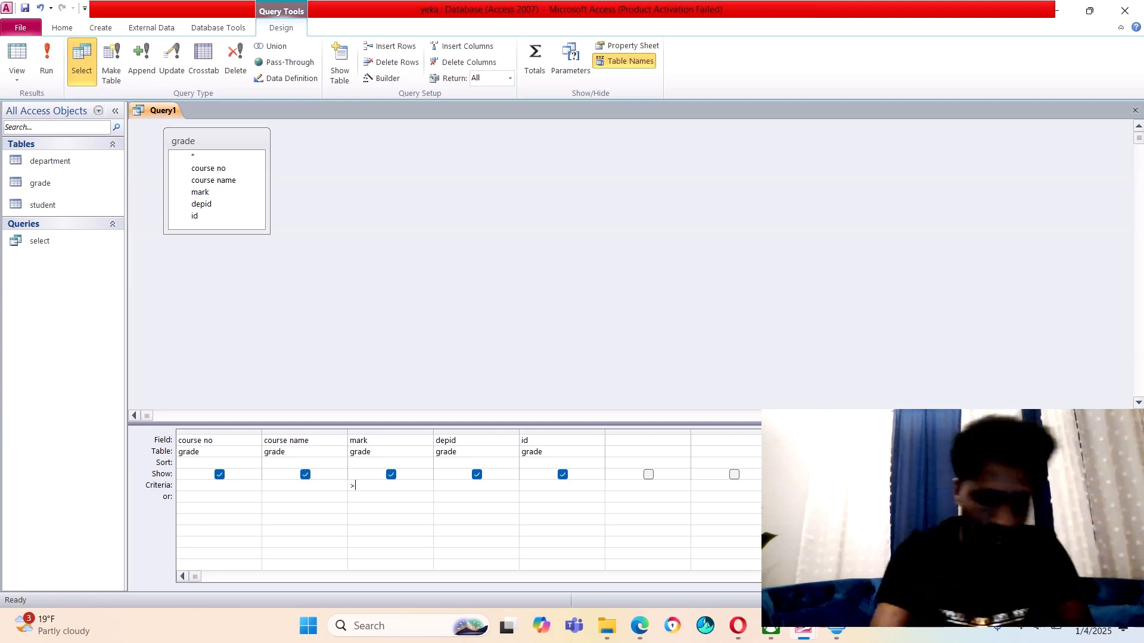
text(80)
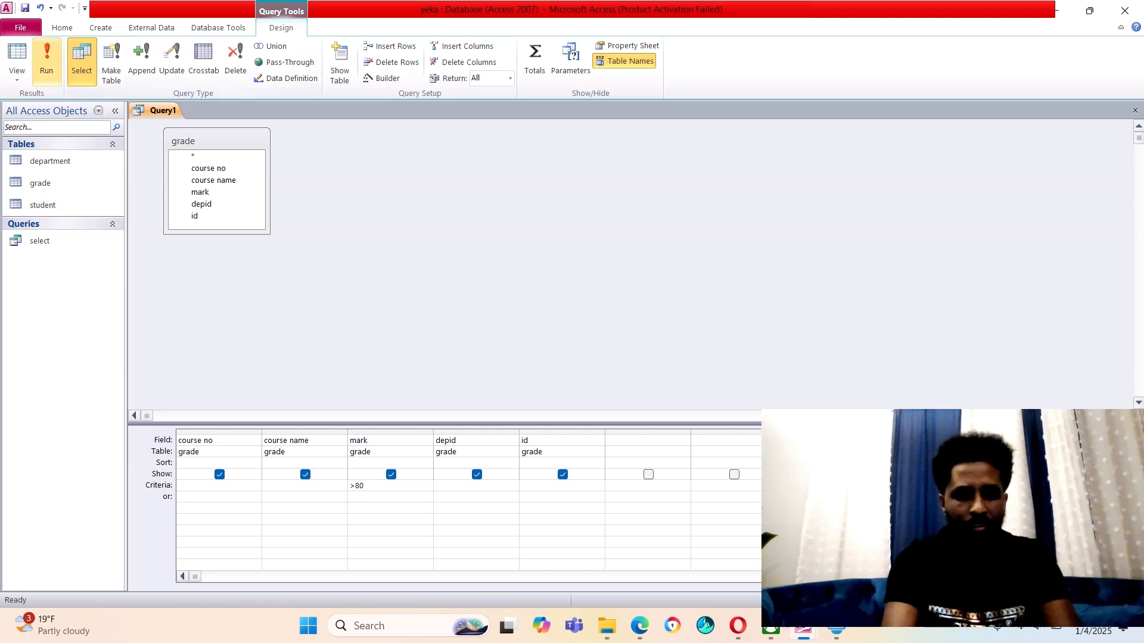
Run the grade query showing the one mark above 80, then close it unsaved
click(47, 59)
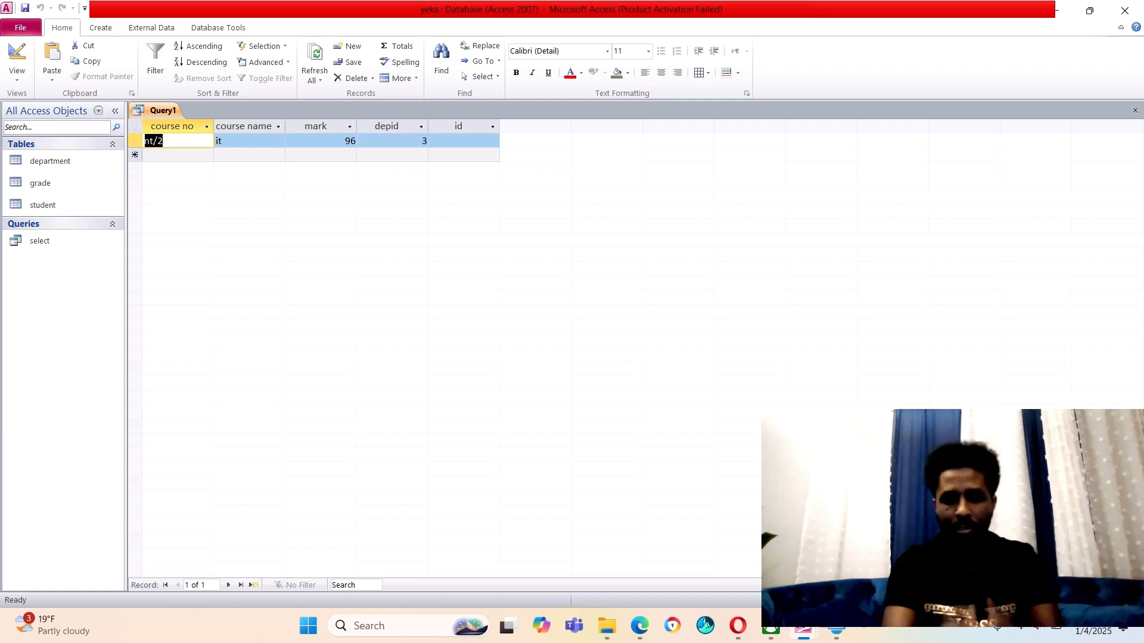
right_click(168, 111)
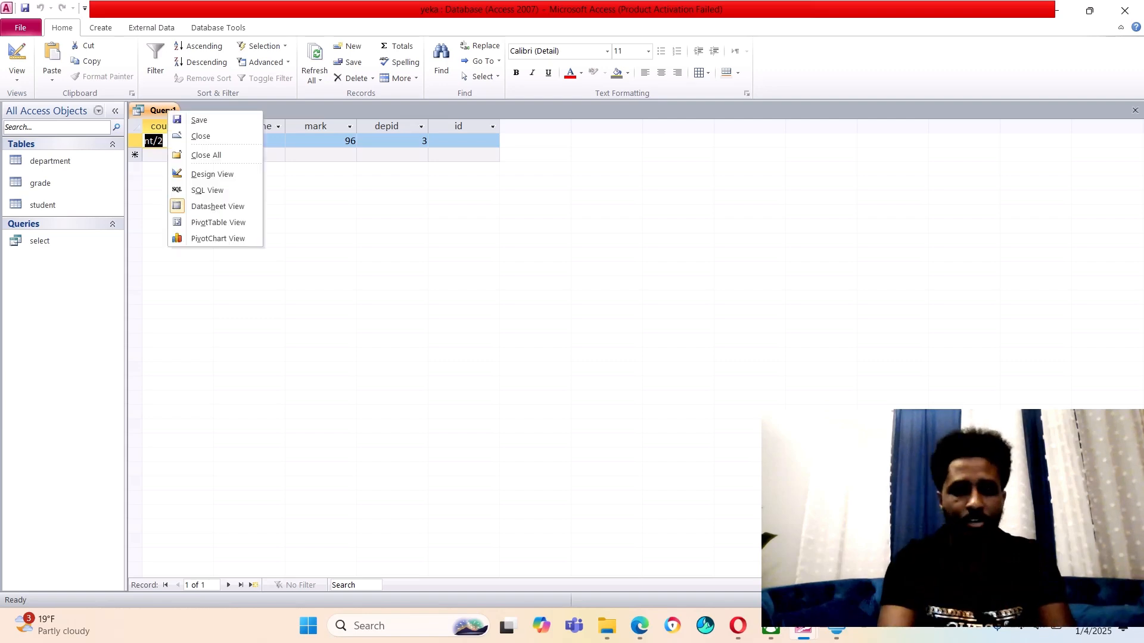
click(200, 136)
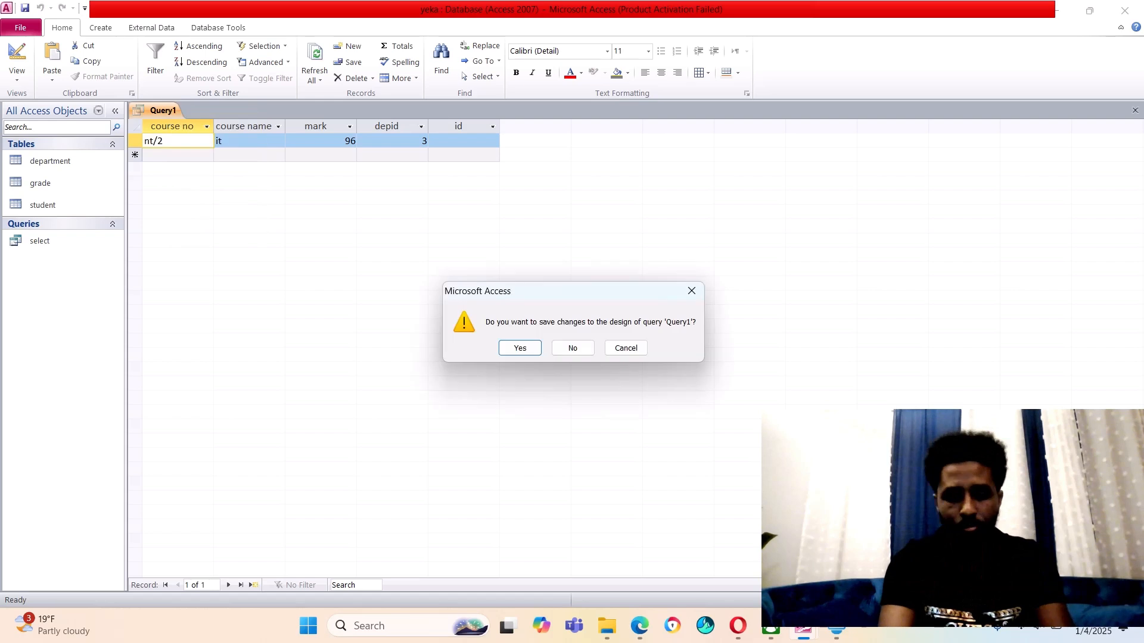
click(573, 348)
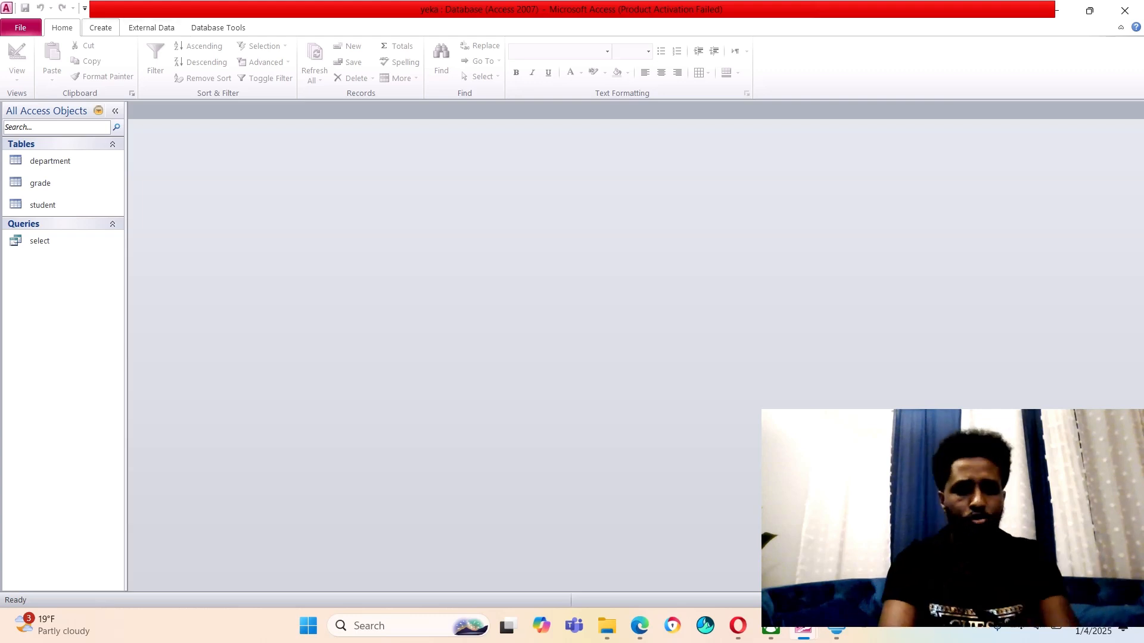
Create a design-view query on student and add ID, name, dob, sex and depid
click(100, 27)
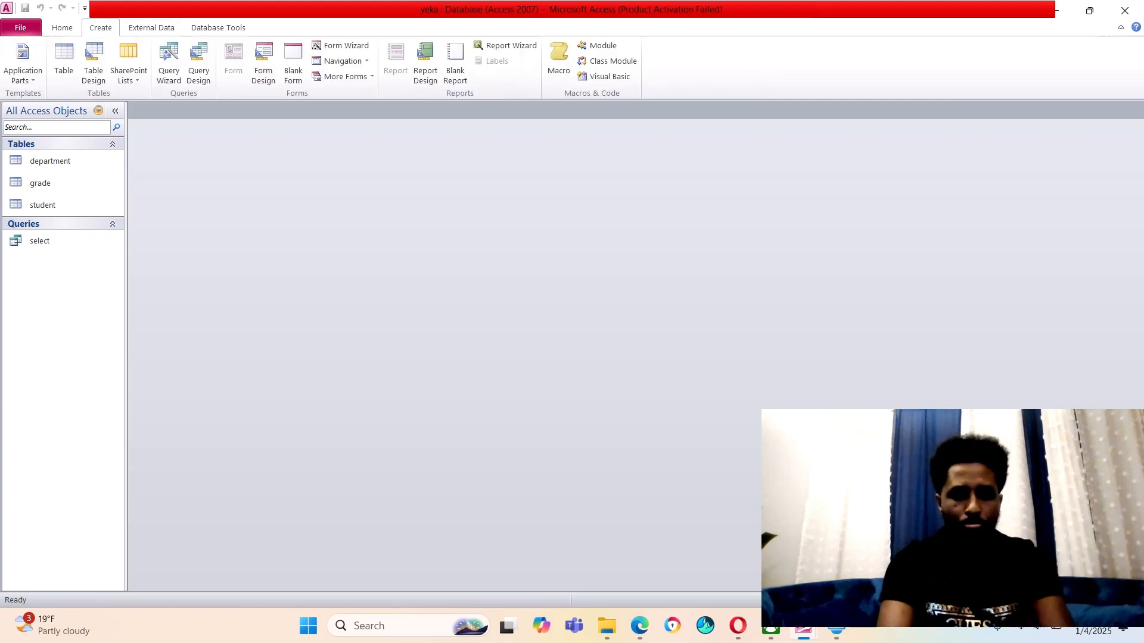
click(198, 62)
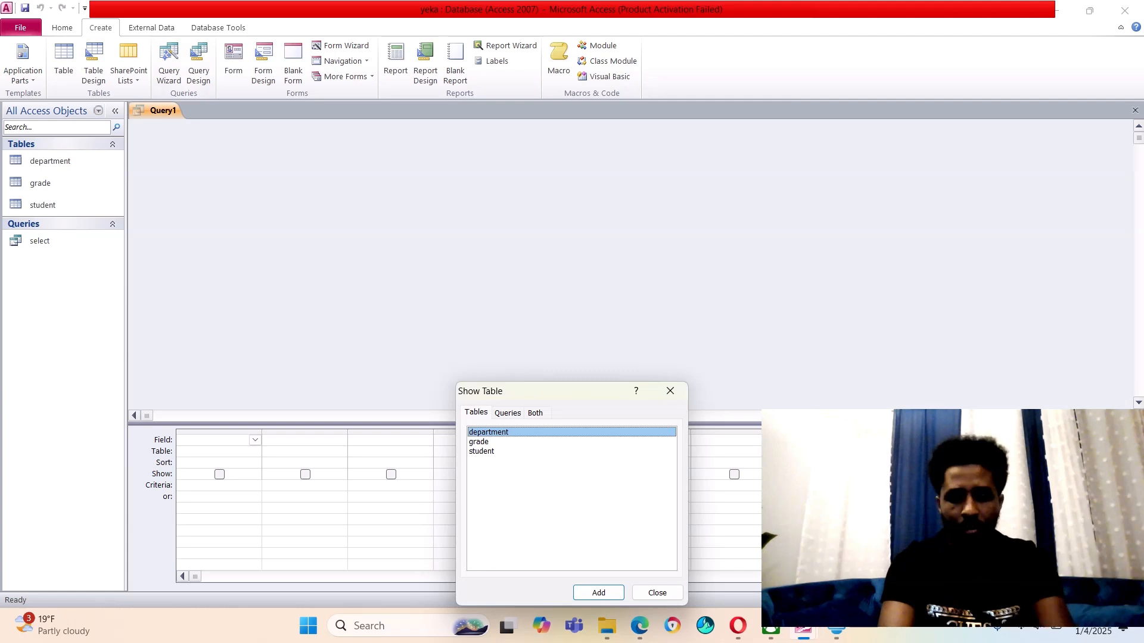
click(481, 451)
key(Return)
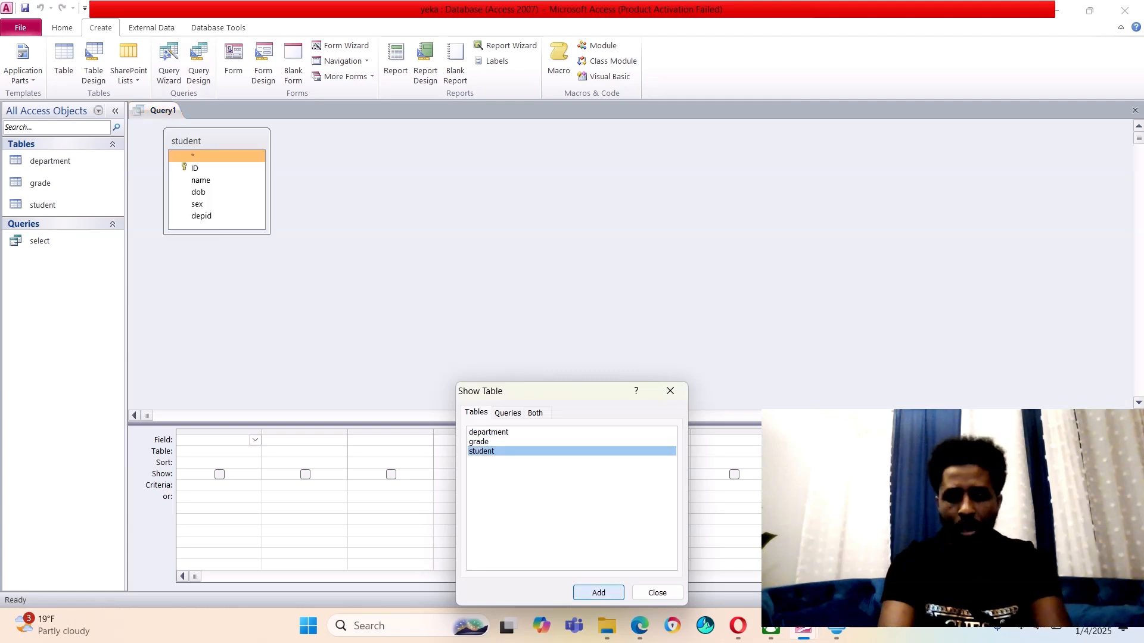
key(Escape)
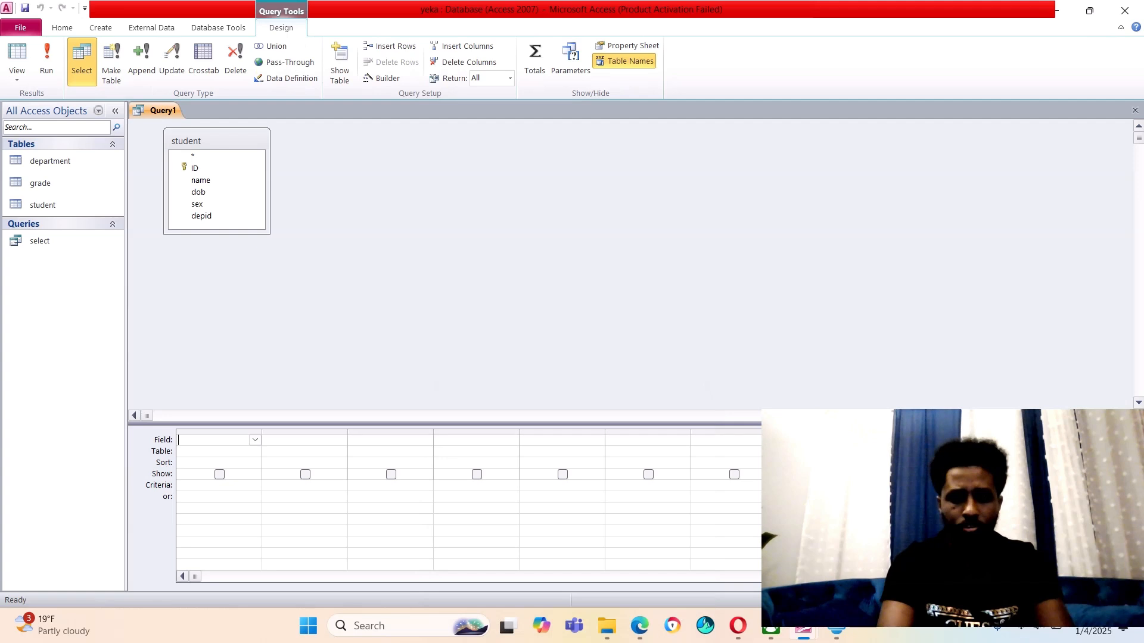
double_click(195, 168)
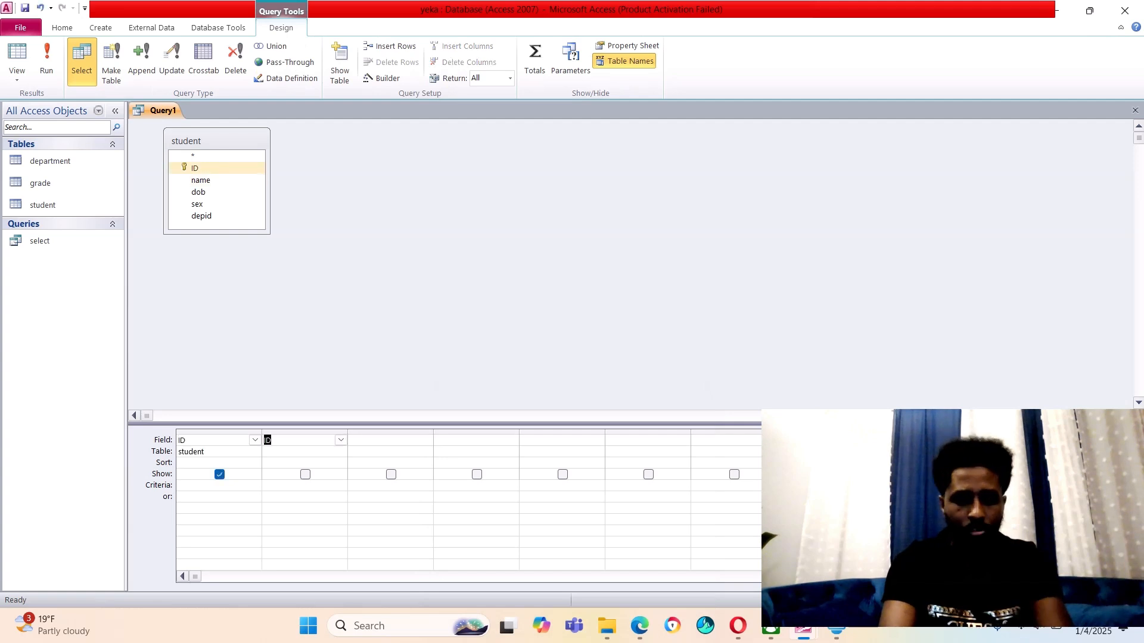
double_click(201, 181)
double_click(198, 192)
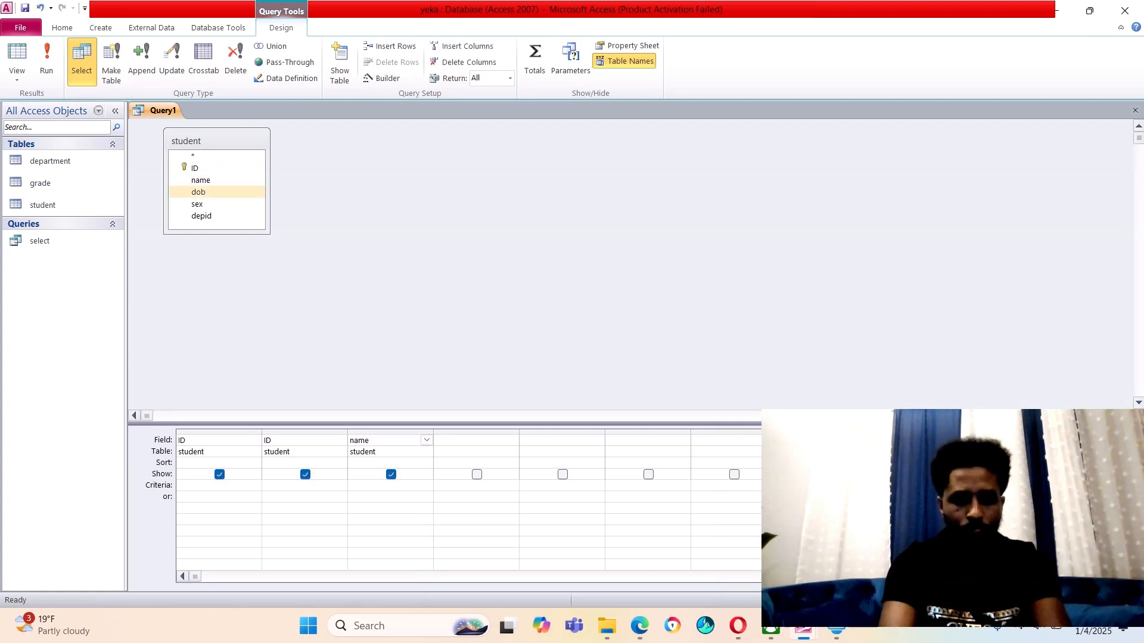
double_click(197, 204)
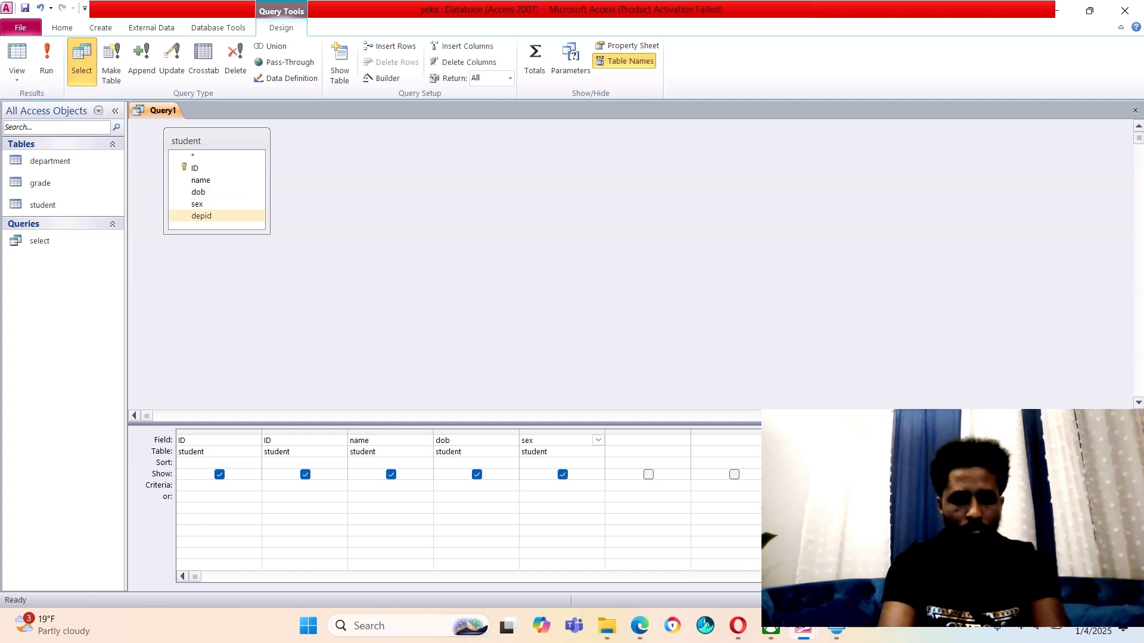
double_click(201, 215)
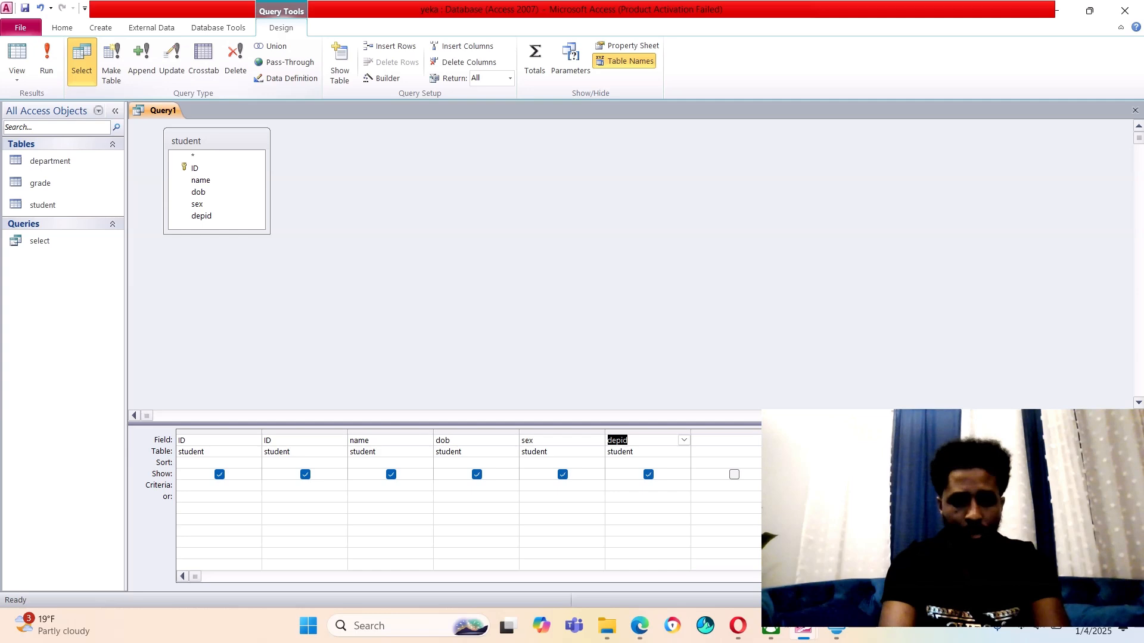
Make it a Delete query filtered on the first student's name, run it and confirm deleting 1 row
click(235, 59)
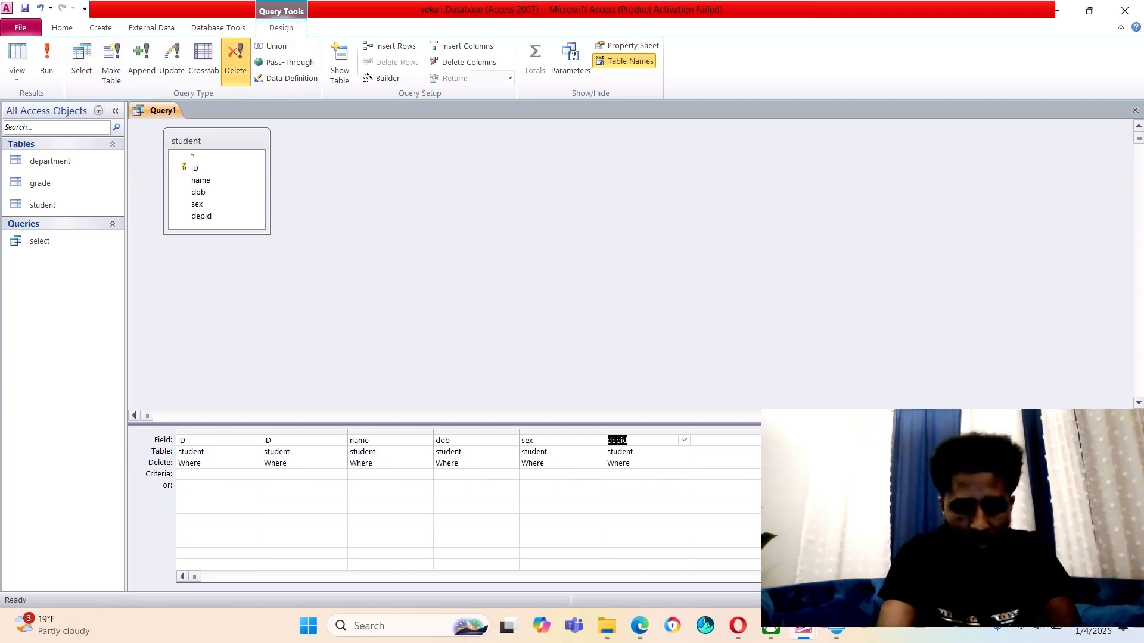
click(381, 475)
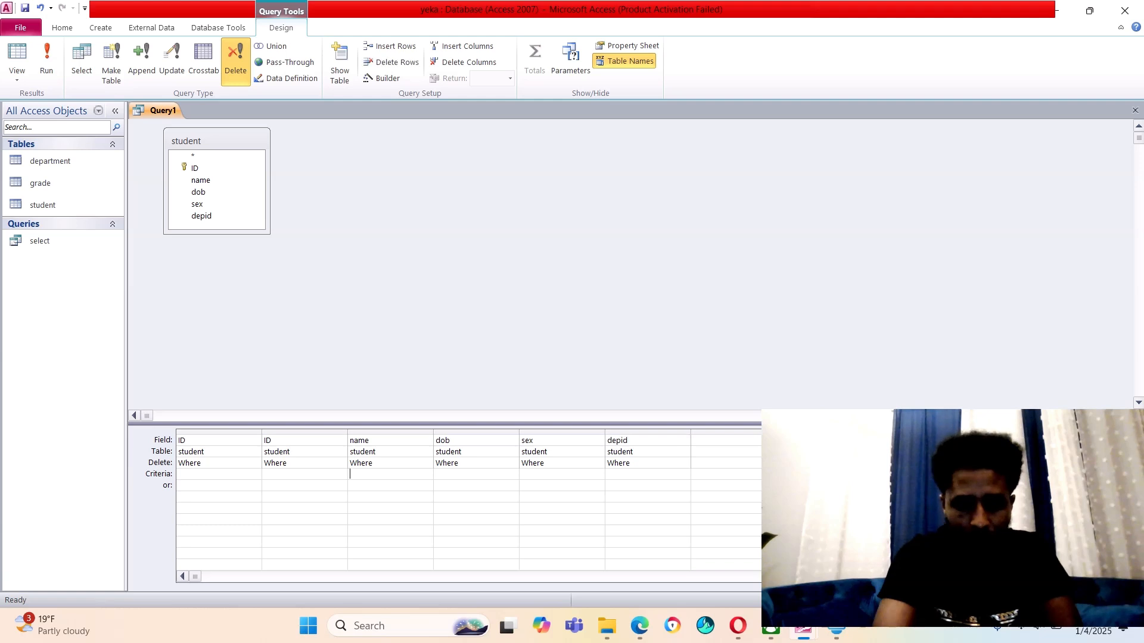
text(tes)
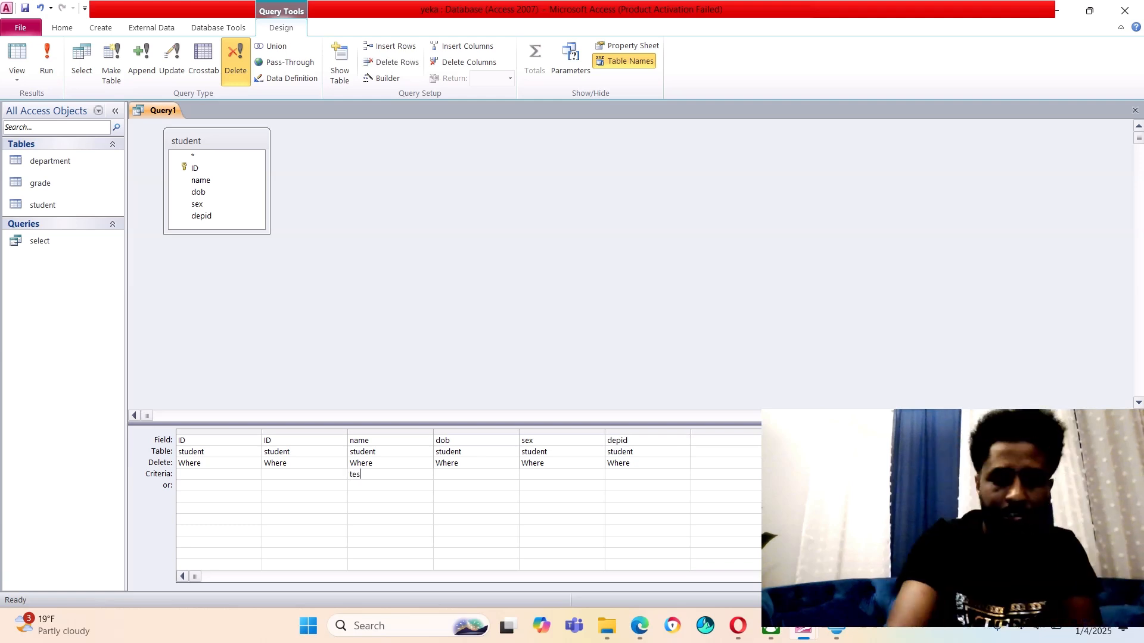
text(lim)
click(350, 508)
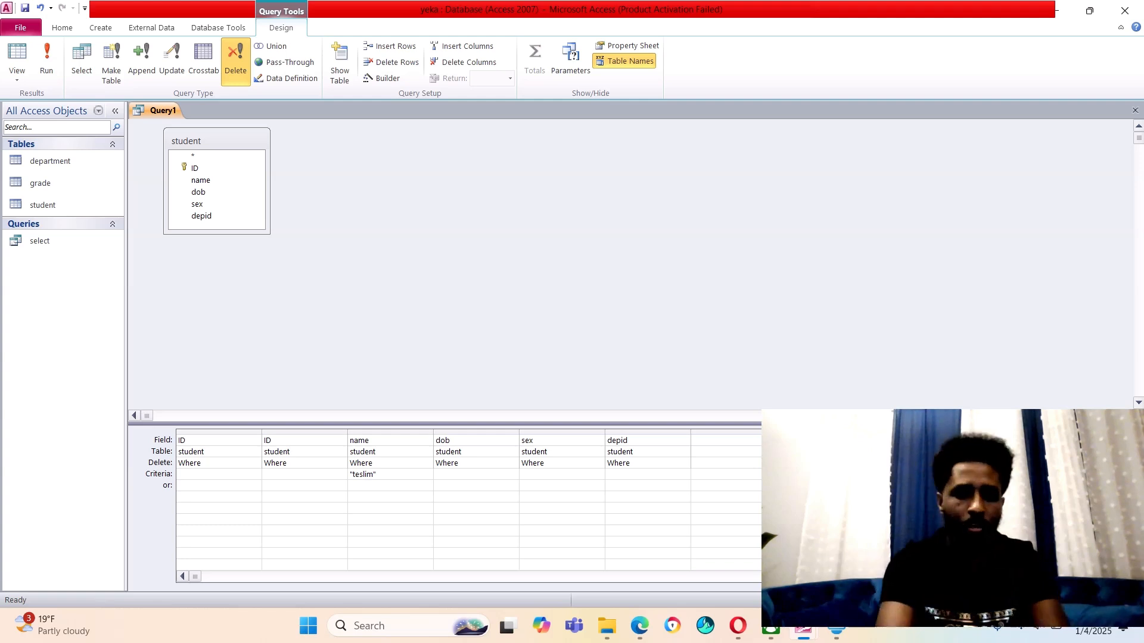
click(47, 60)
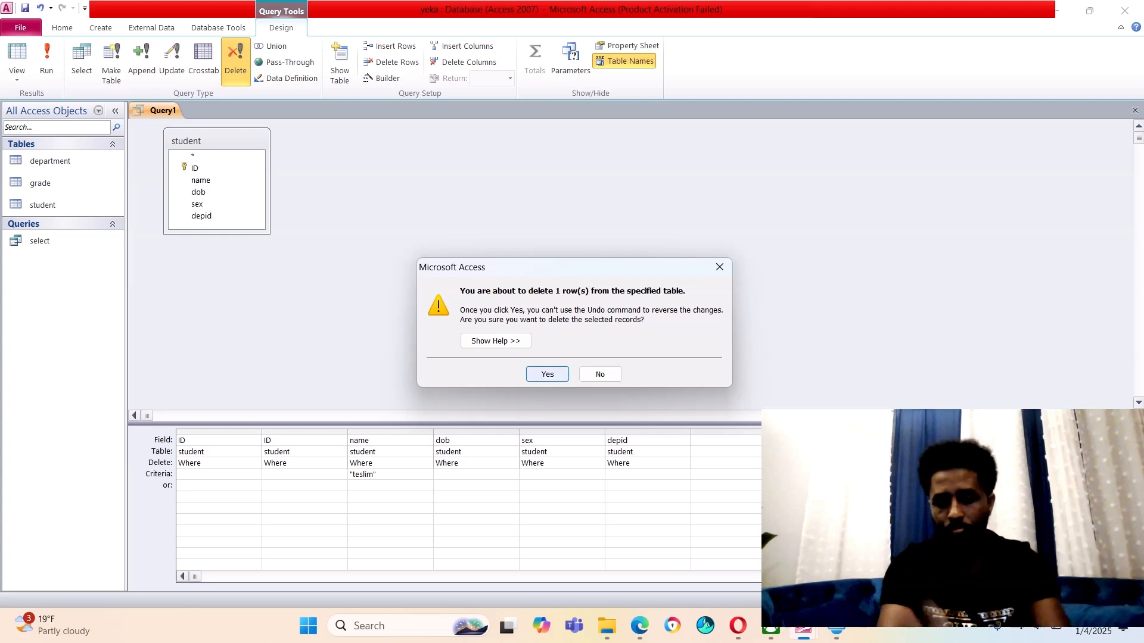
key(Return)
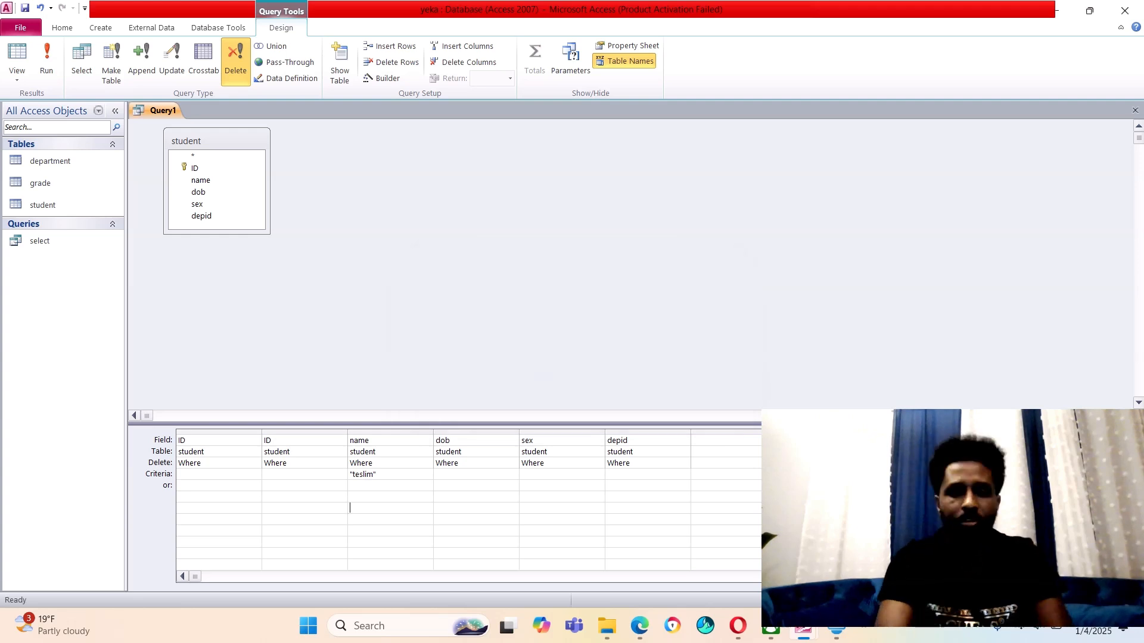
Open the student table to confirm one record remains, then switch to the SlideShare slides in Edge
click(44, 205)
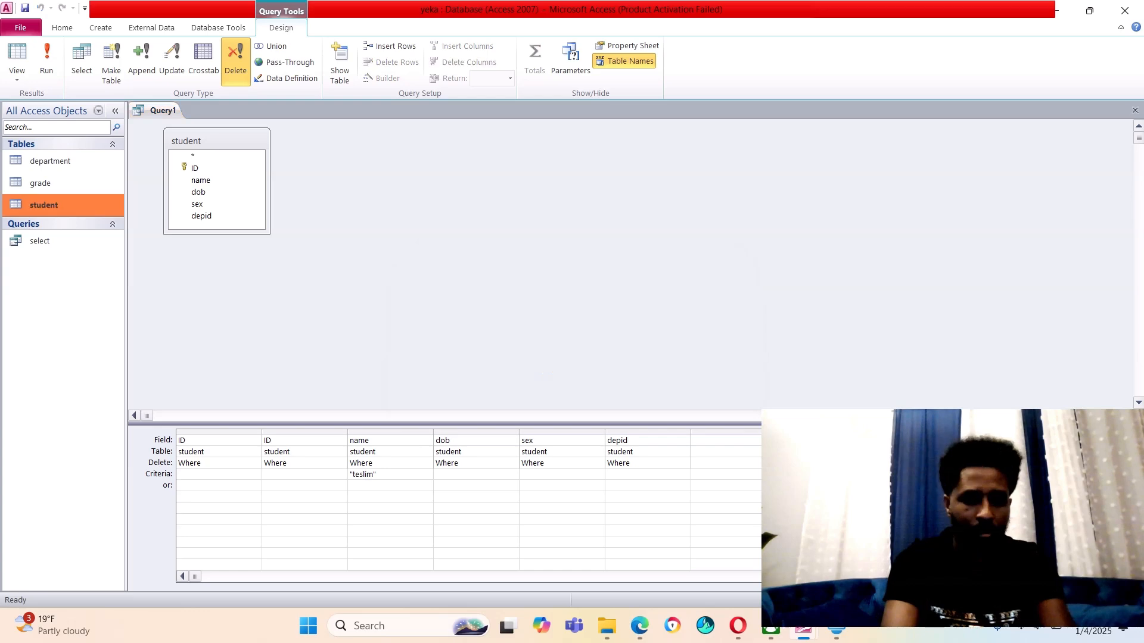
key(Return)
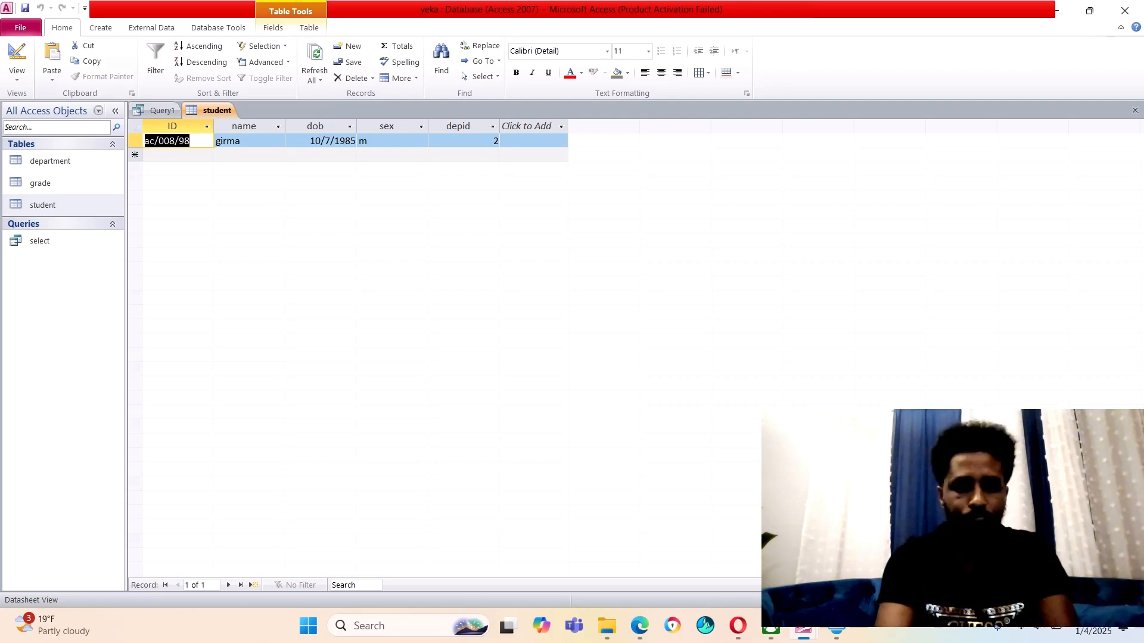
click(1057, 10)
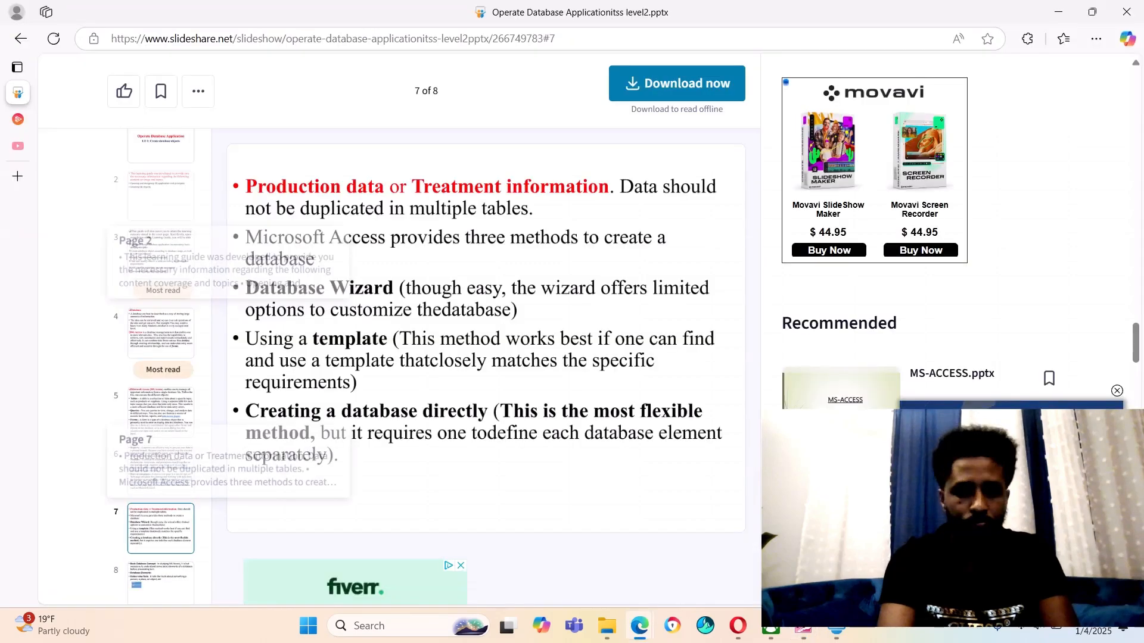